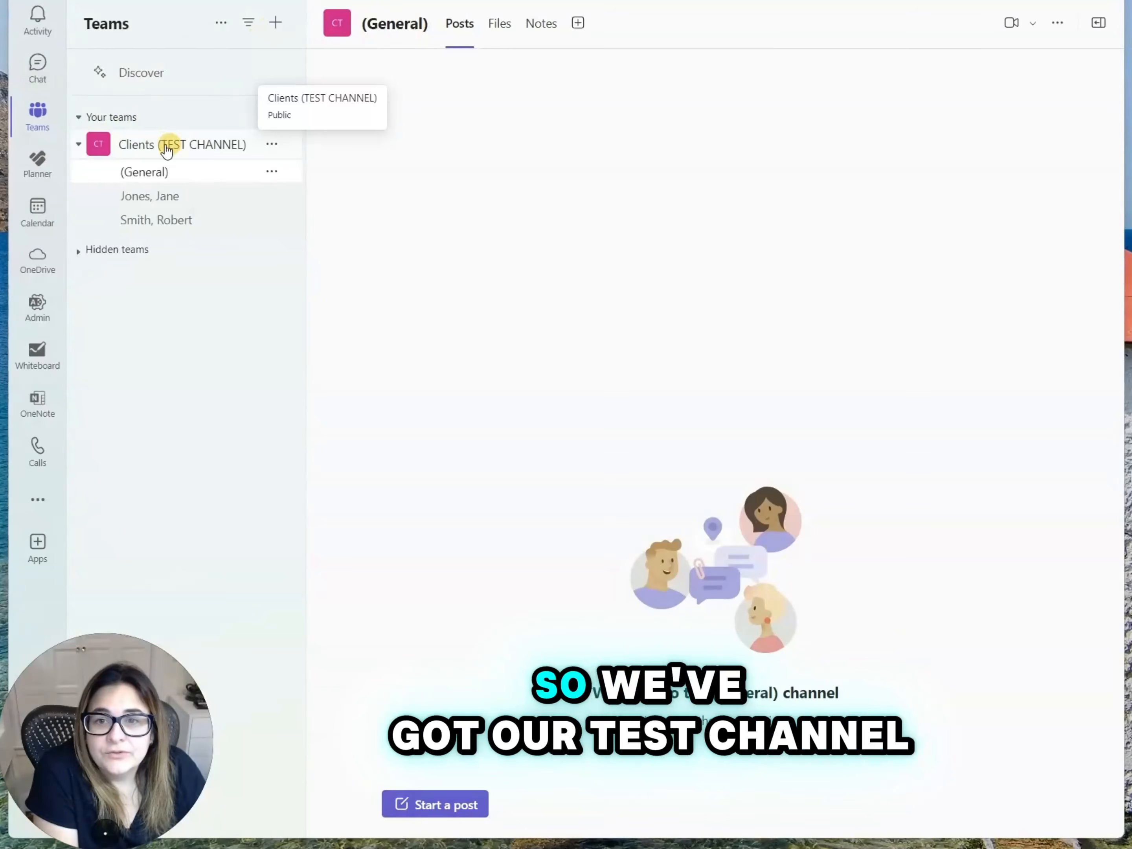
Show the channels of the Clients (TEST CHANNEL) team and open a blank post in its General channel.
left_click(164, 149)
left_click(163, 149)
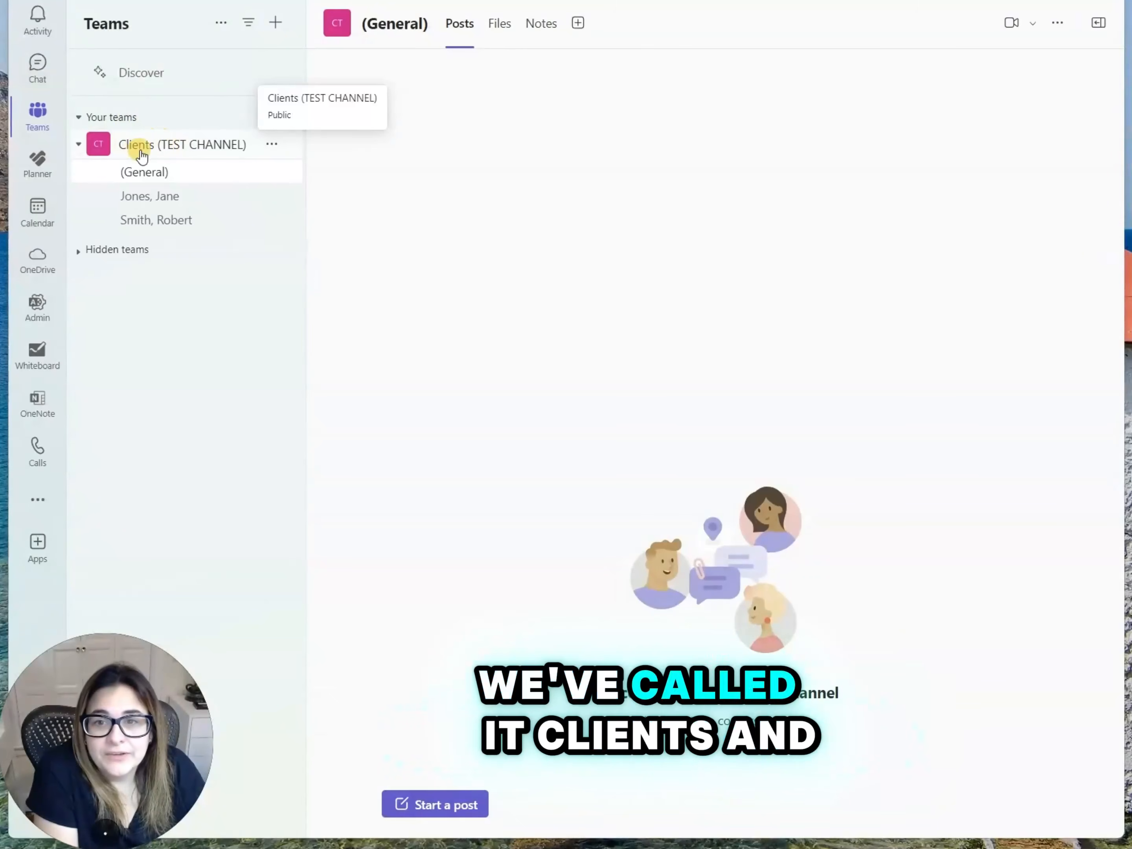
left_click(149, 154)
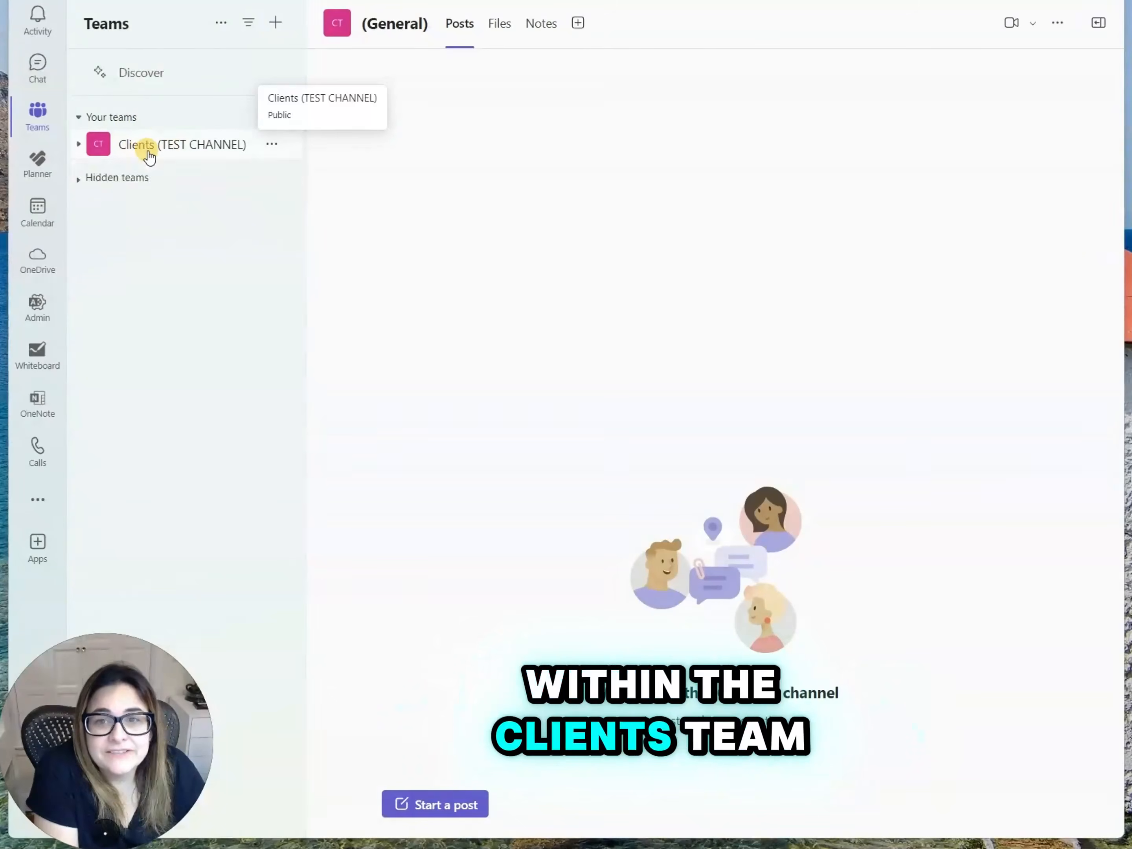
left_click(81, 144)
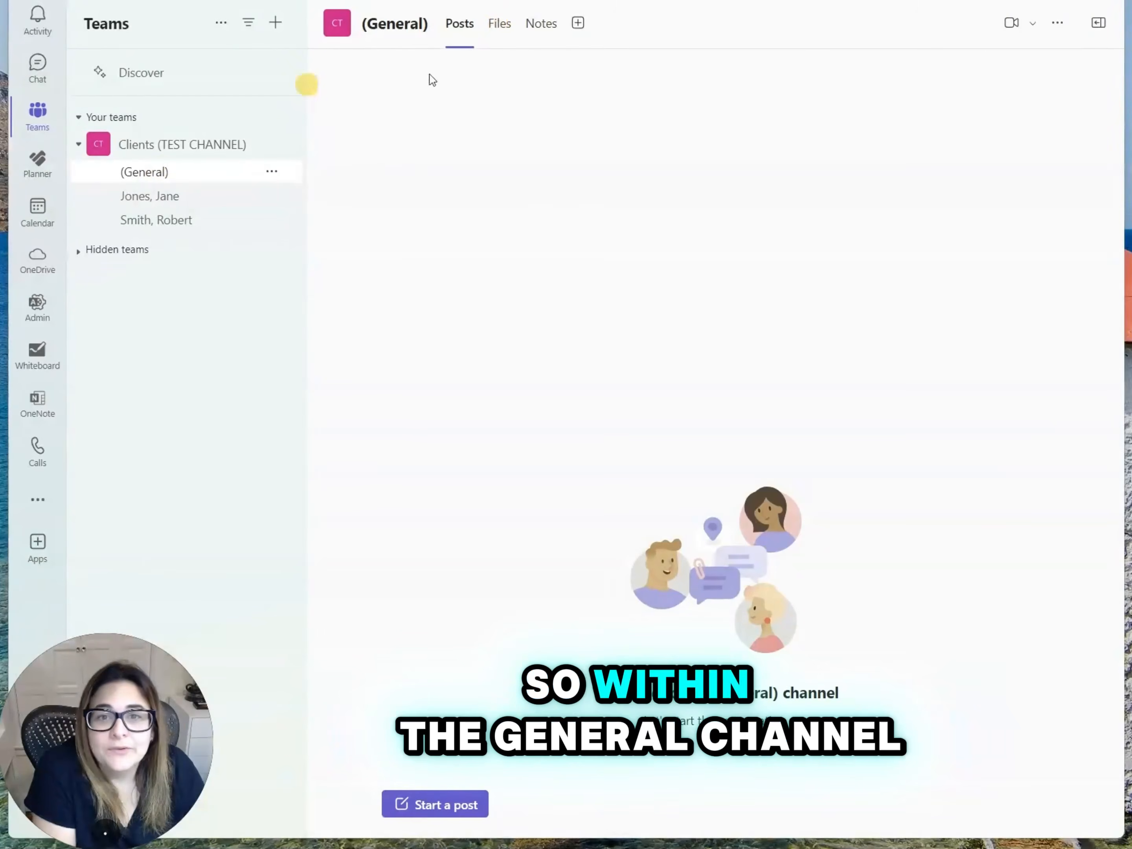
left_click(477, 806)
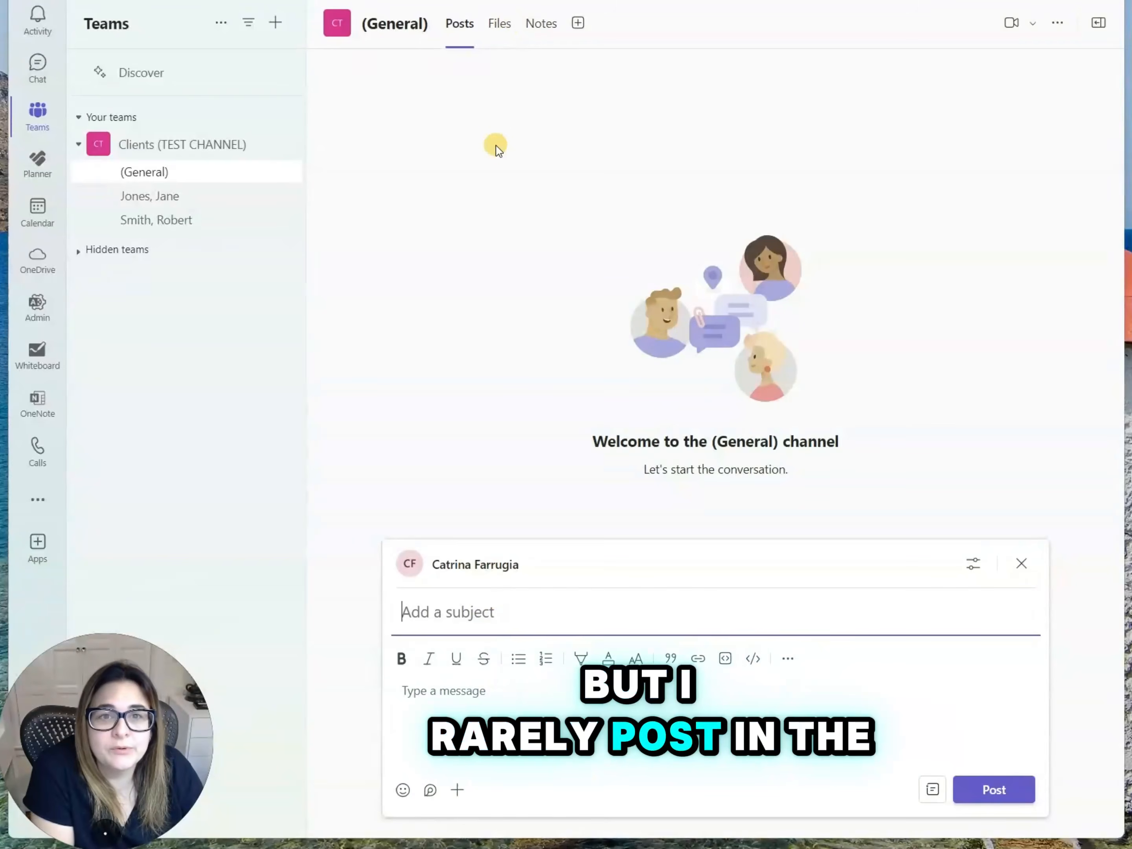
Create a light pink folder named Admin Templates in the General channel's files.
left_click(502, 29)
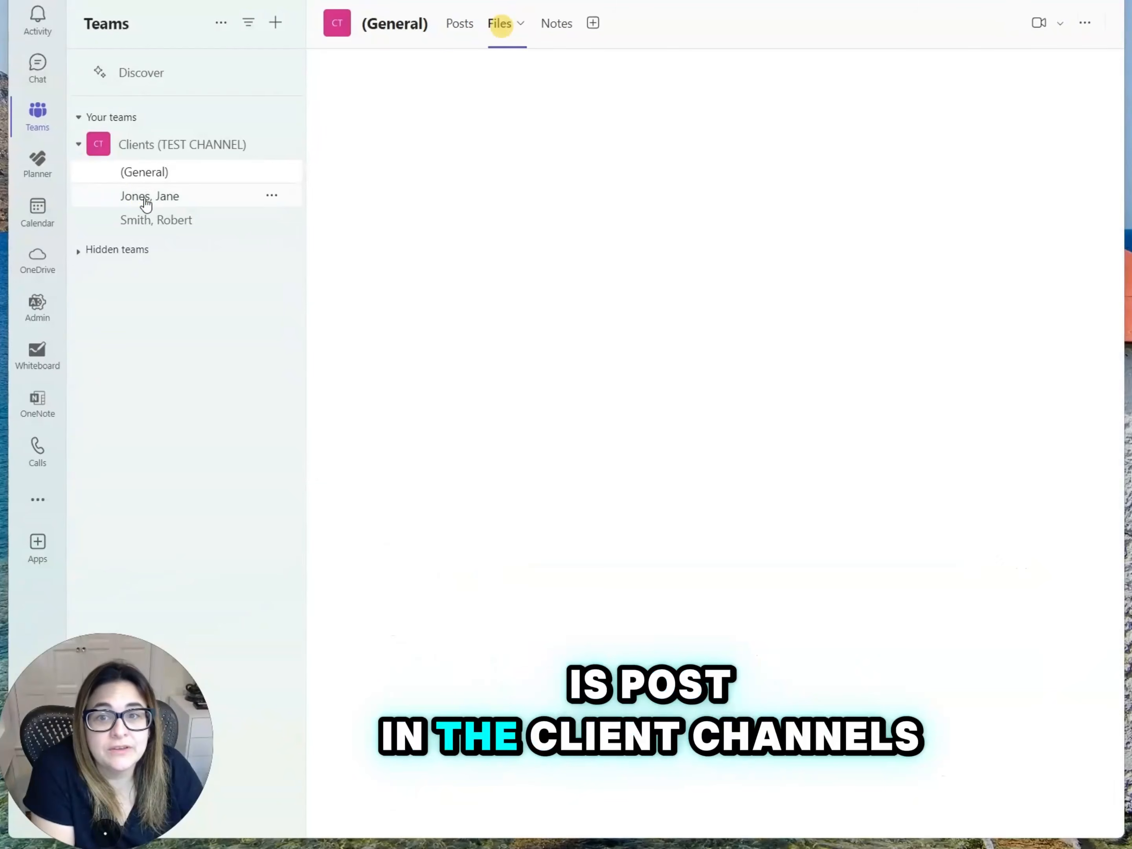
left_click(508, 31)
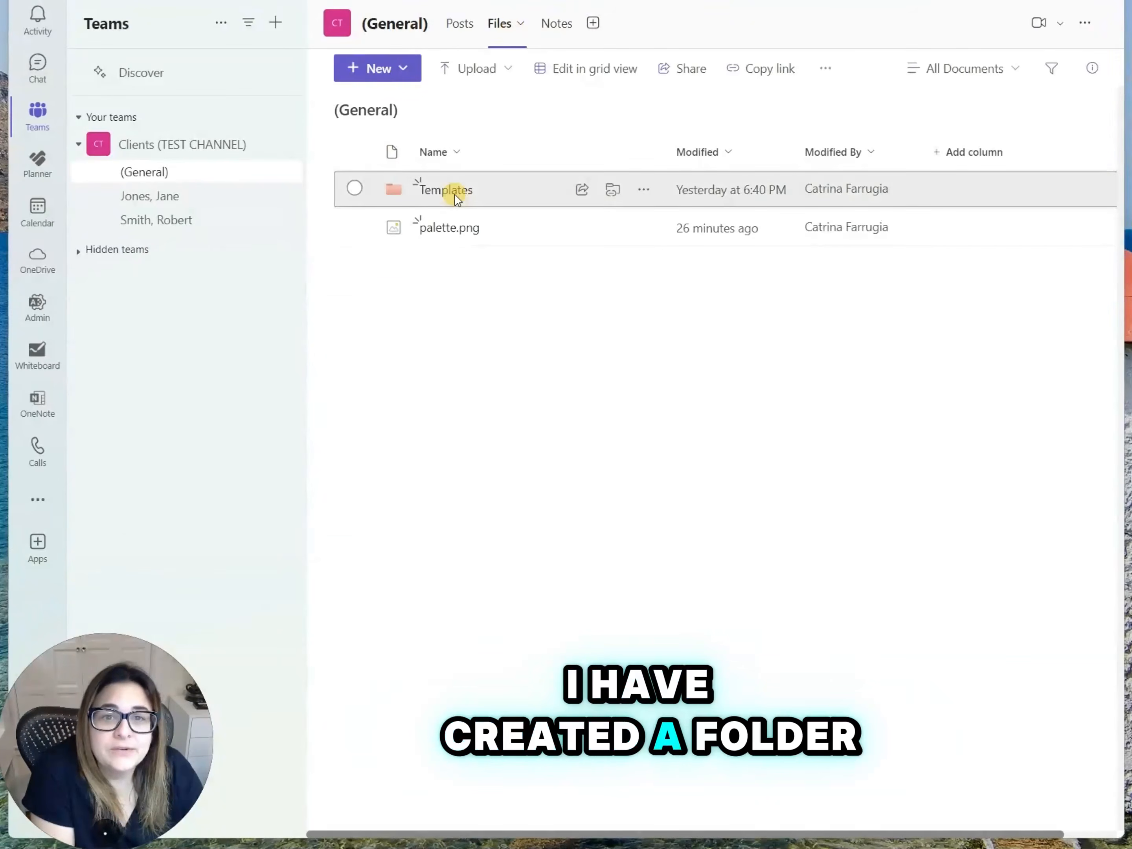
left_click(402, 71)
left_click(387, 107)
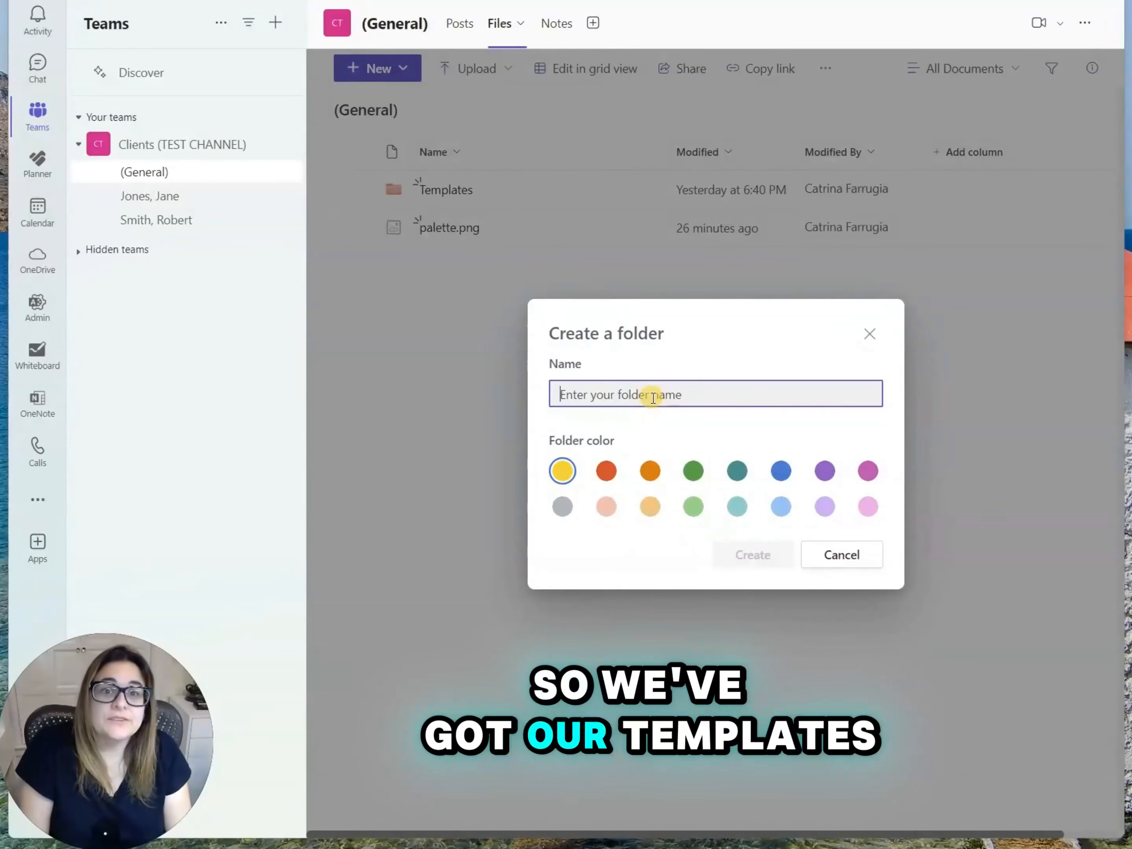
type("Admin Templates")
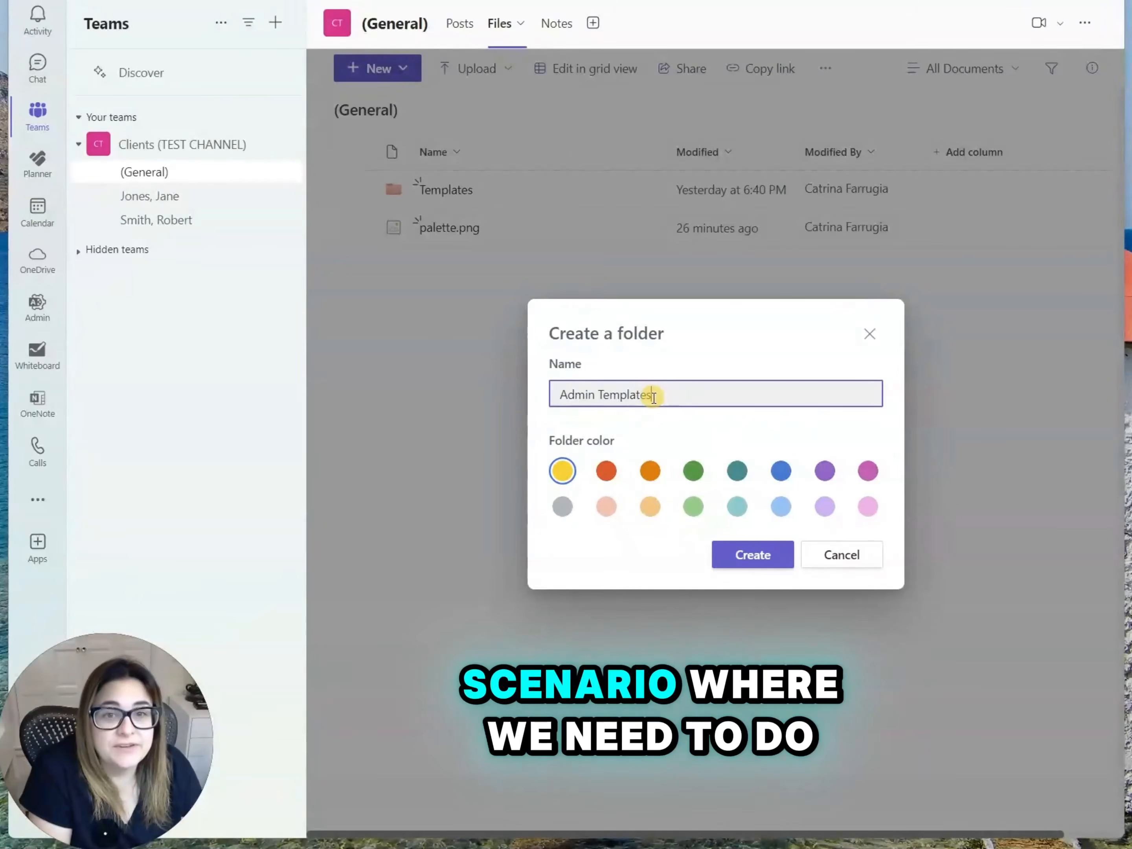
left_click(866, 508)
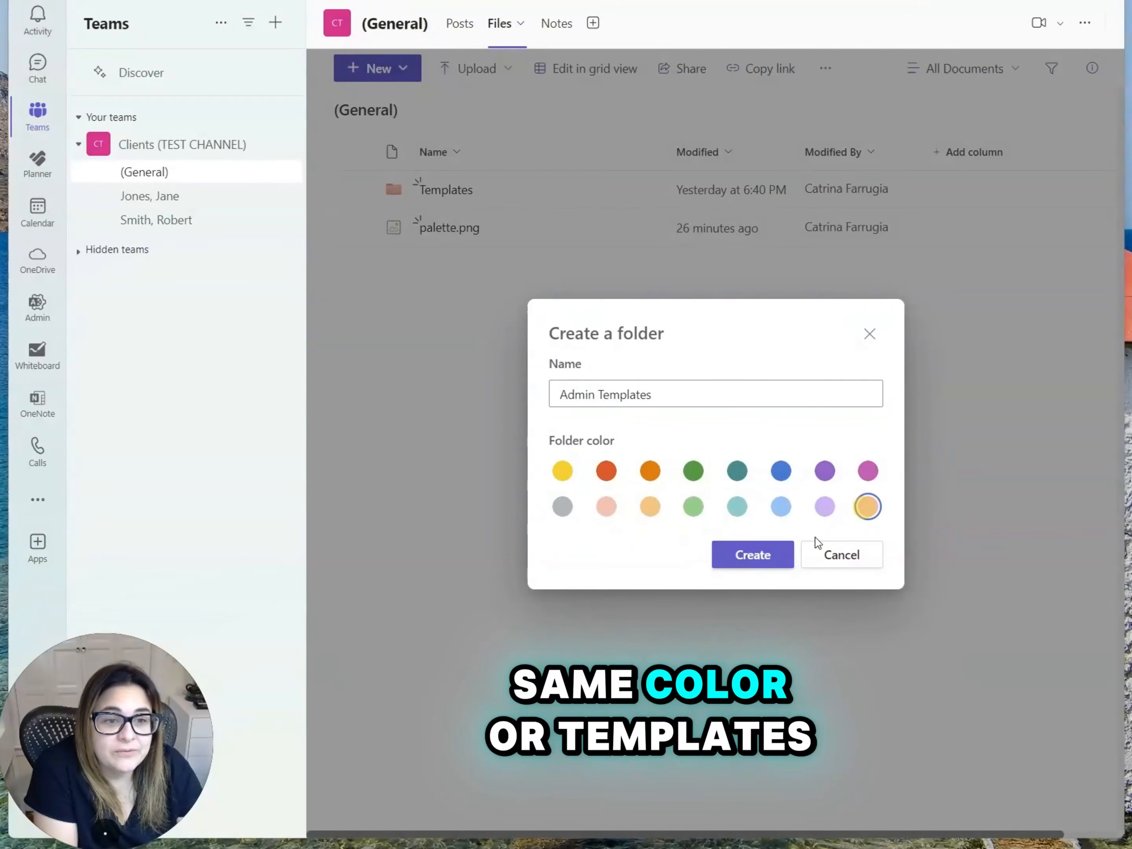
left_click(778, 555)
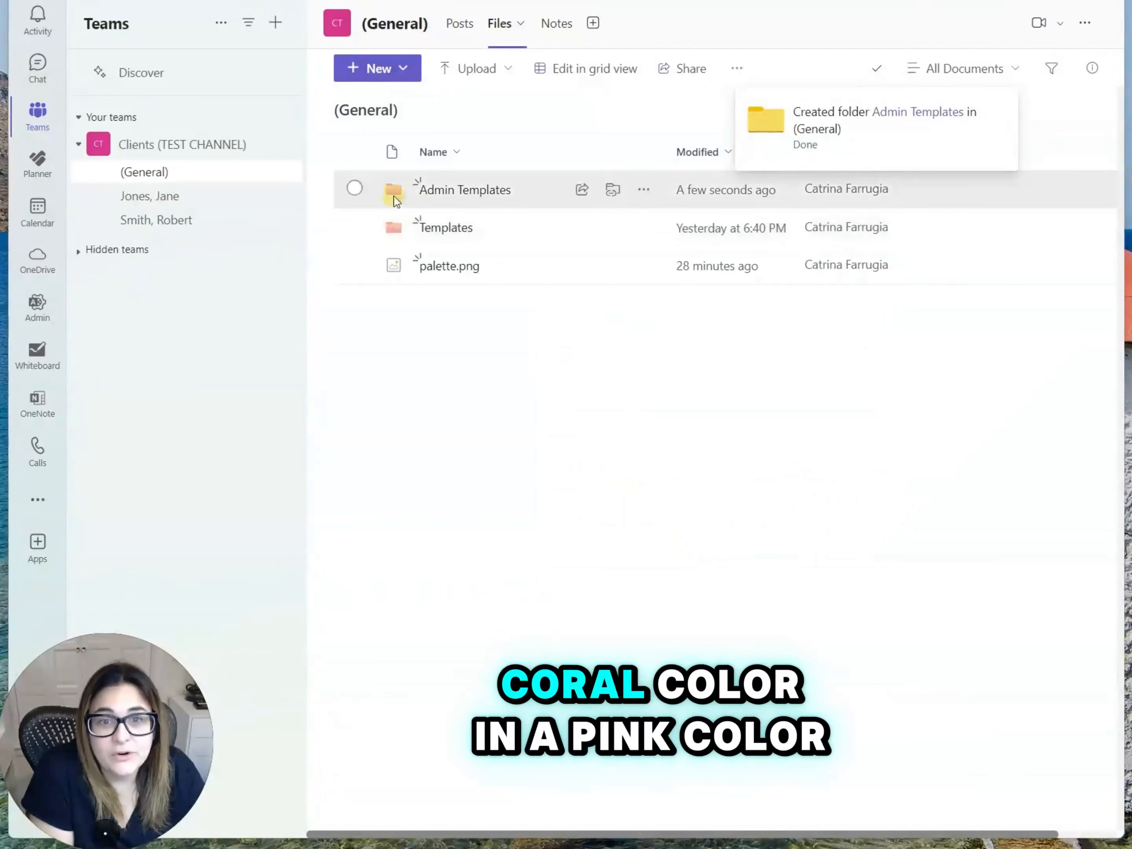
Copy all five folders from Templates > File Structure into the first client's folder in the Clients (TEST CHANNEL) library.
left_click(444, 227)
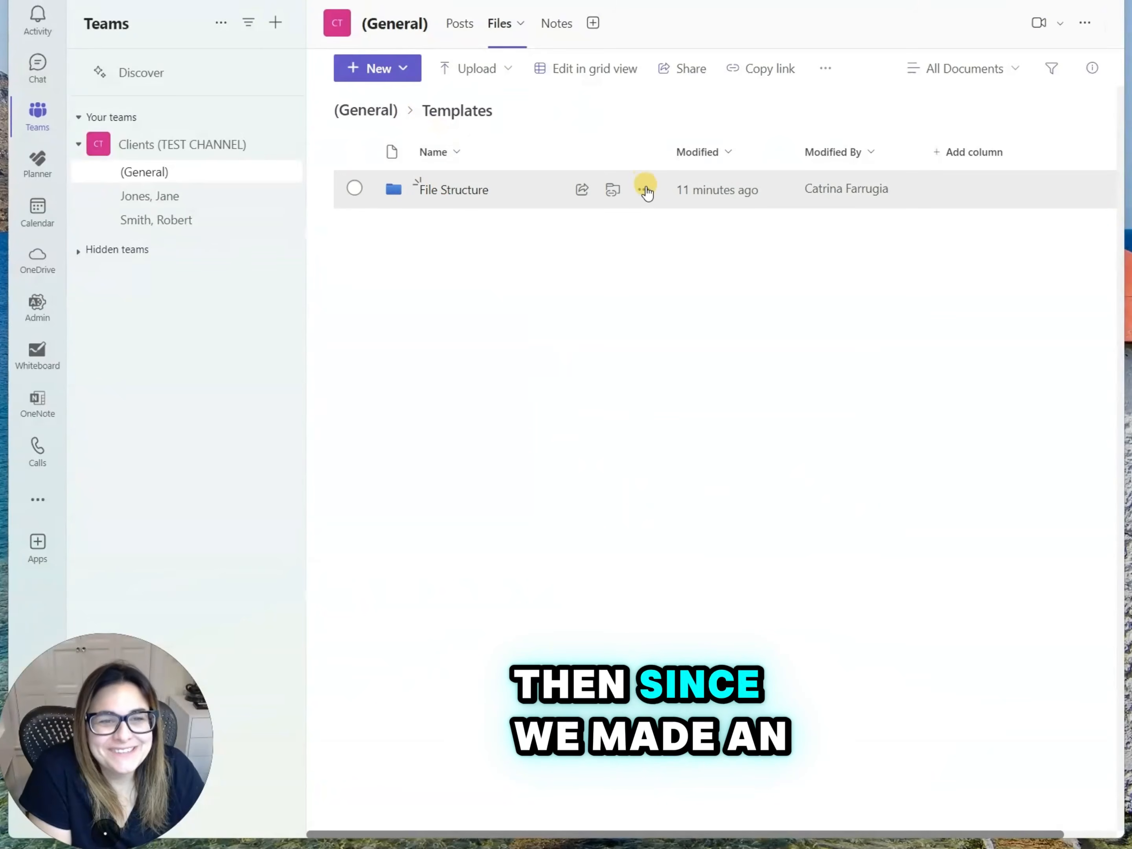
left_click(437, 190)
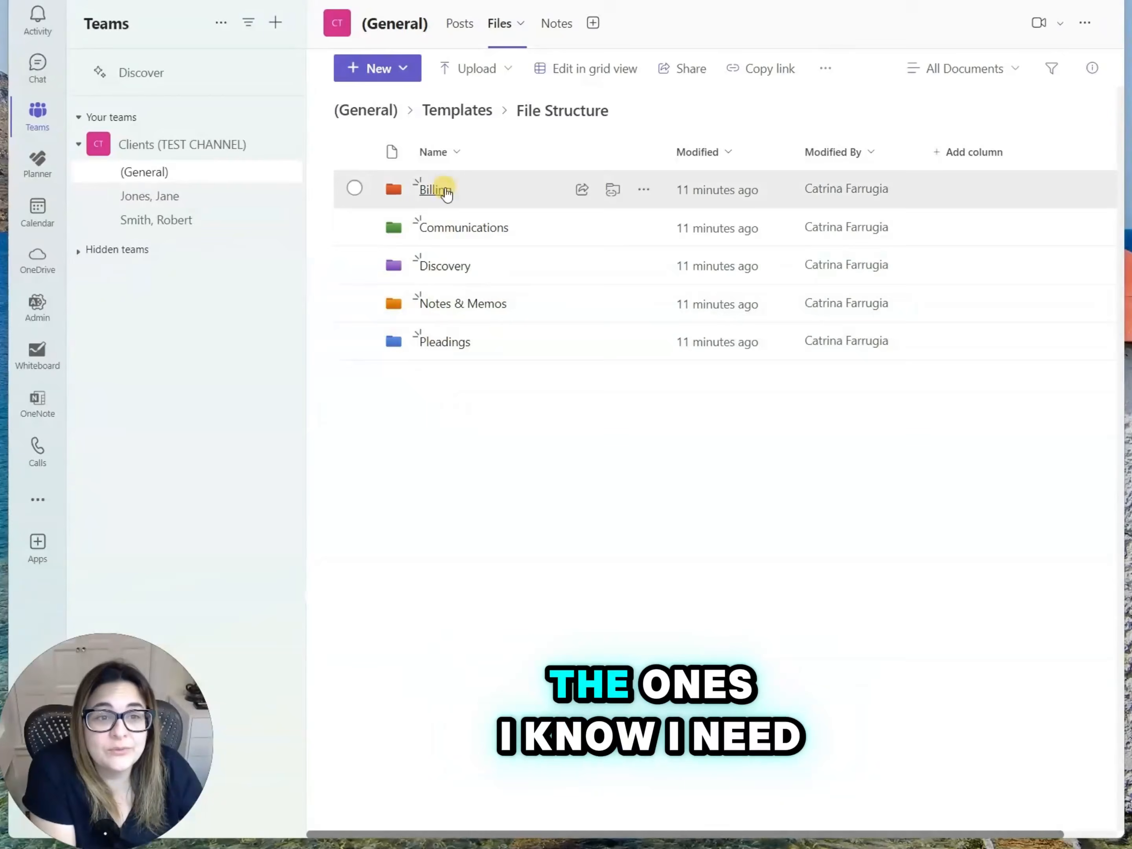
left_click(354, 152)
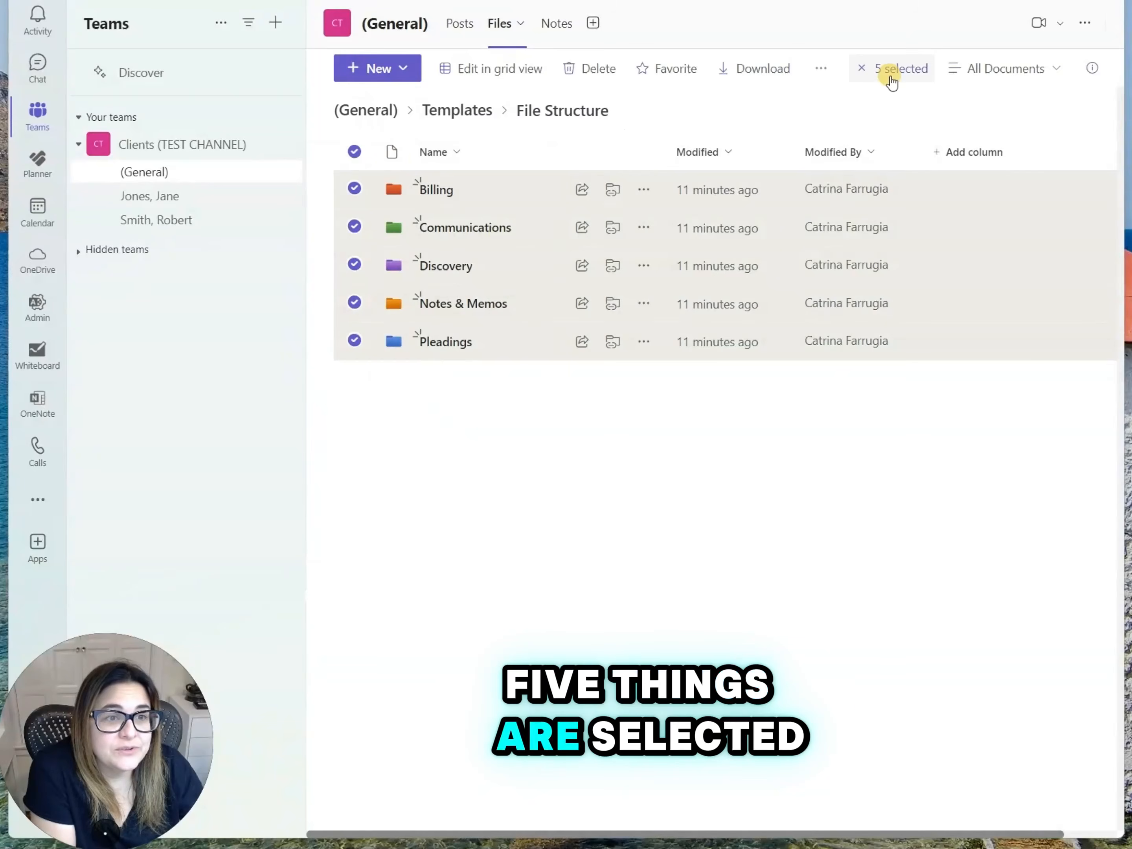
right_click(558, 195)
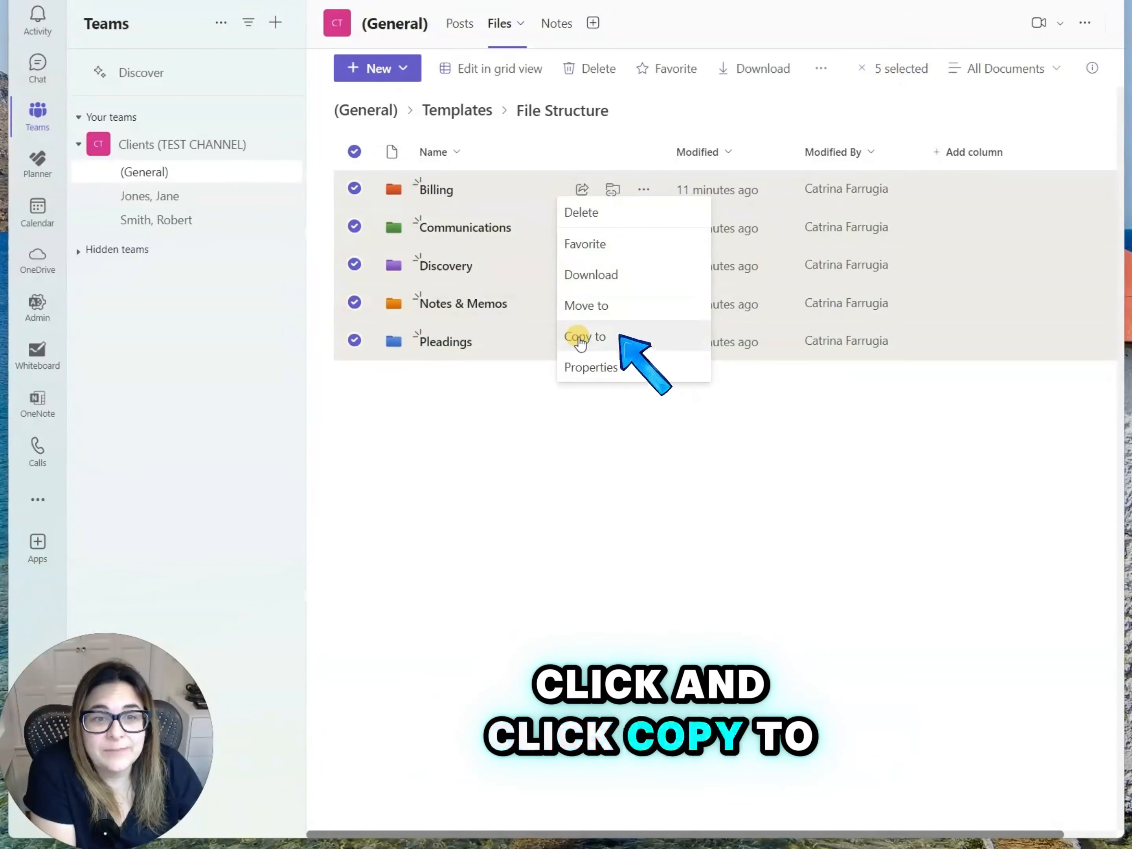
left_click(580, 338)
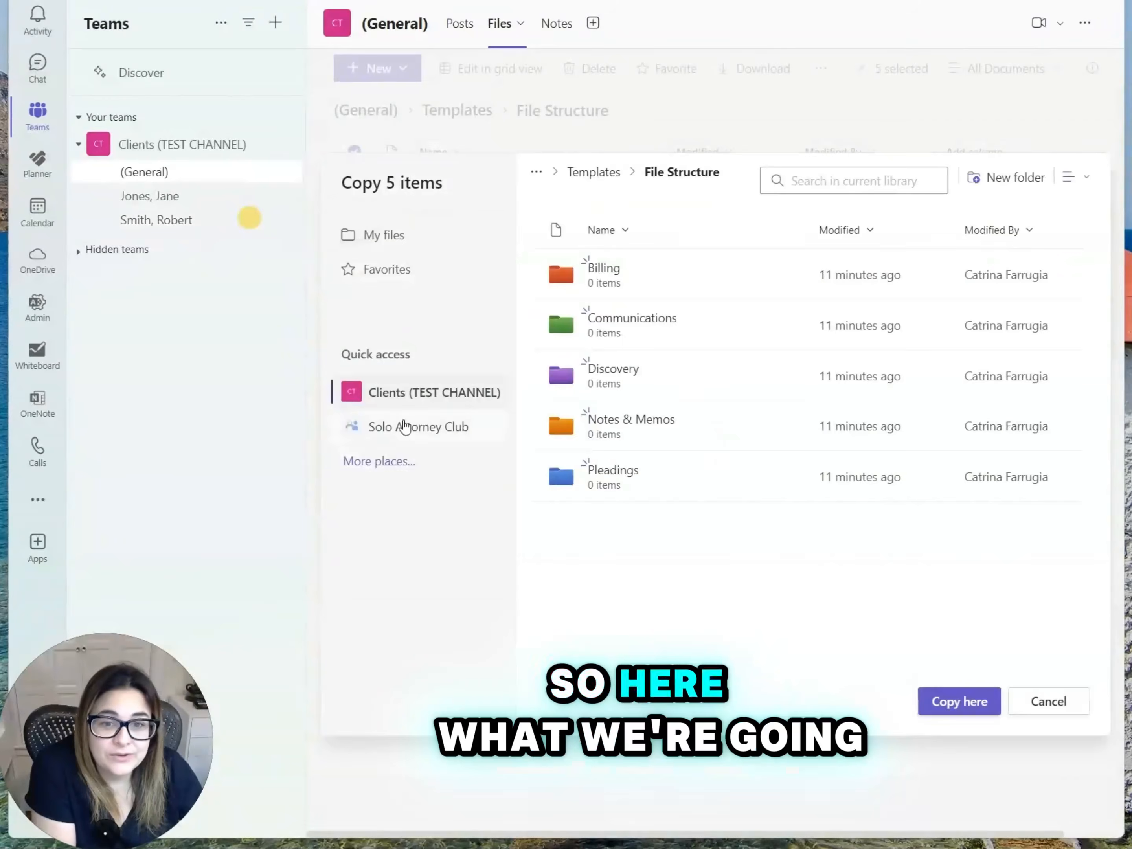
left_click(422, 394)
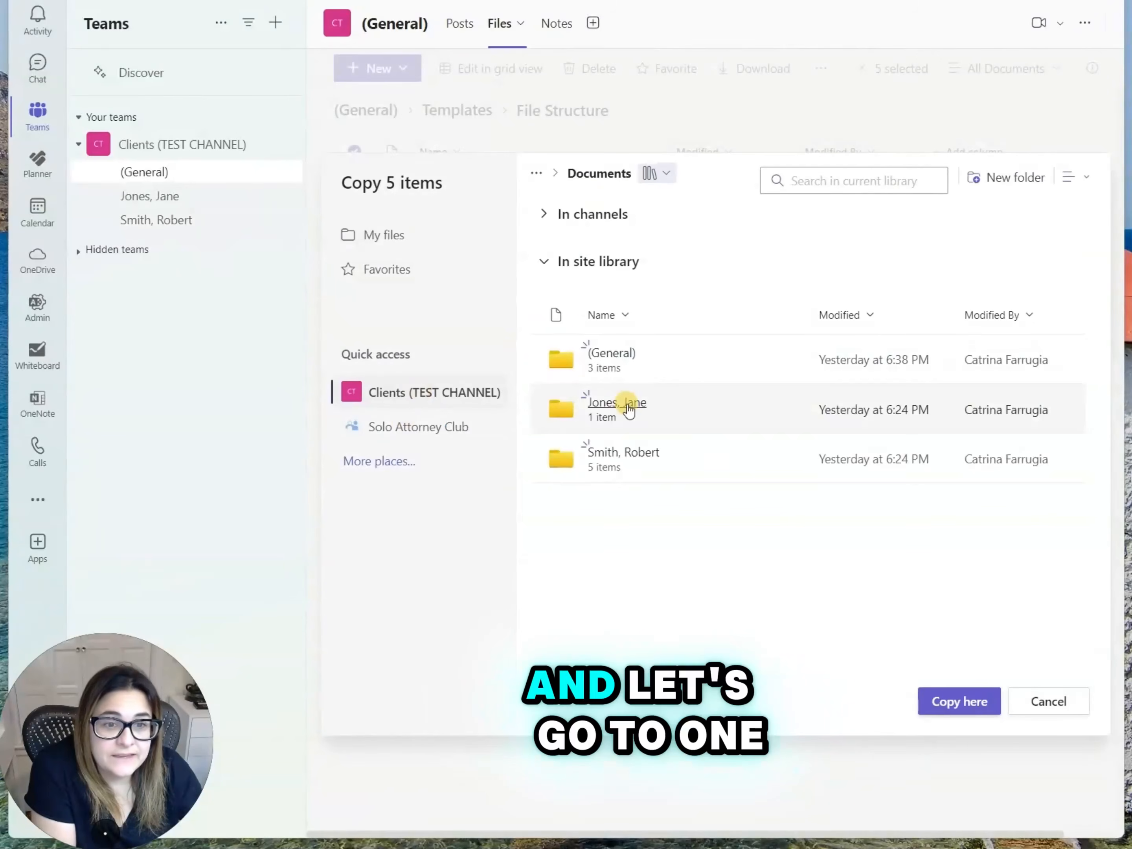
left_click(628, 408)
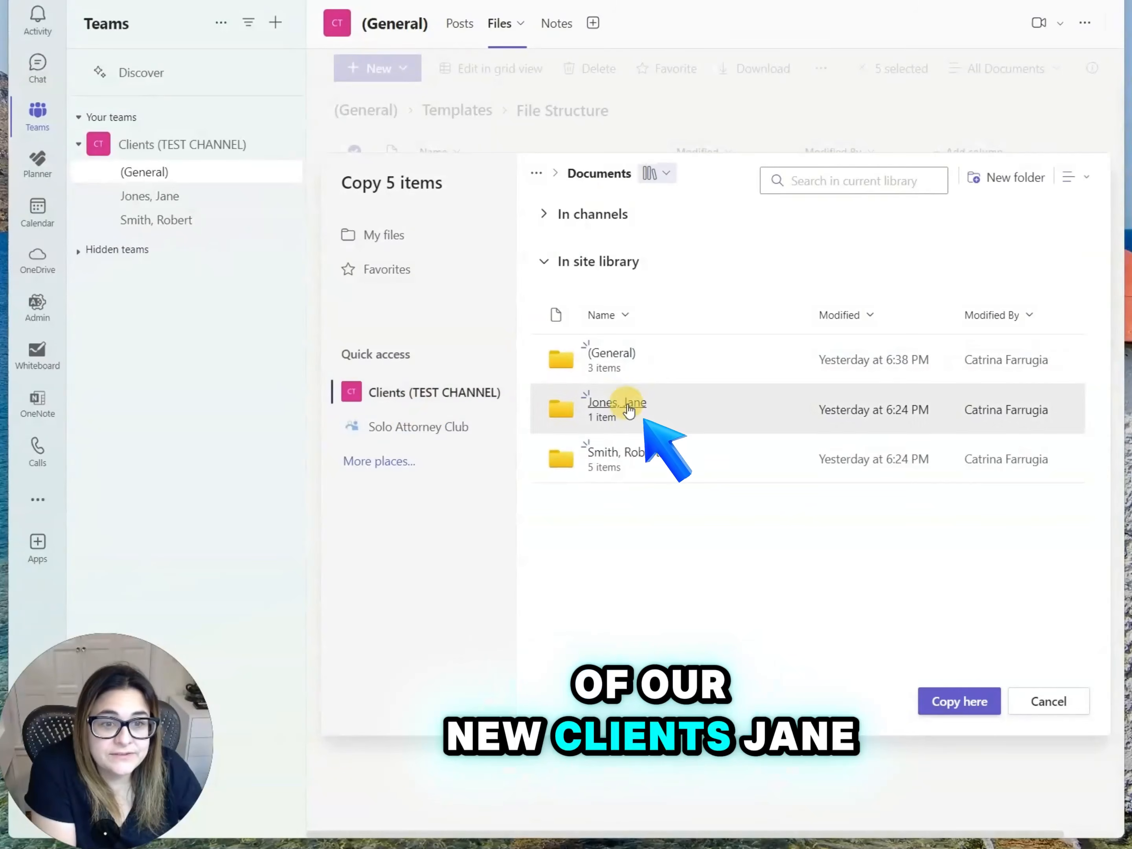
left_click(939, 698)
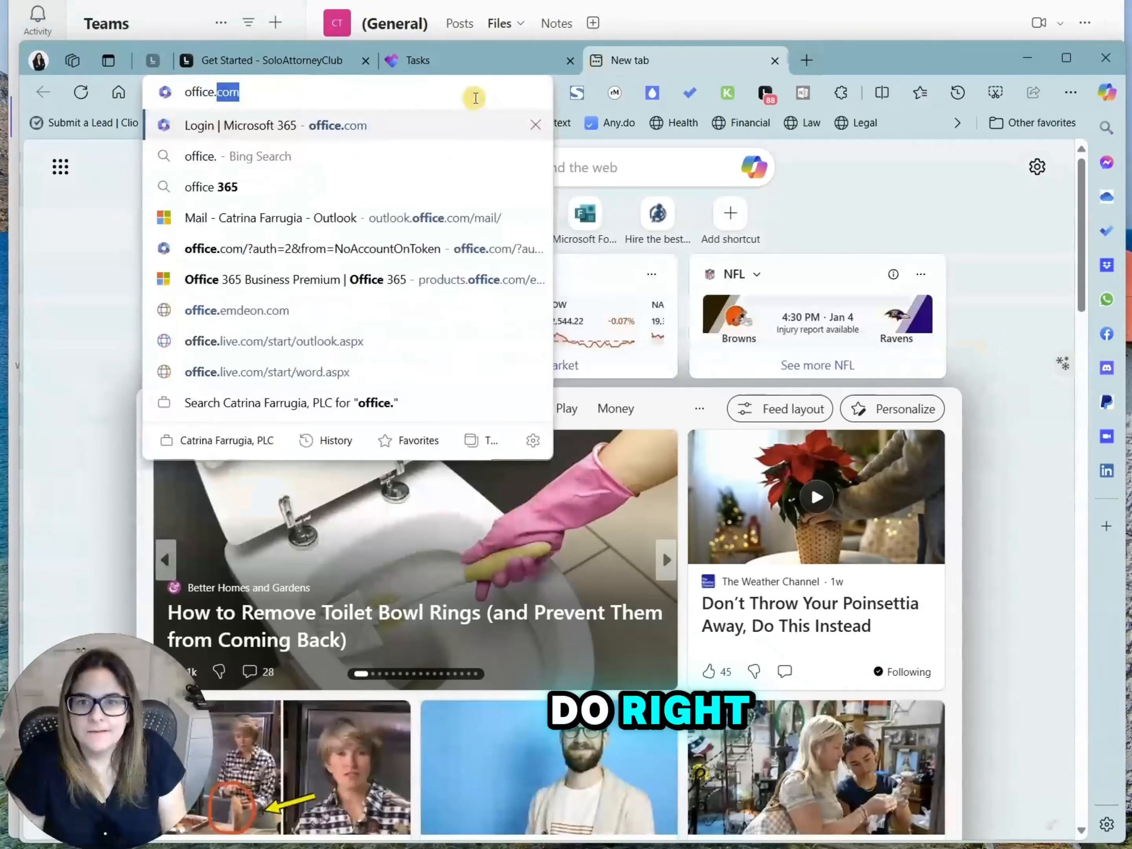
Go to office.com in the browser and open SharePoint from there, skipping the welcome tour.
key("Return")
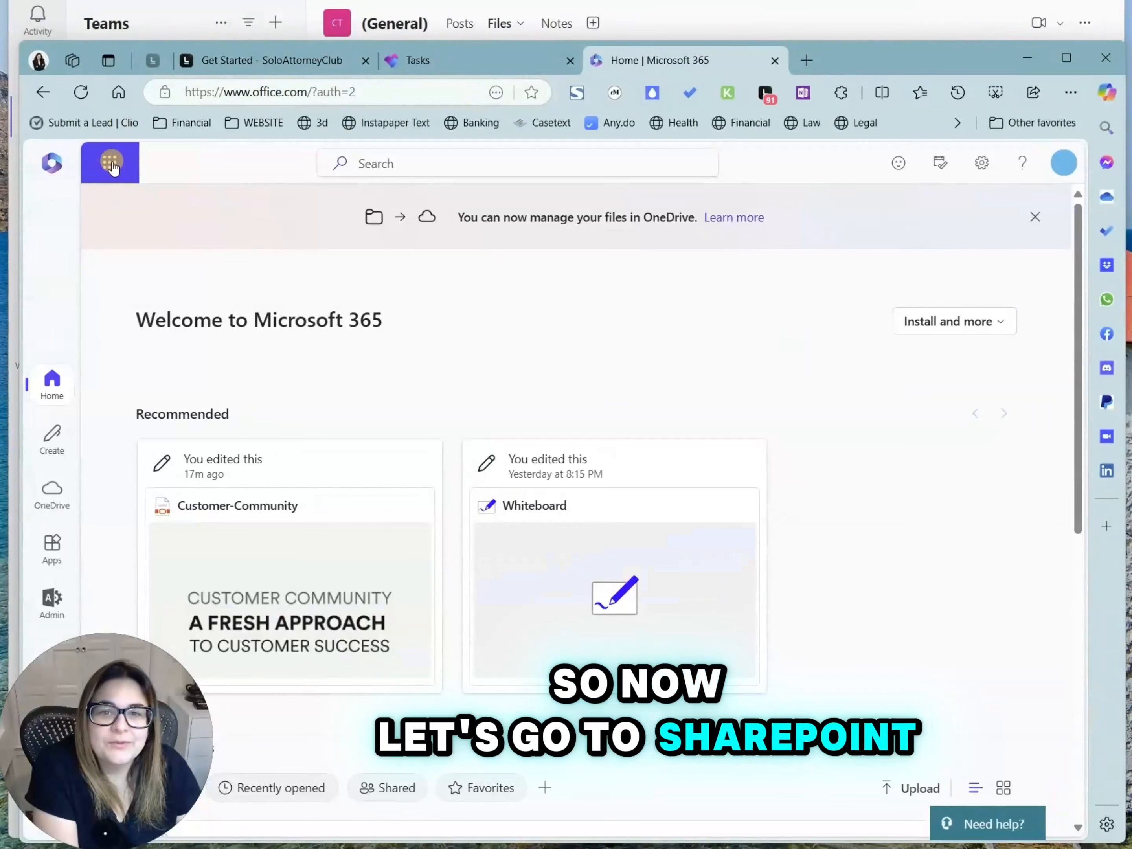
left_click(111, 163)
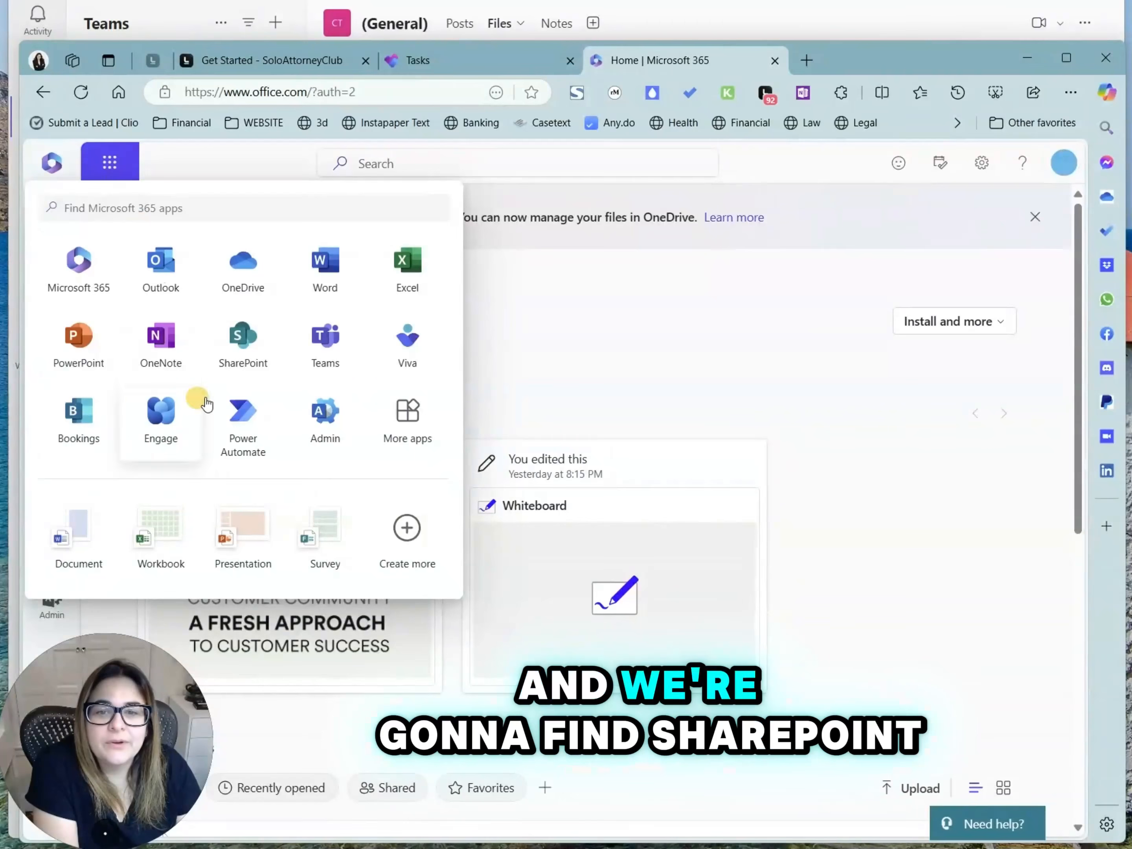
left_click(244, 340)
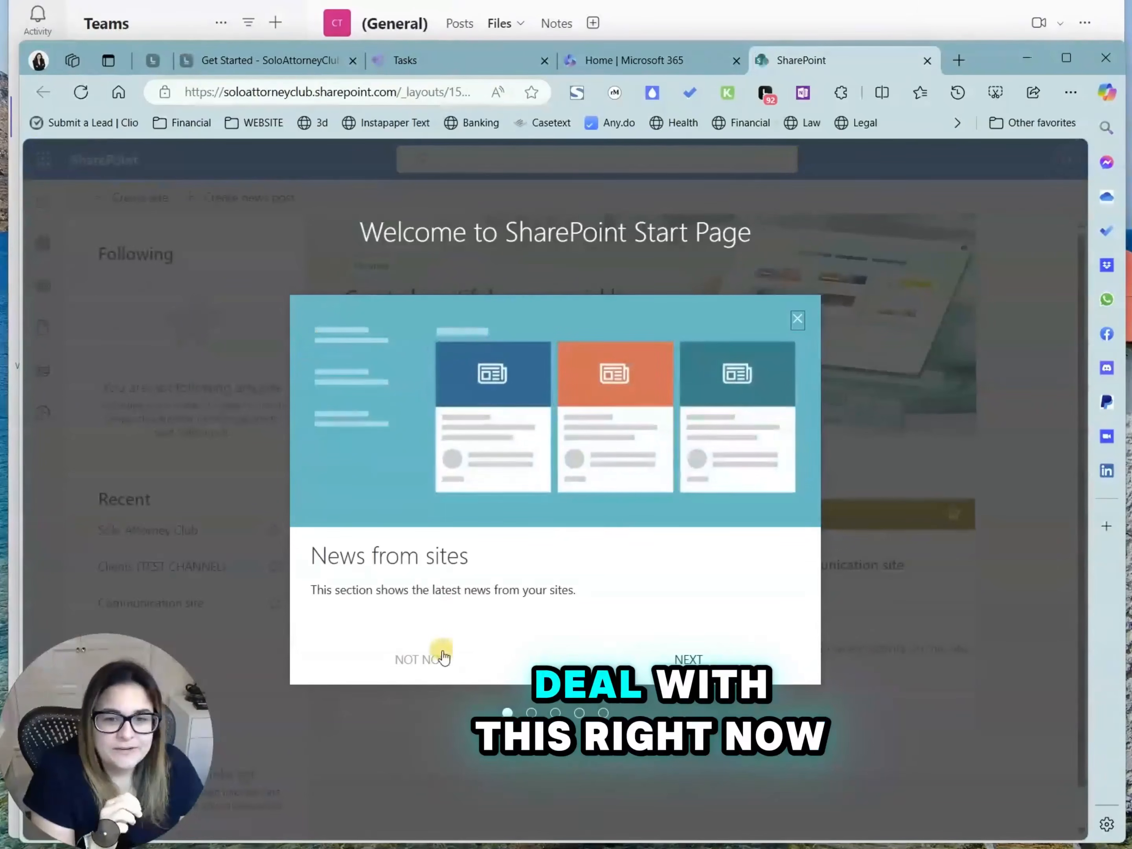
left_click(442, 658)
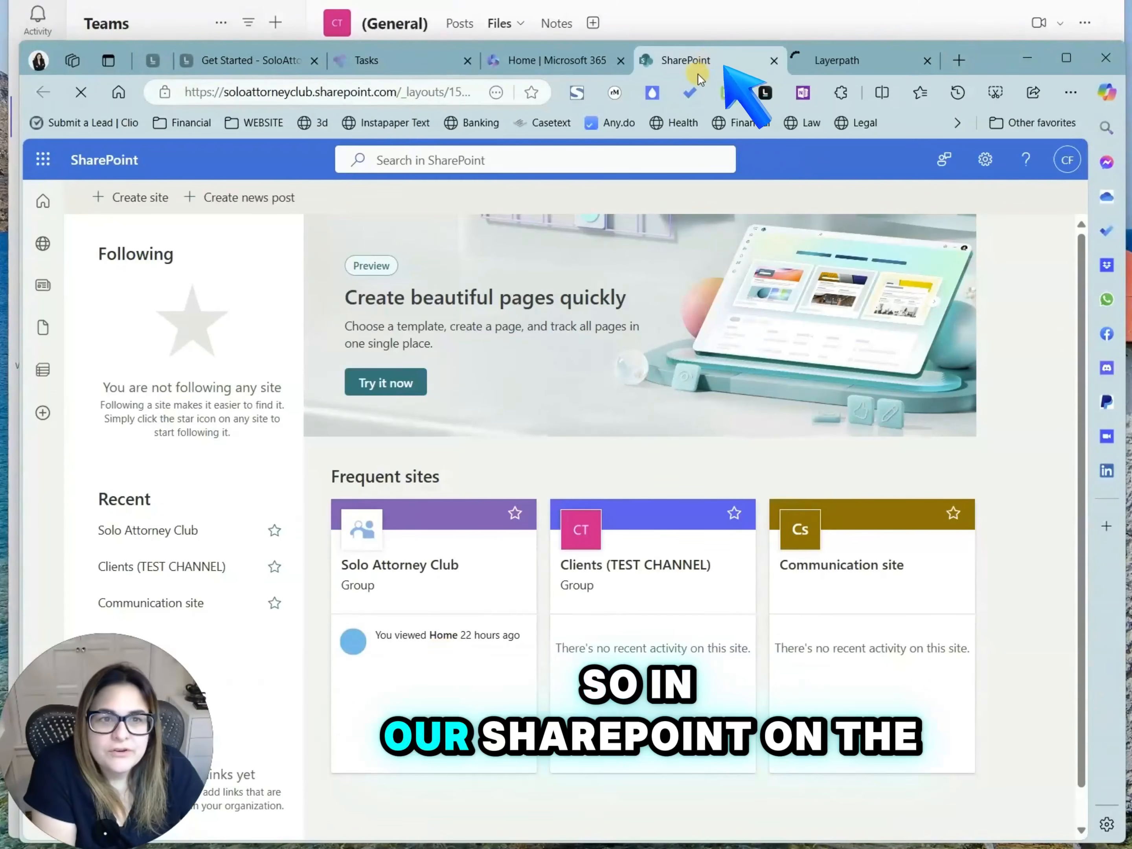
Open the Clients (TEST CHANNEL) site's document library in SharePoint, putting off the site design prompt.
scroll(548, 437, "down", 1)
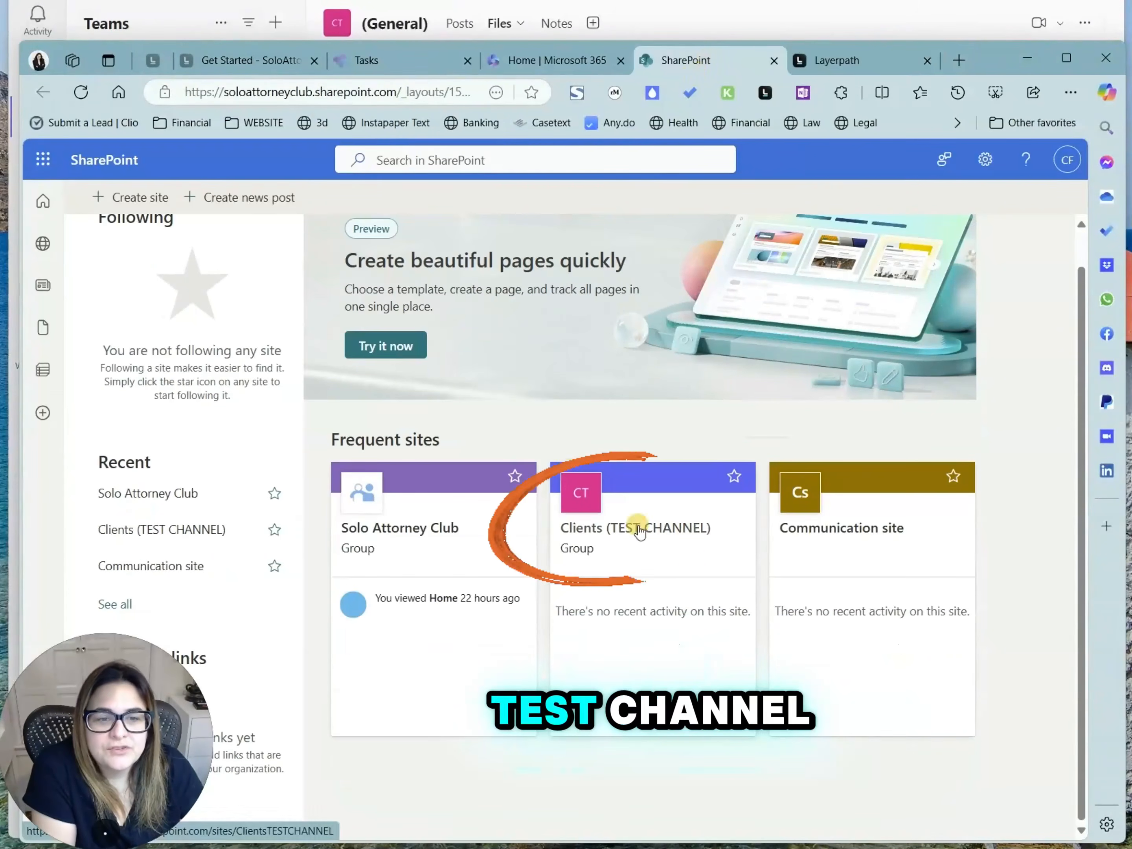
scroll(498, 372, "up", 1)
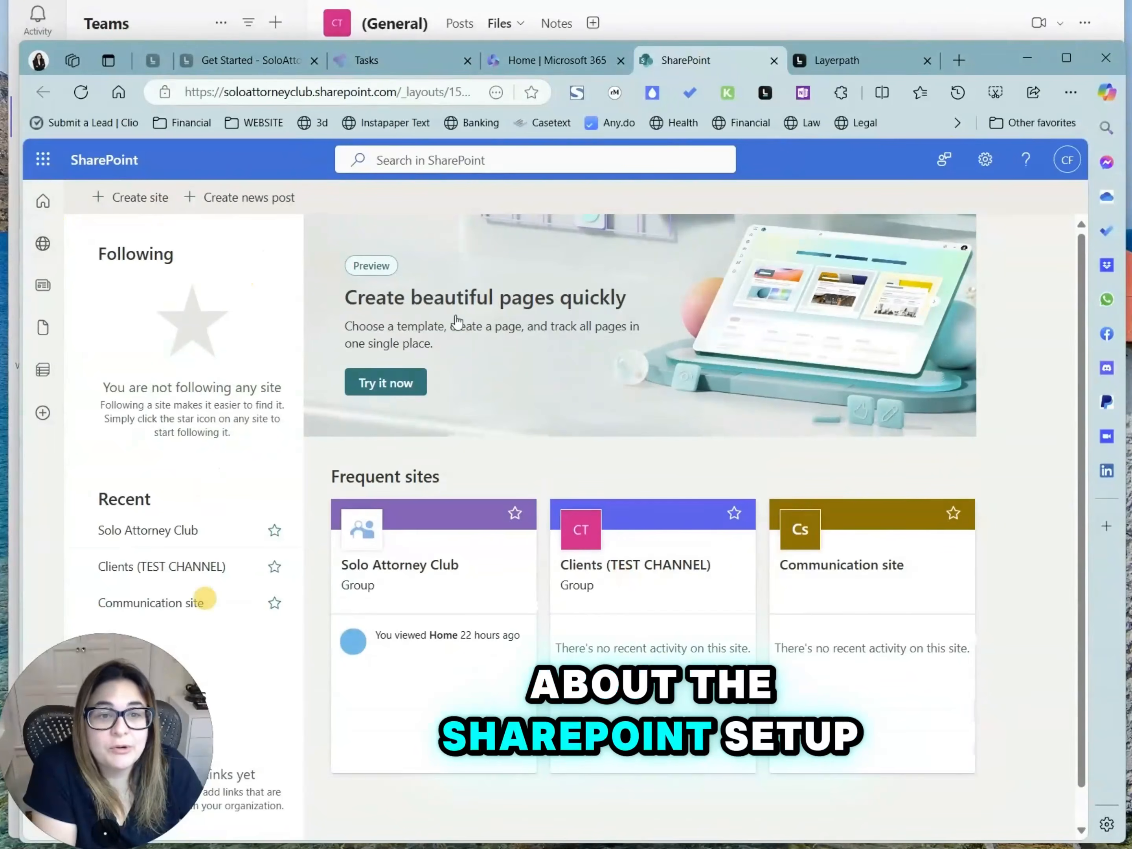
scroll(244, 370, "down", 1)
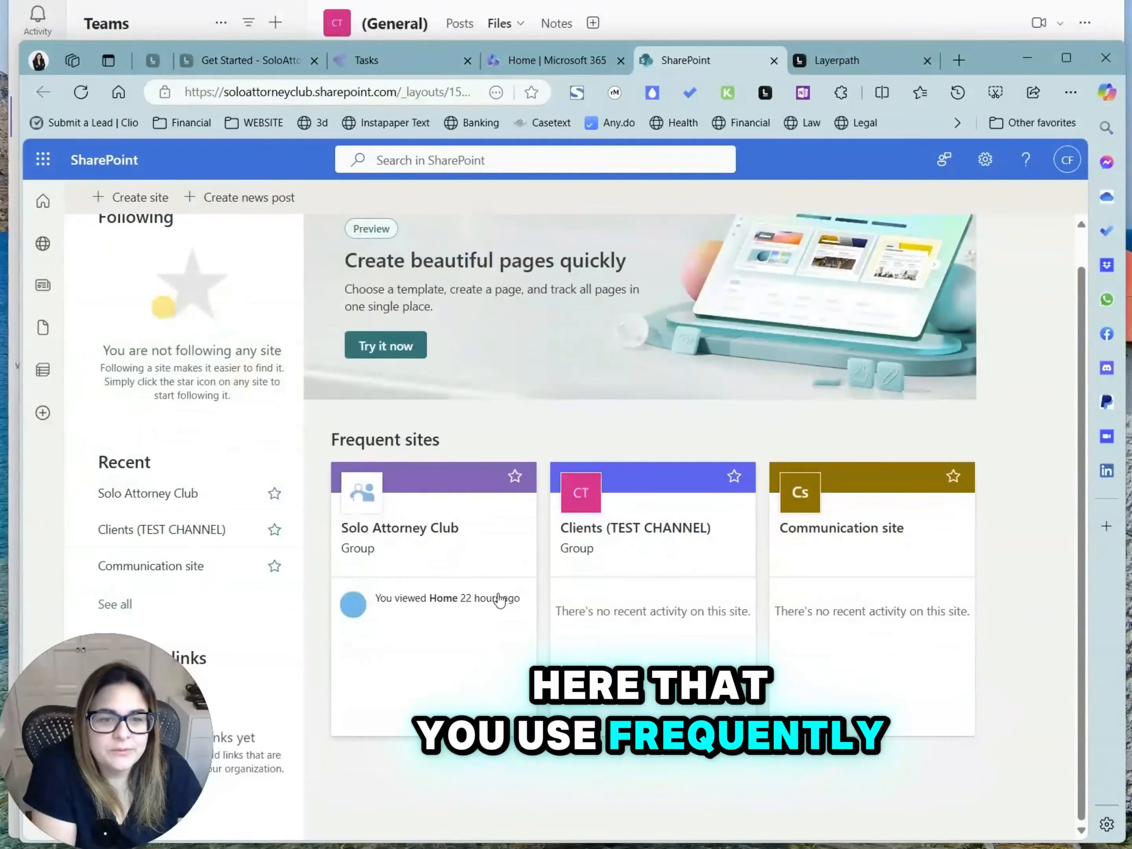
left_click(632, 545)
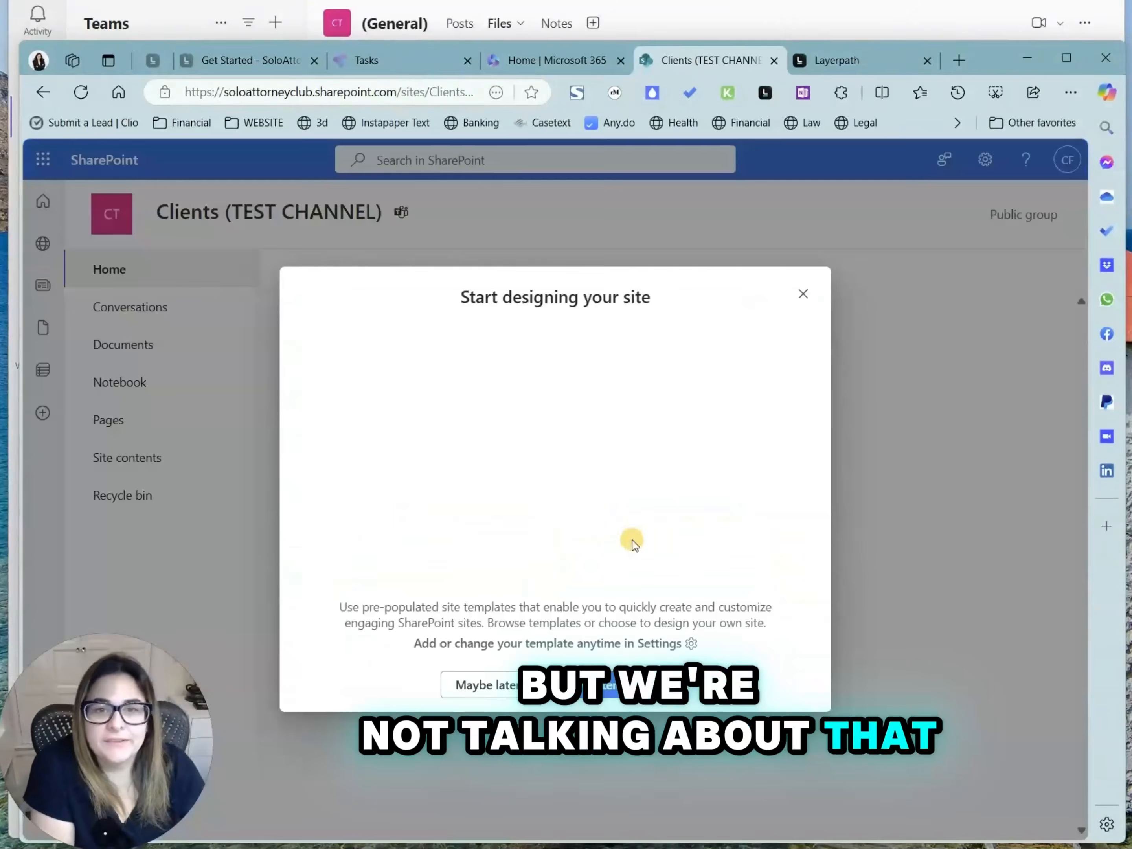
left_click(523, 684)
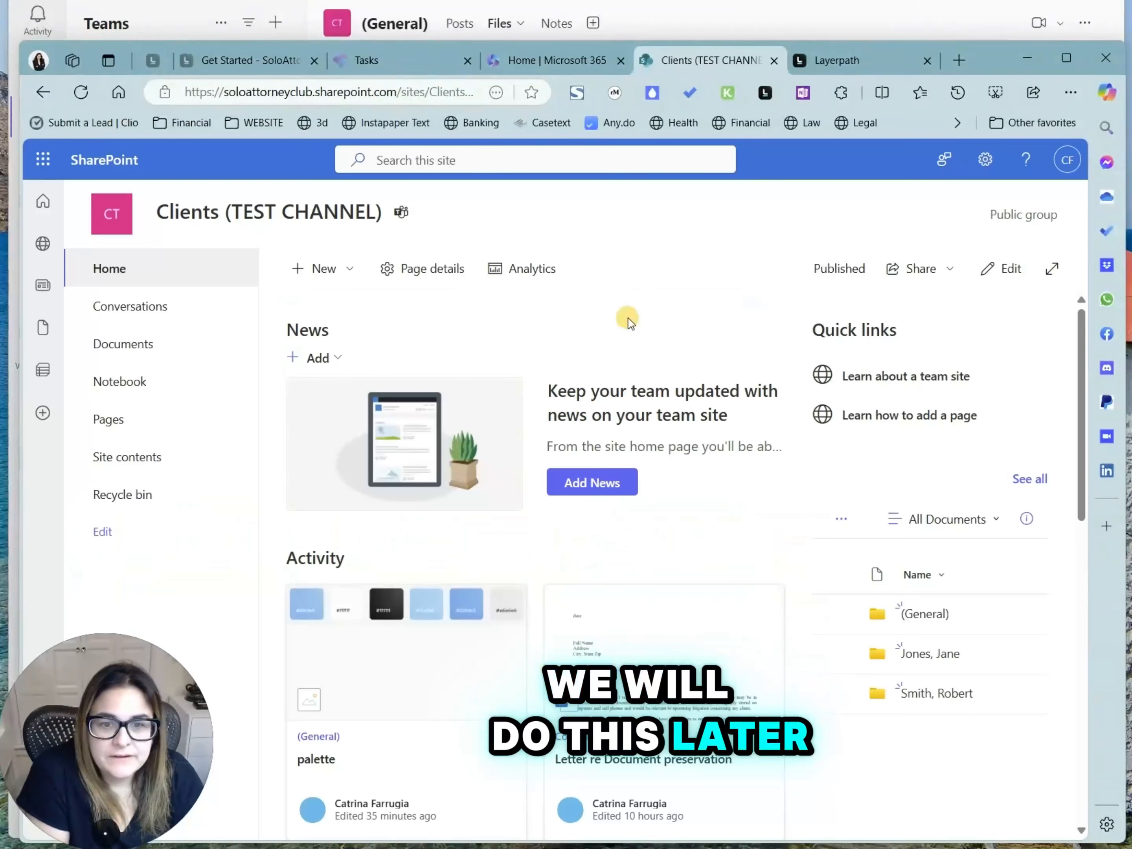
left_click(180, 349)
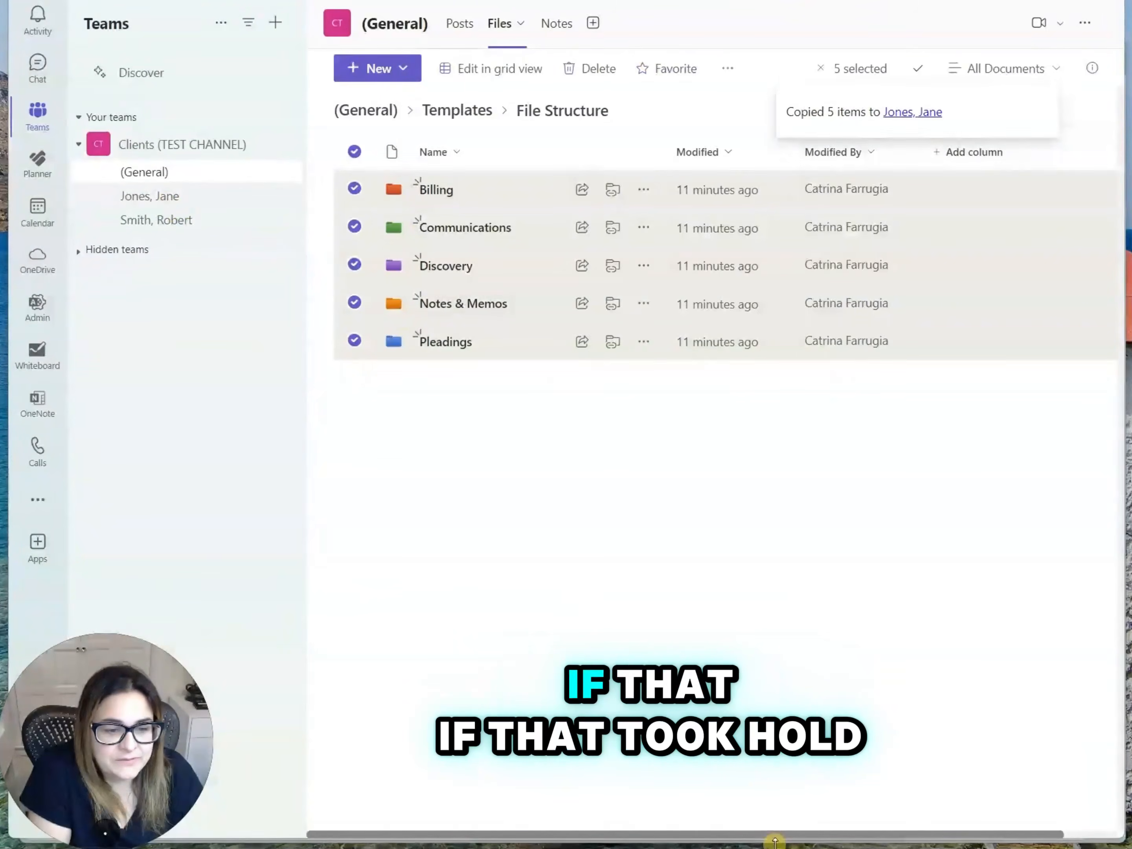
Check the copied folders inside the first client's folder in the SharePoint document library.
left_click(775, 847)
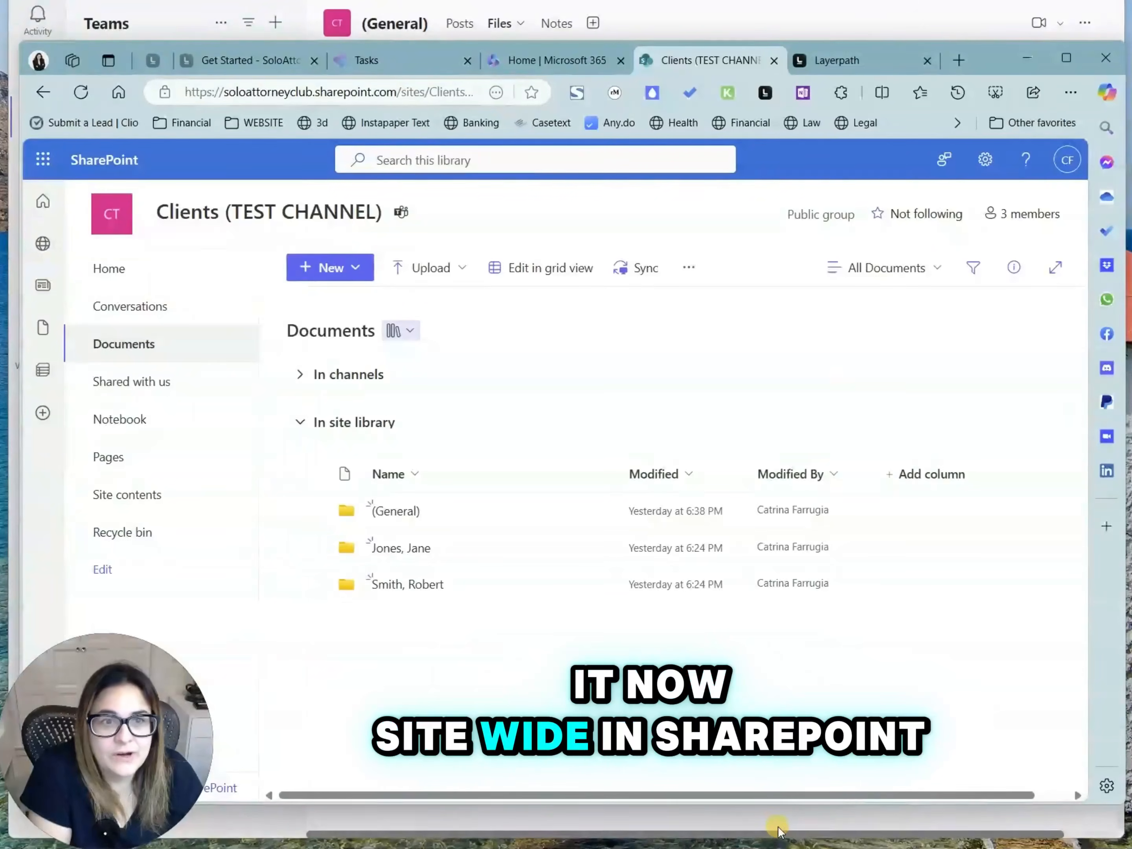
left_click(420, 549)
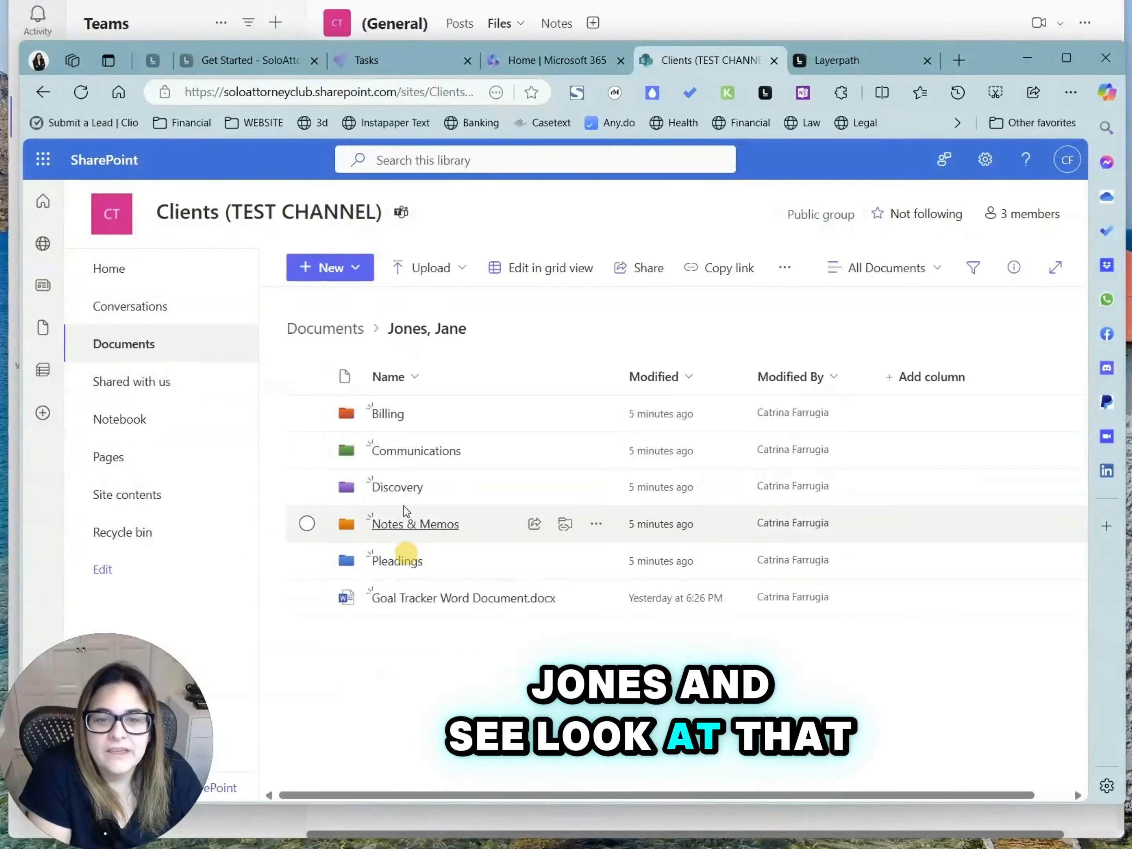
left_click(398, 421)
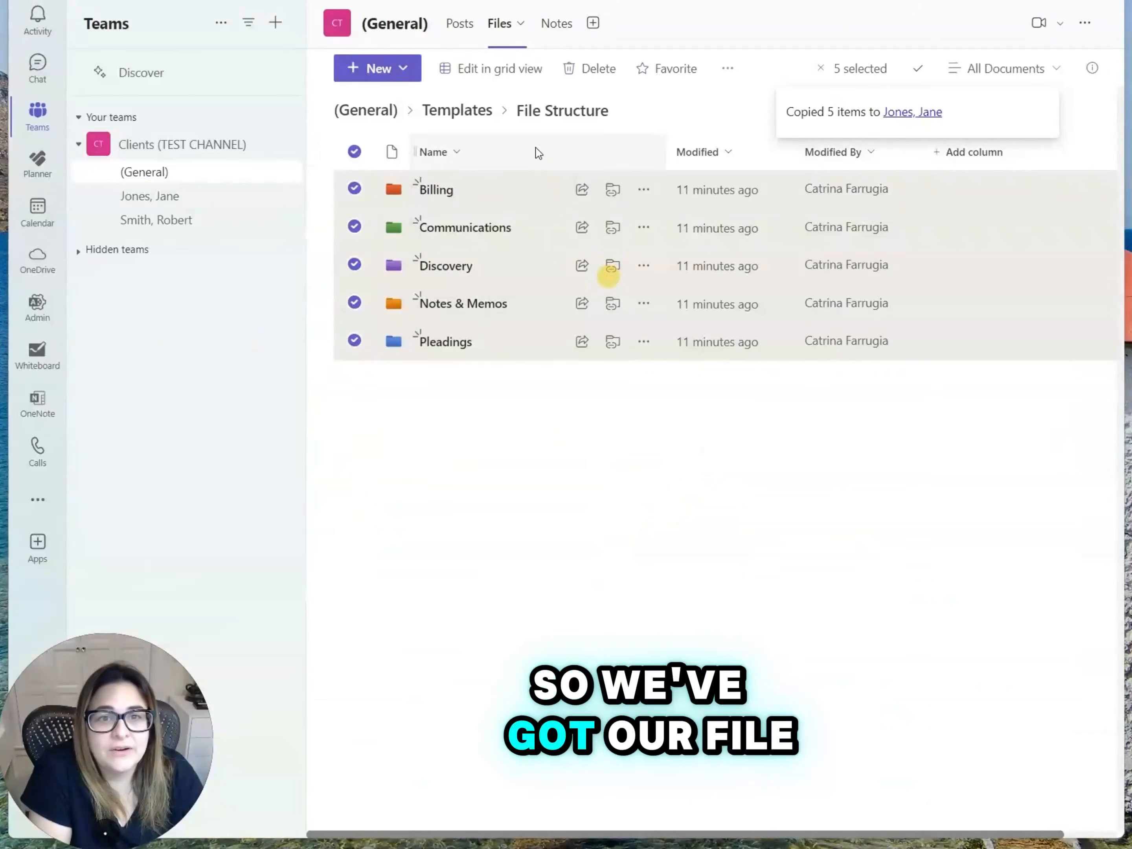
Return to the (General) channel's top-level files and rename the Templates folder as Case Templates.
left_click(470, 118)
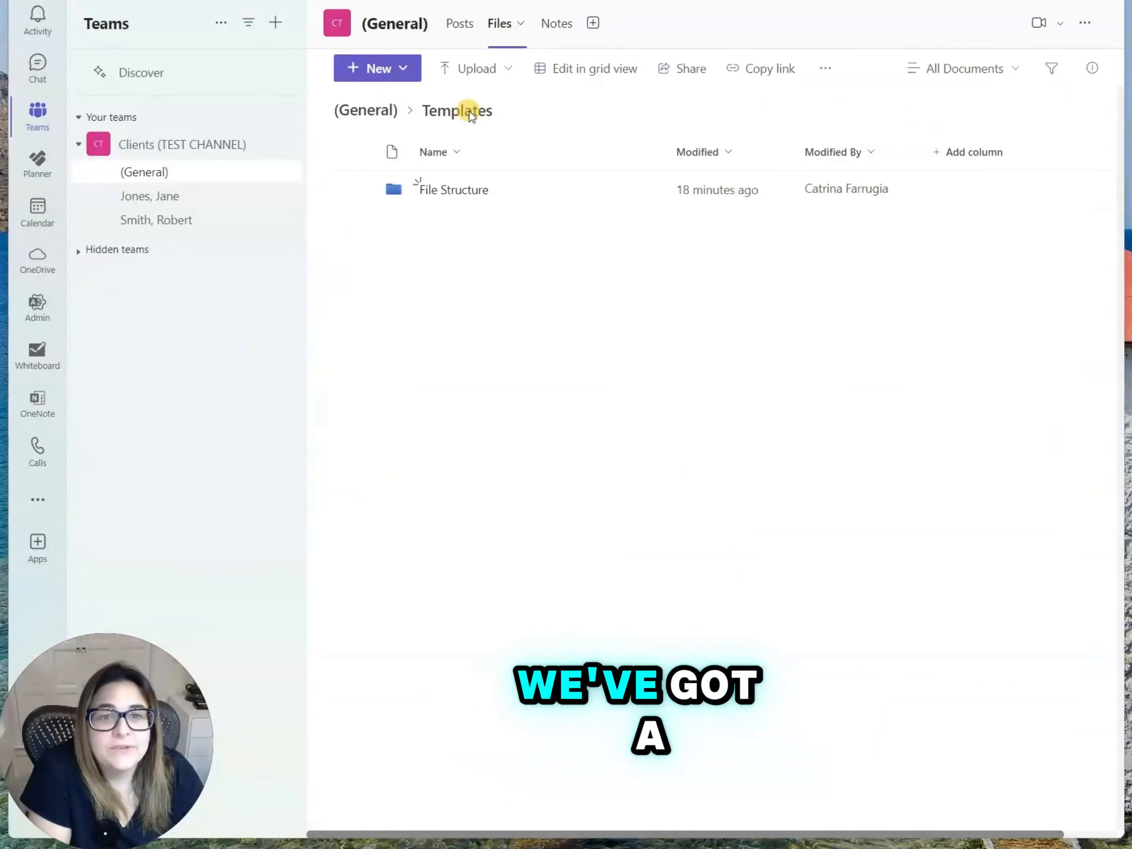
left_click(378, 117)
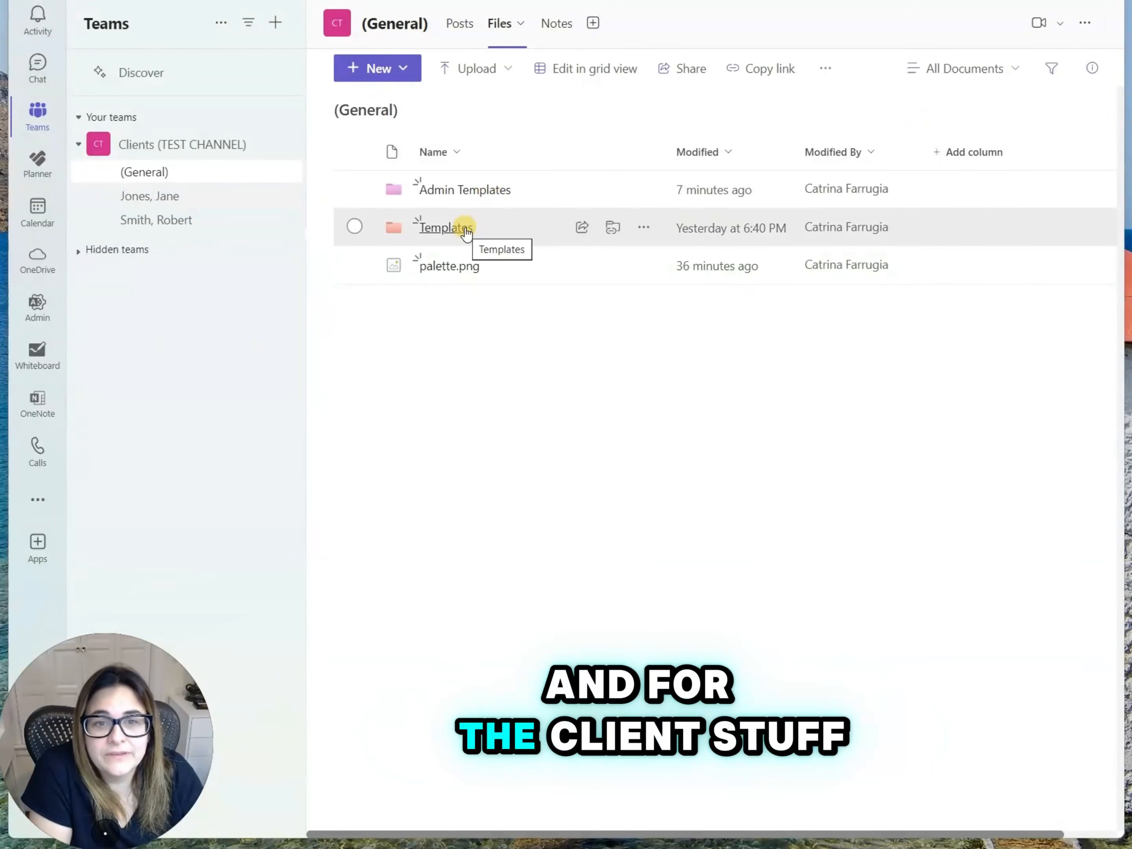
left_click(643, 227)
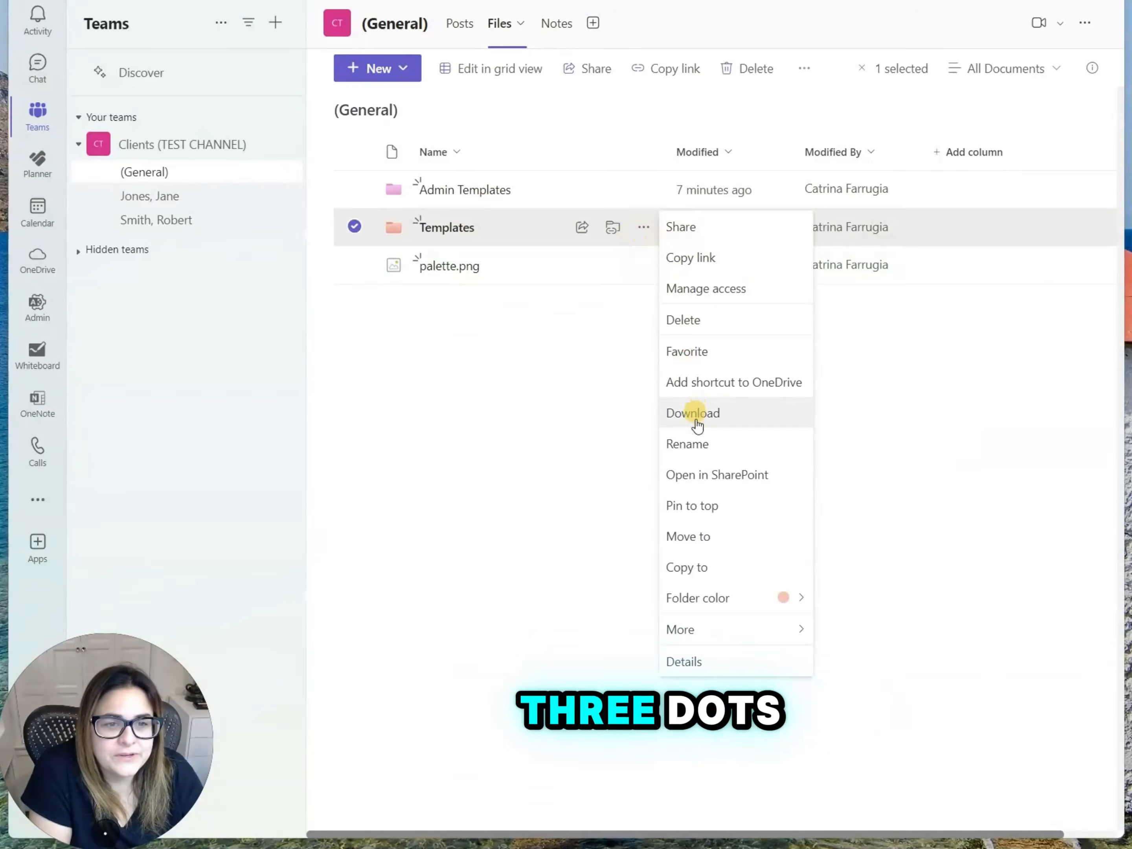
left_click(687, 444)
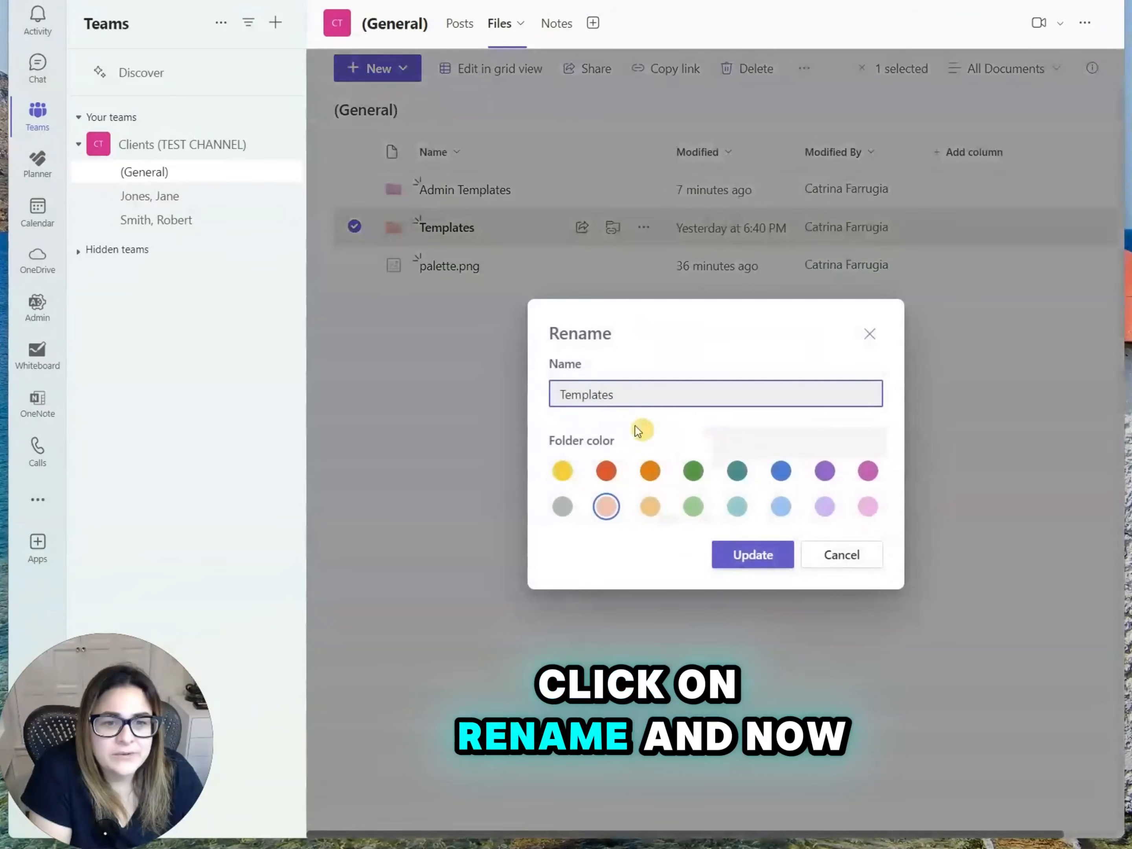
left_click(563, 394)
type("Case")
left_click(734, 553)
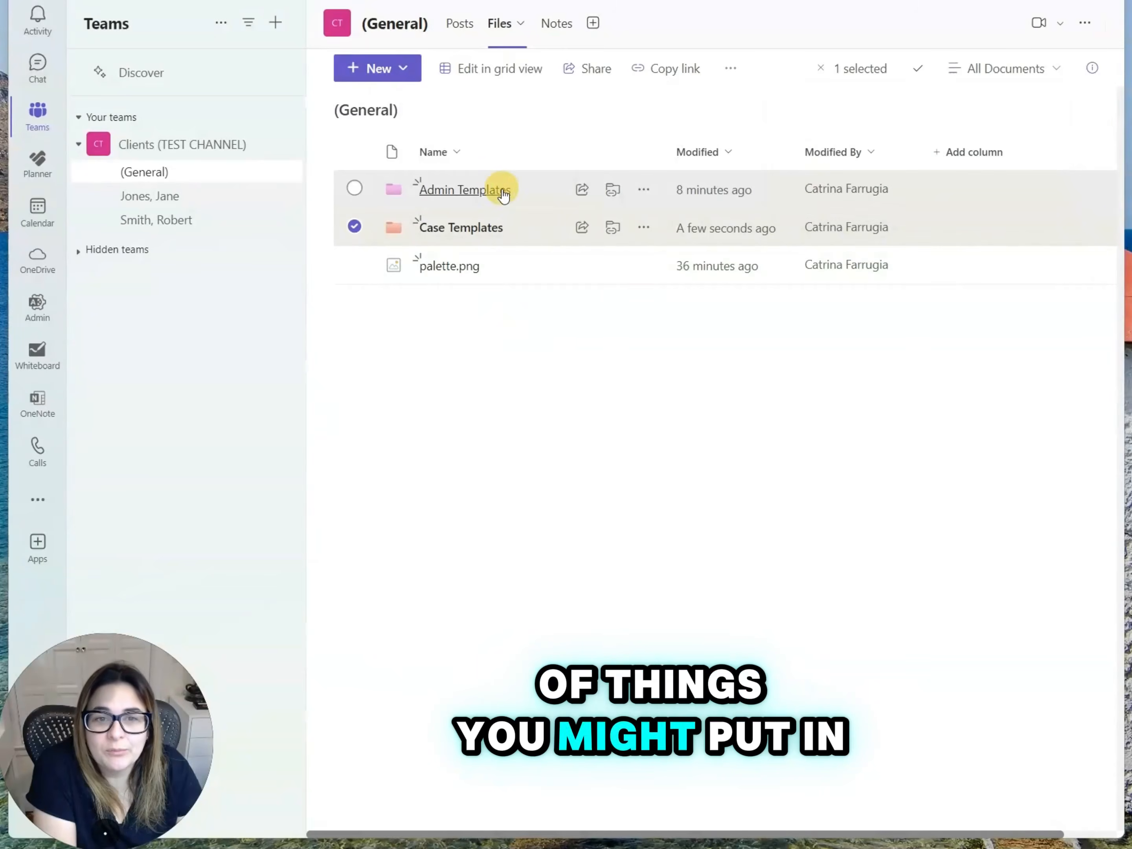
Look through the Admin Templates folder and the (General) channel's posts, files and notebook.
left_click(501, 191)
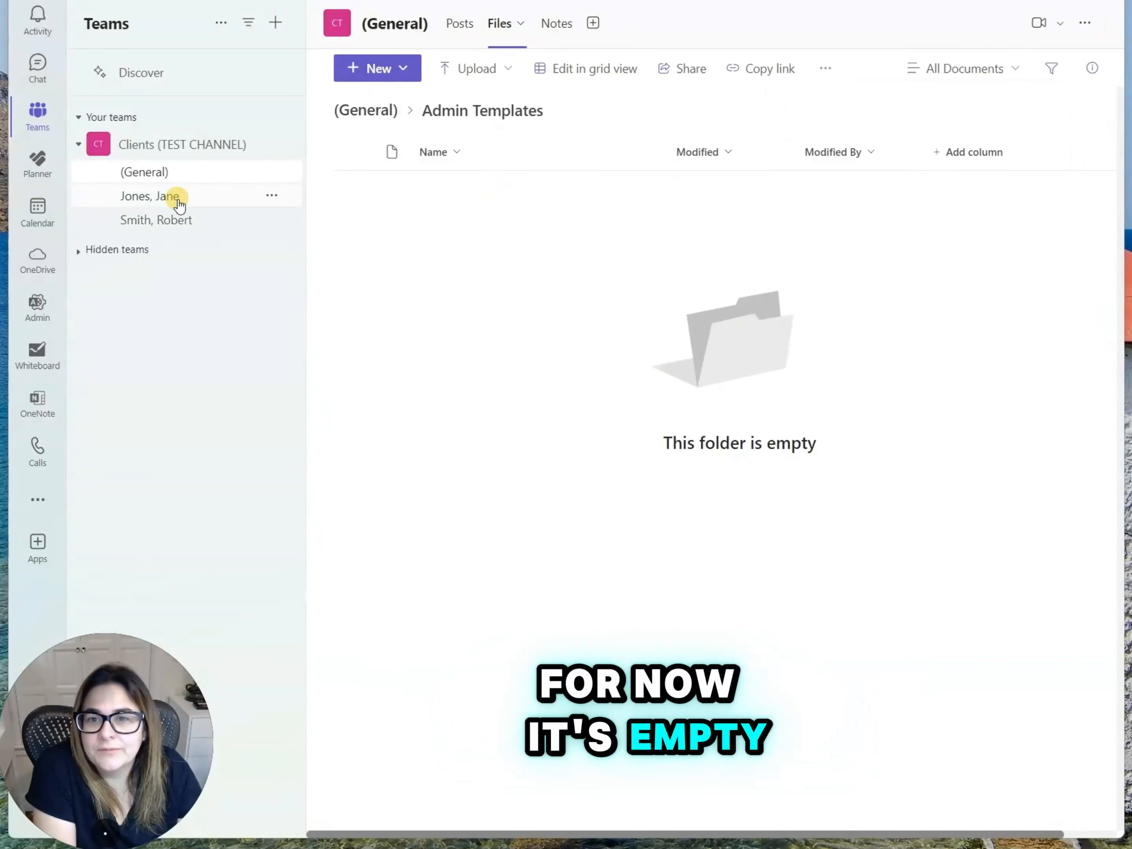
left_click(143, 175)
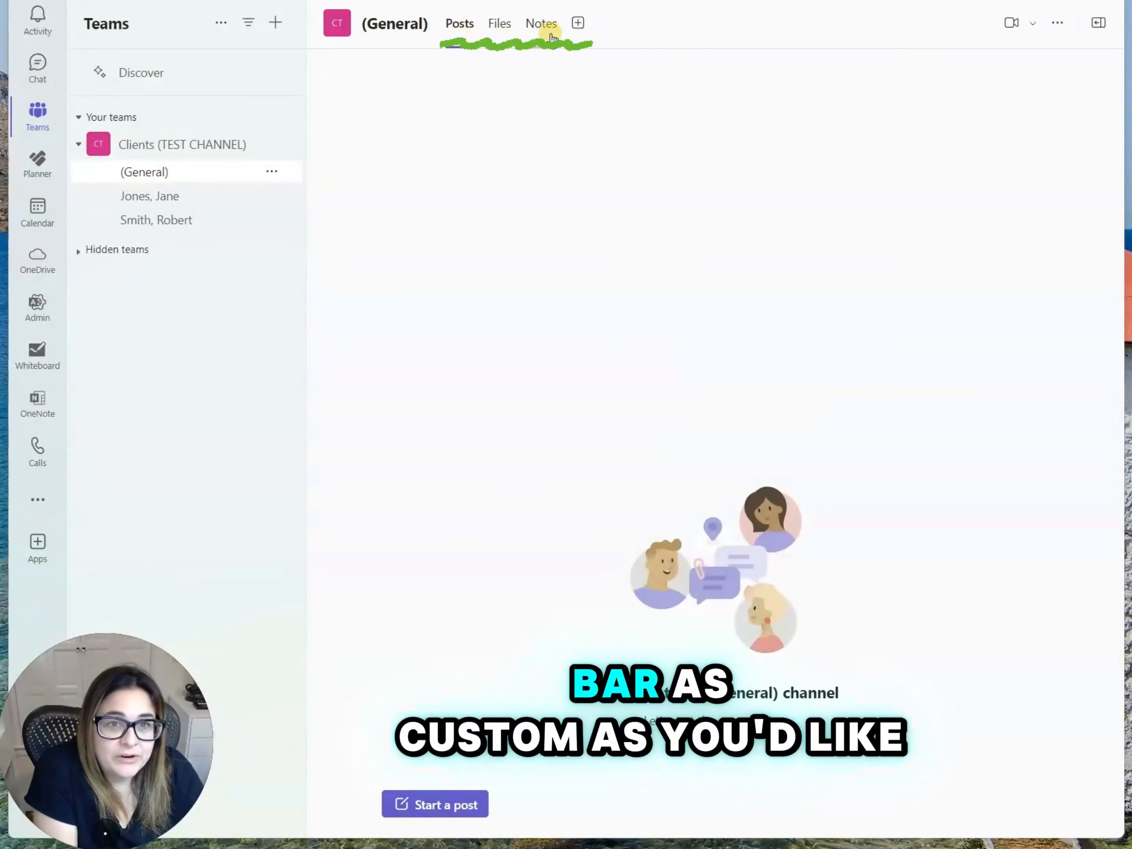
left_click(503, 31)
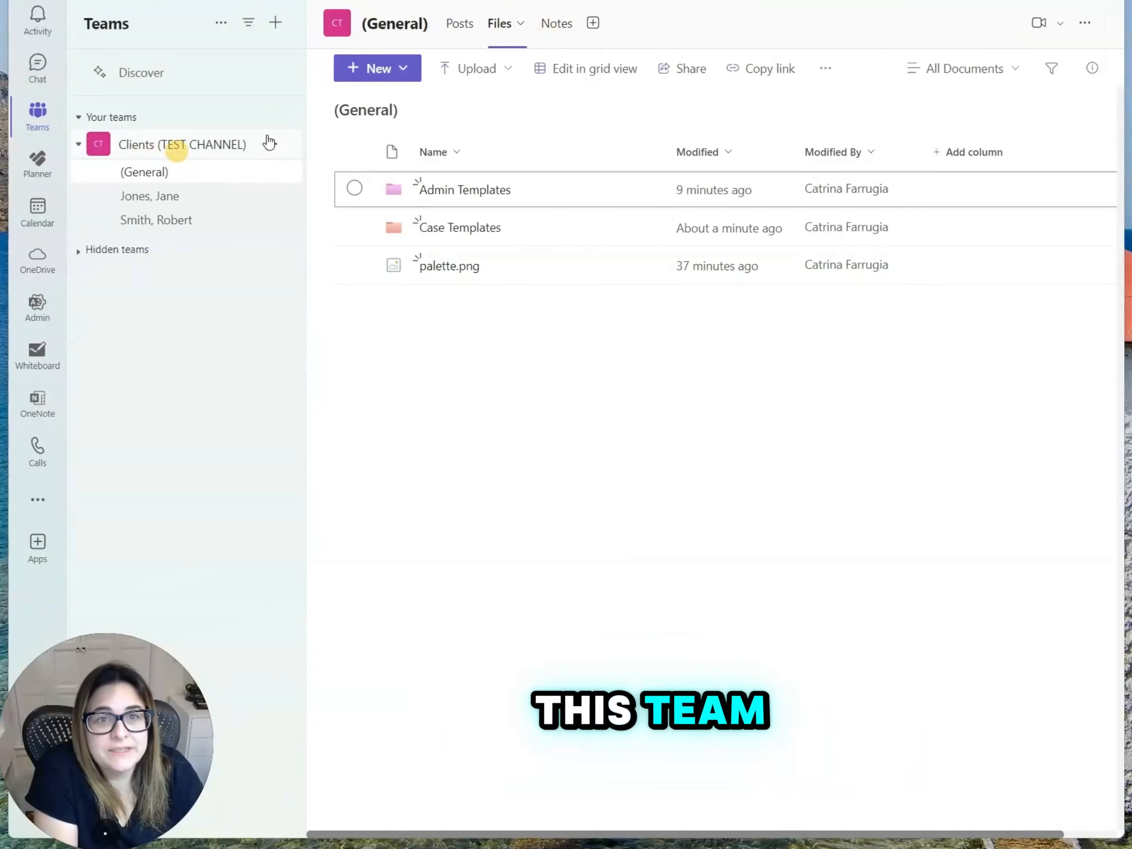
left_click(559, 25)
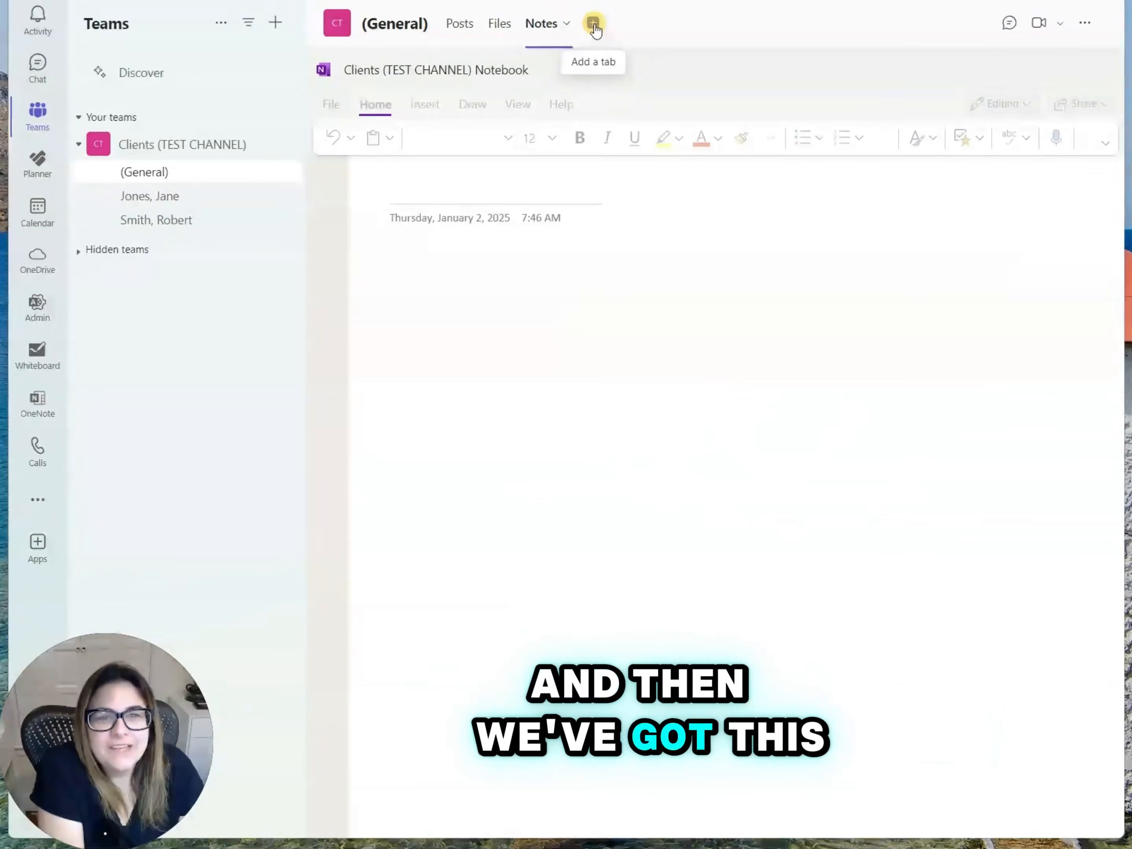
Add the Lists app to the (General) channel as a new tab.
left_click(593, 23)
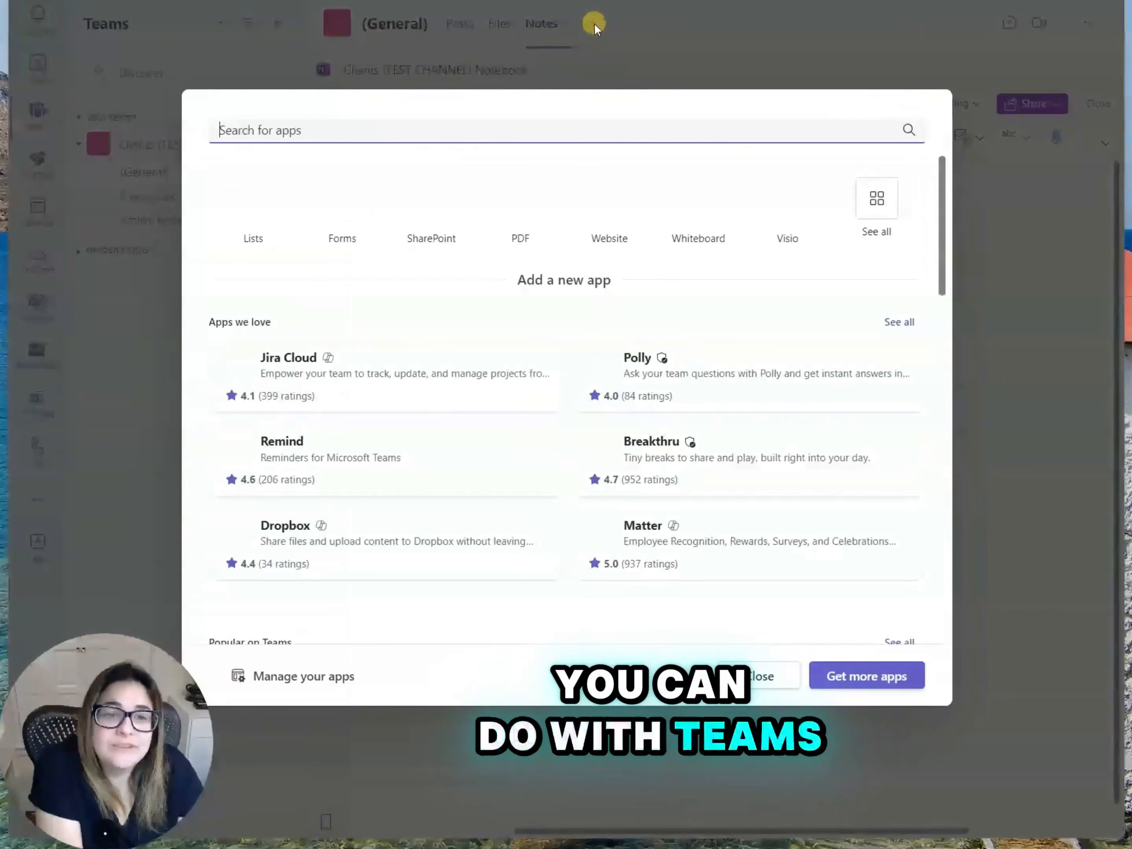
left_click(582, 131)
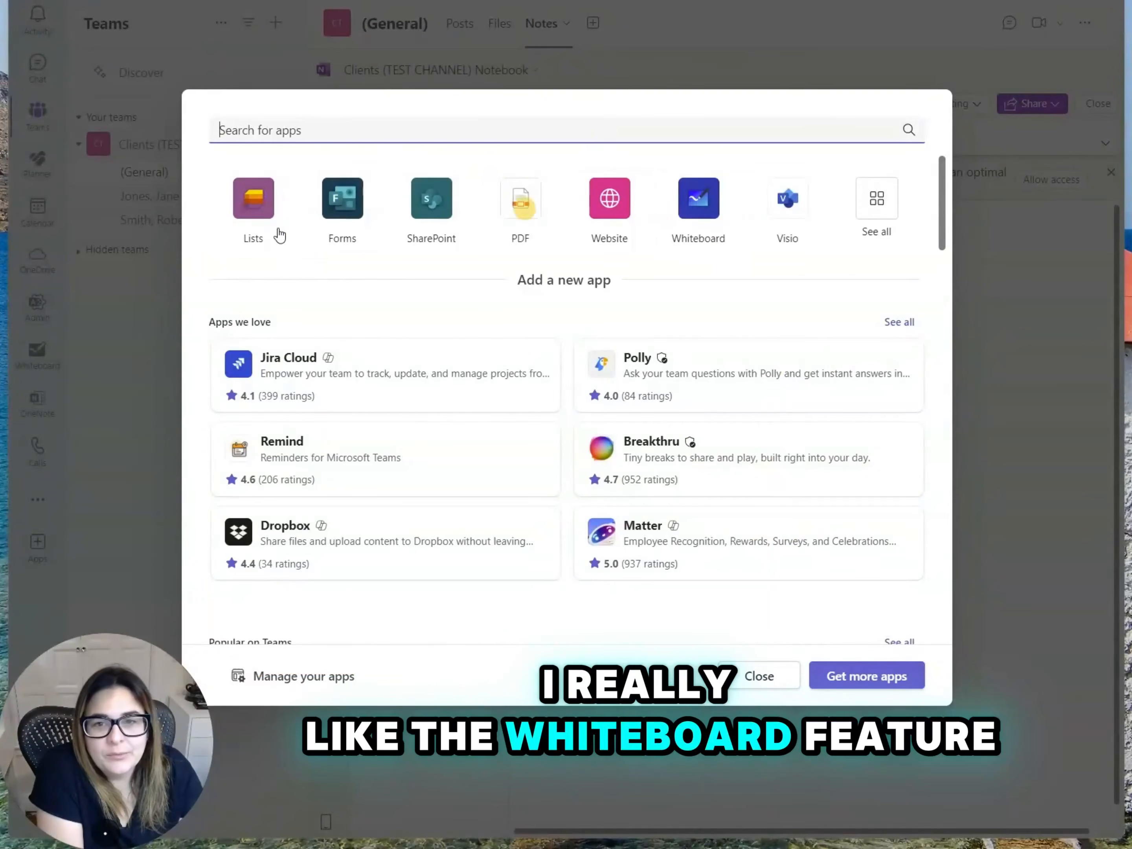
left_click(255, 212)
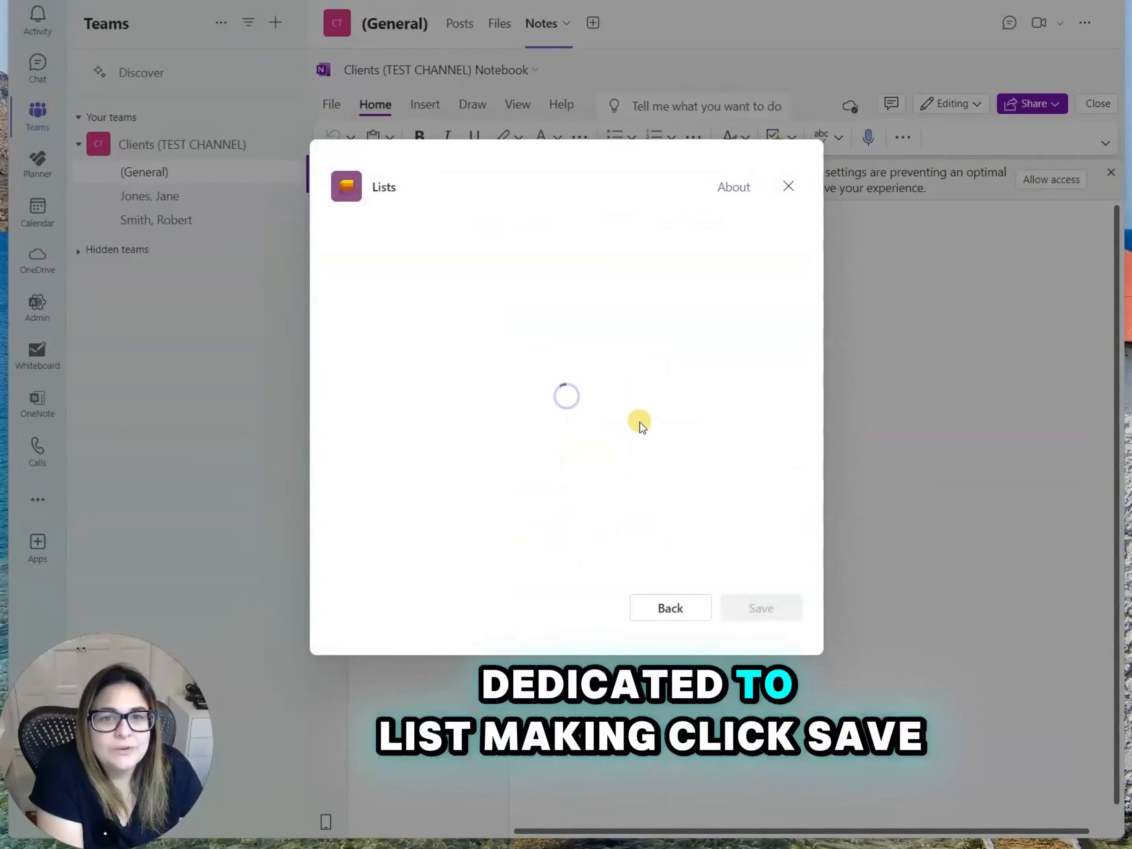
left_click(760, 608)
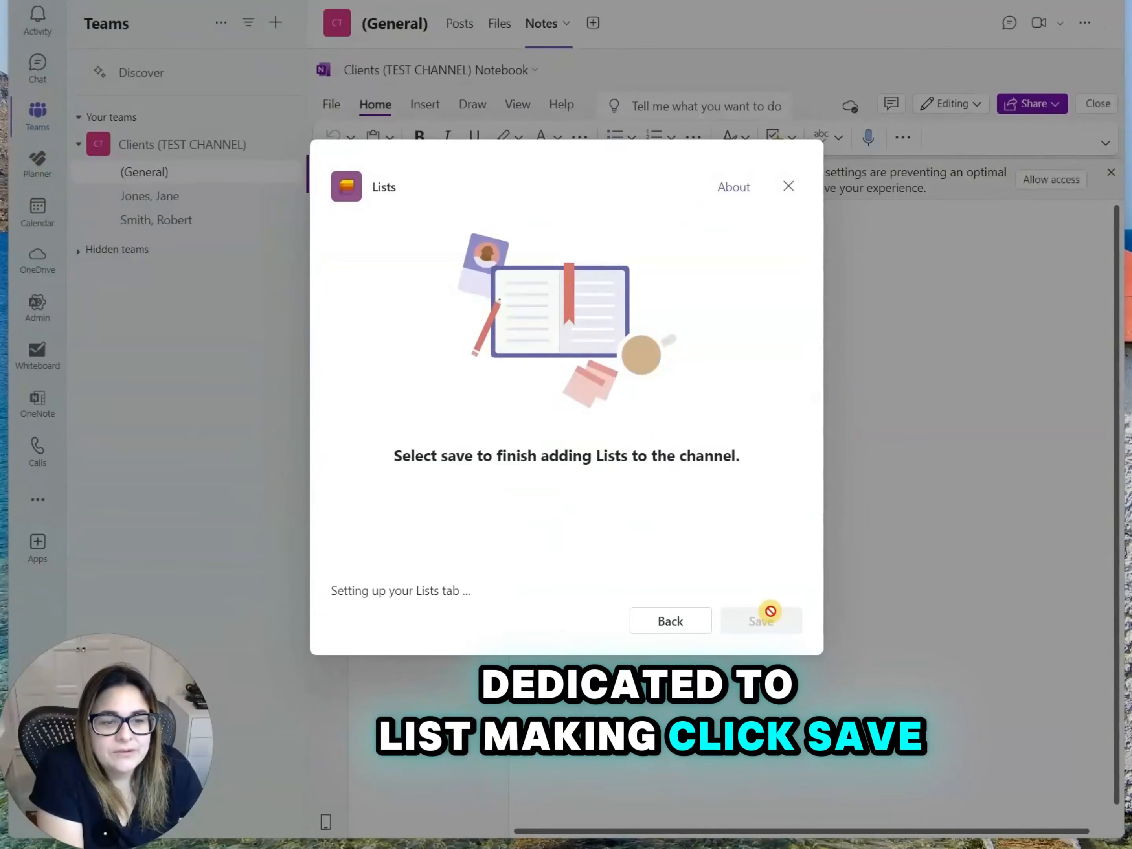
Add the Channel calendar app to the (General) channel with the tab name Client Calendar.
left_click(628, 25)
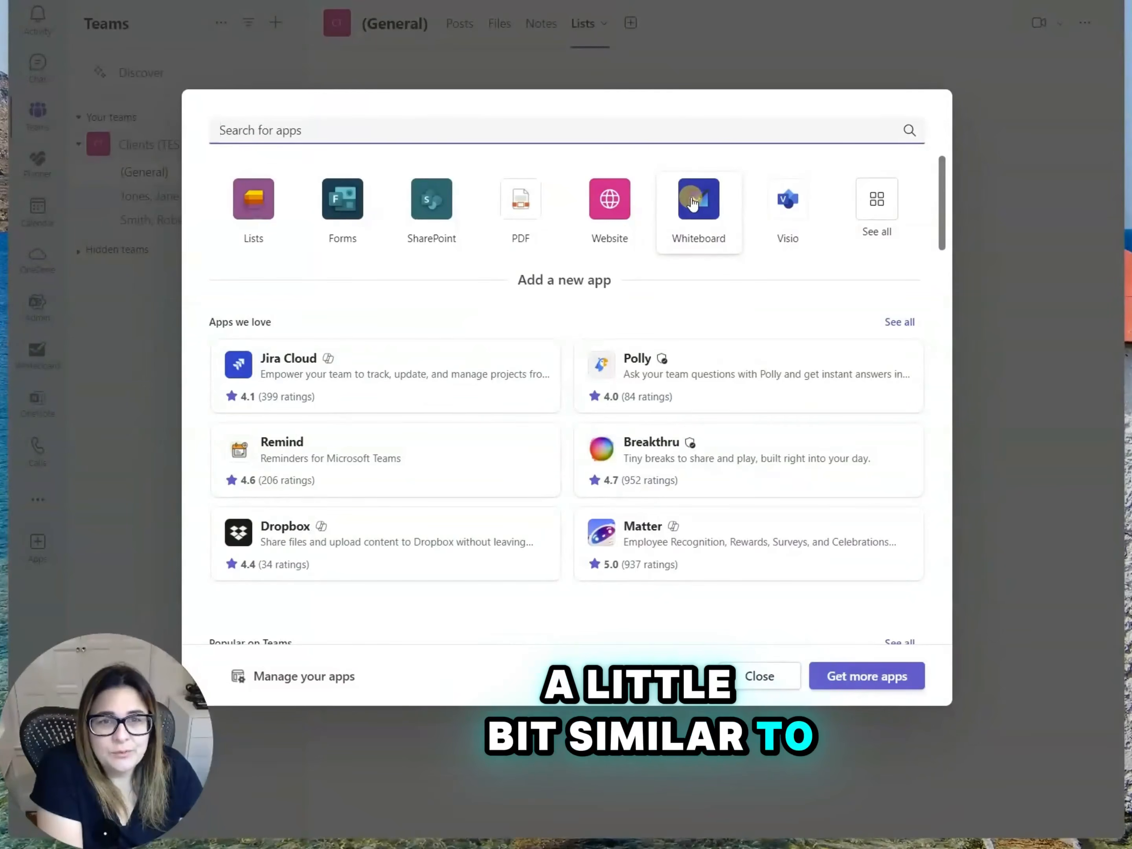
scroll(698, 215, "down", 6)
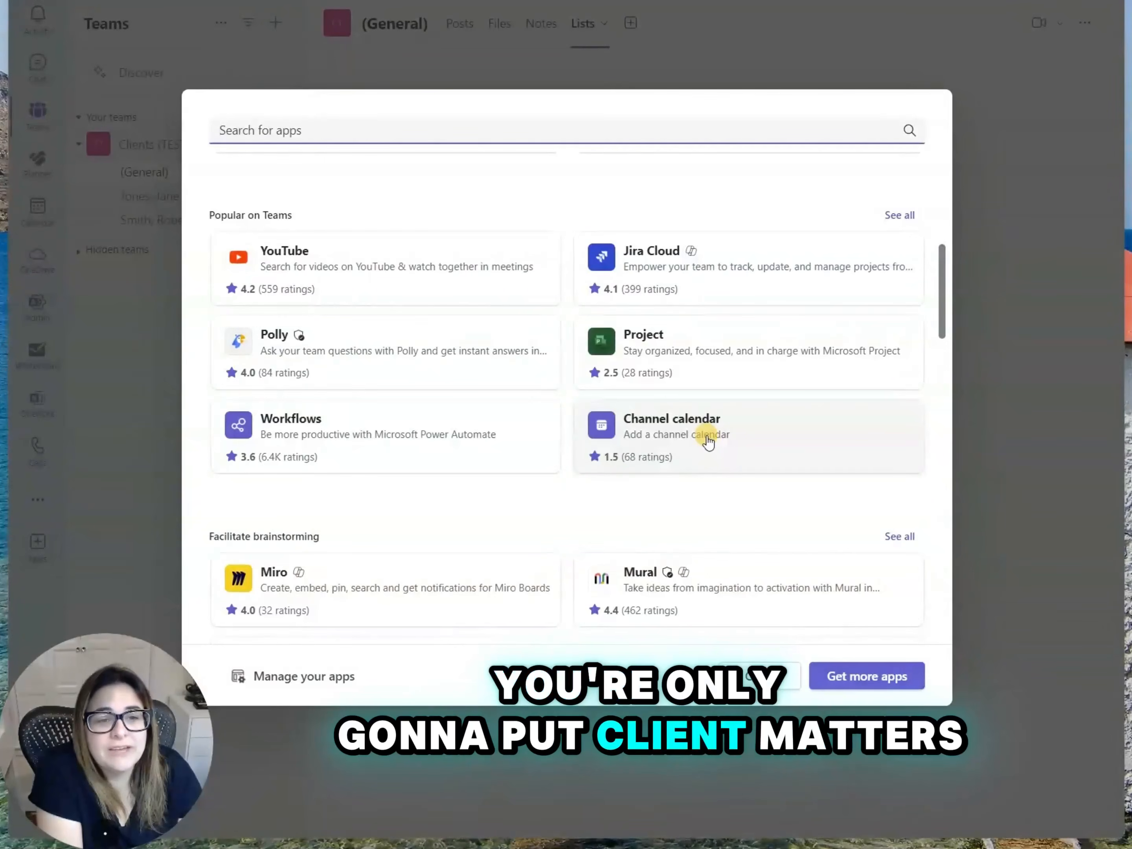
left_click(708, 441)
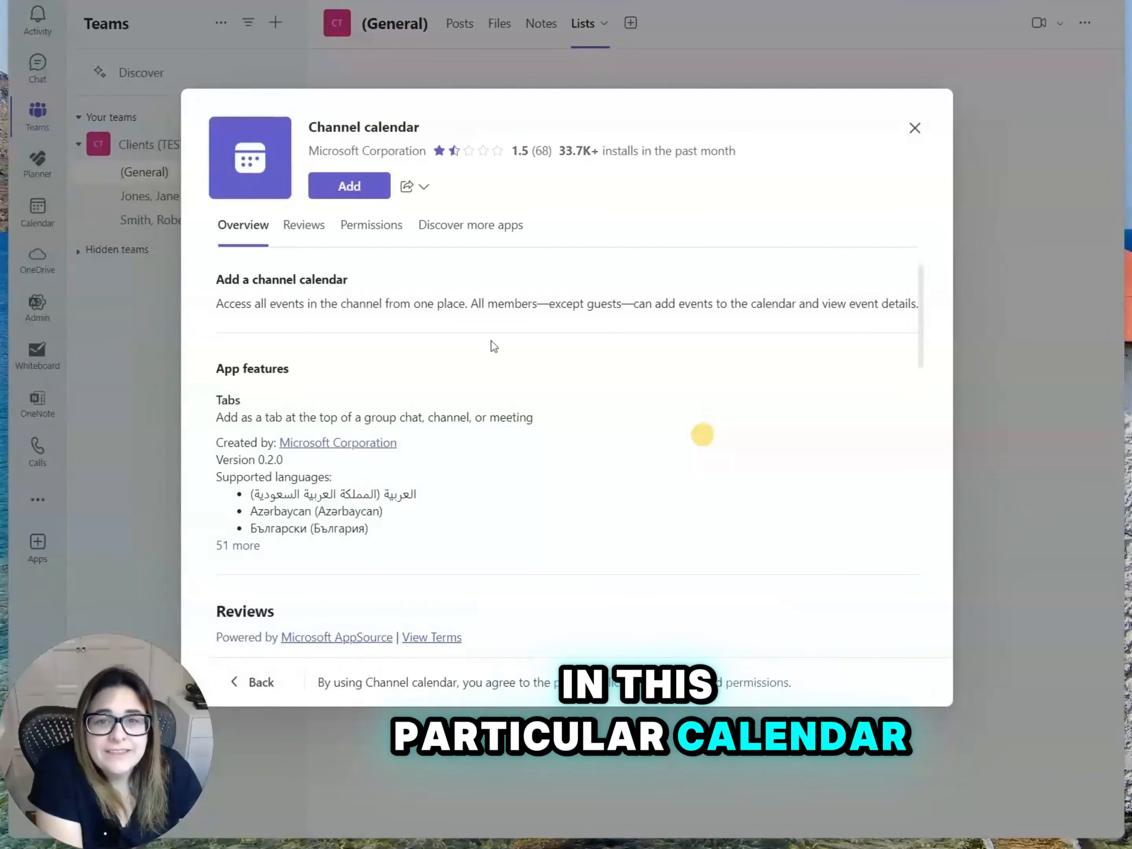
left_click(374, 188)
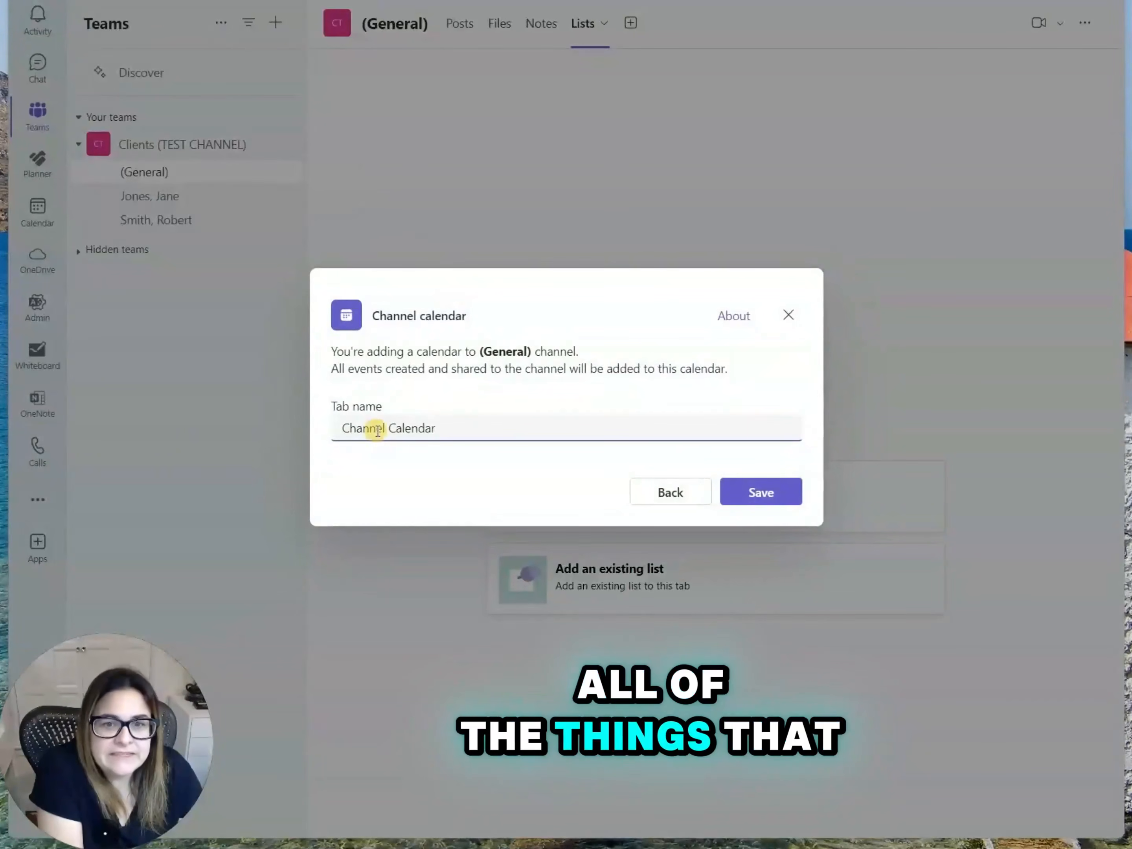
type("Client")
left_click(774, 491)
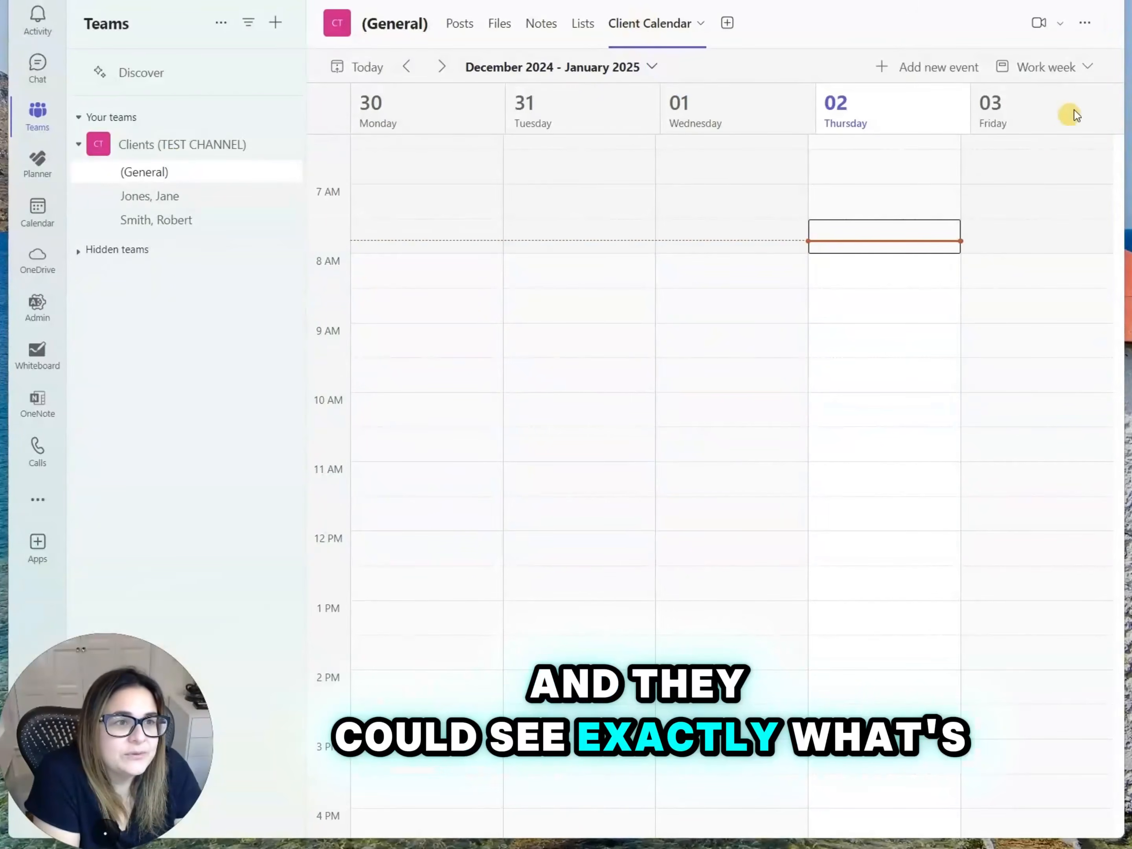
Try the Week and Day views of the Client Calendar and leave it set to Week.
left_click(1084, 66)
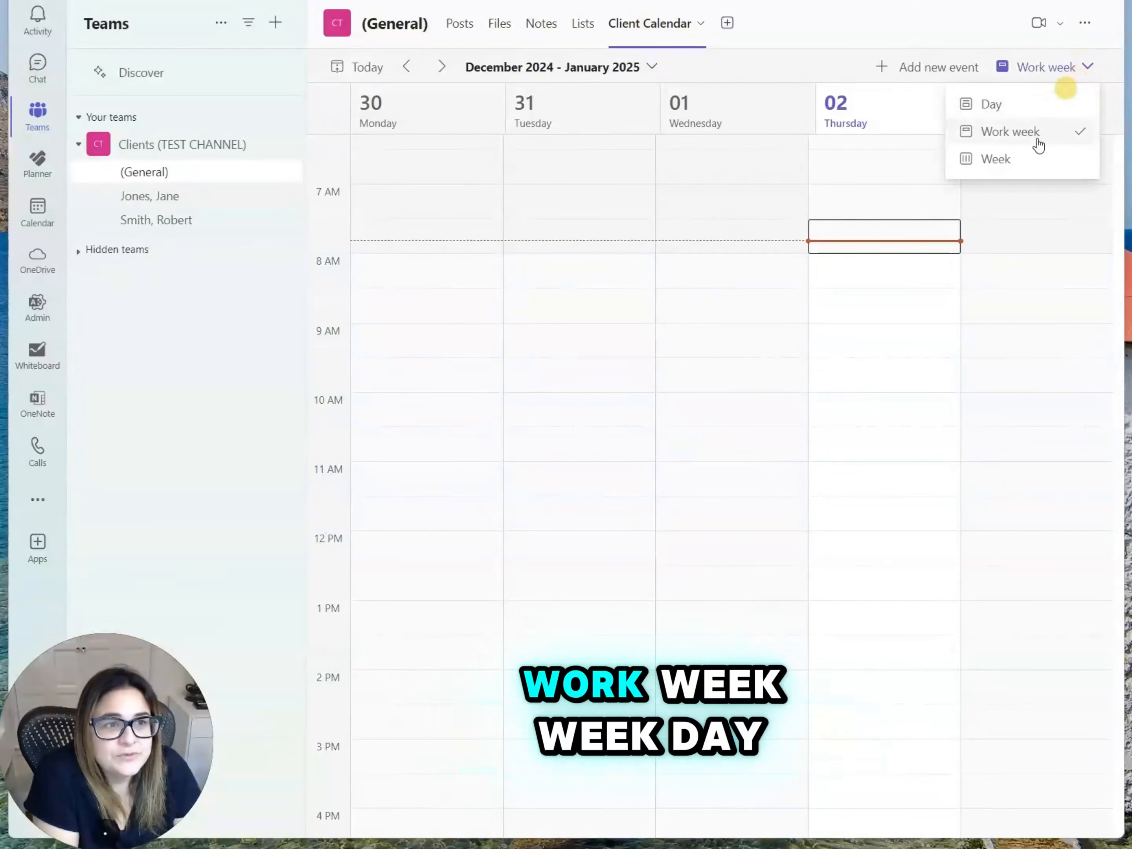
left_click(1024, 158)
left_click(1050, 69)
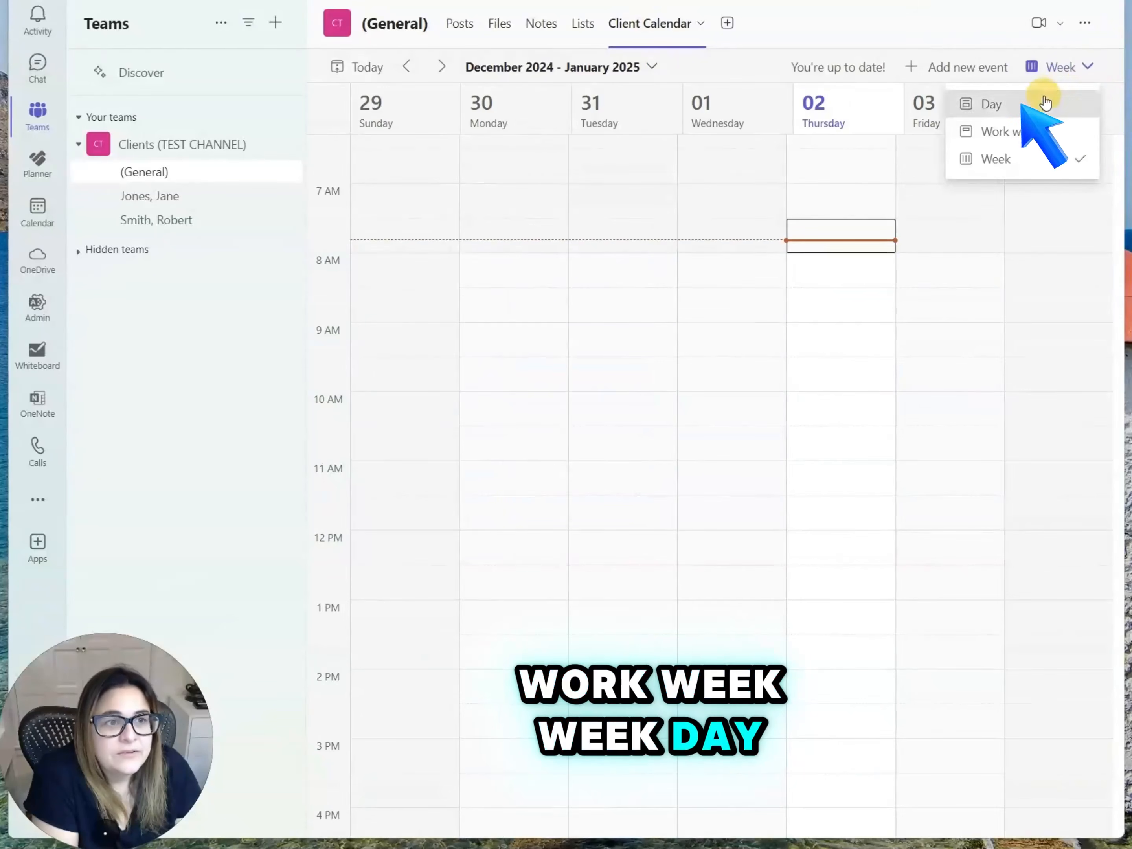
left_click(1045, 103)
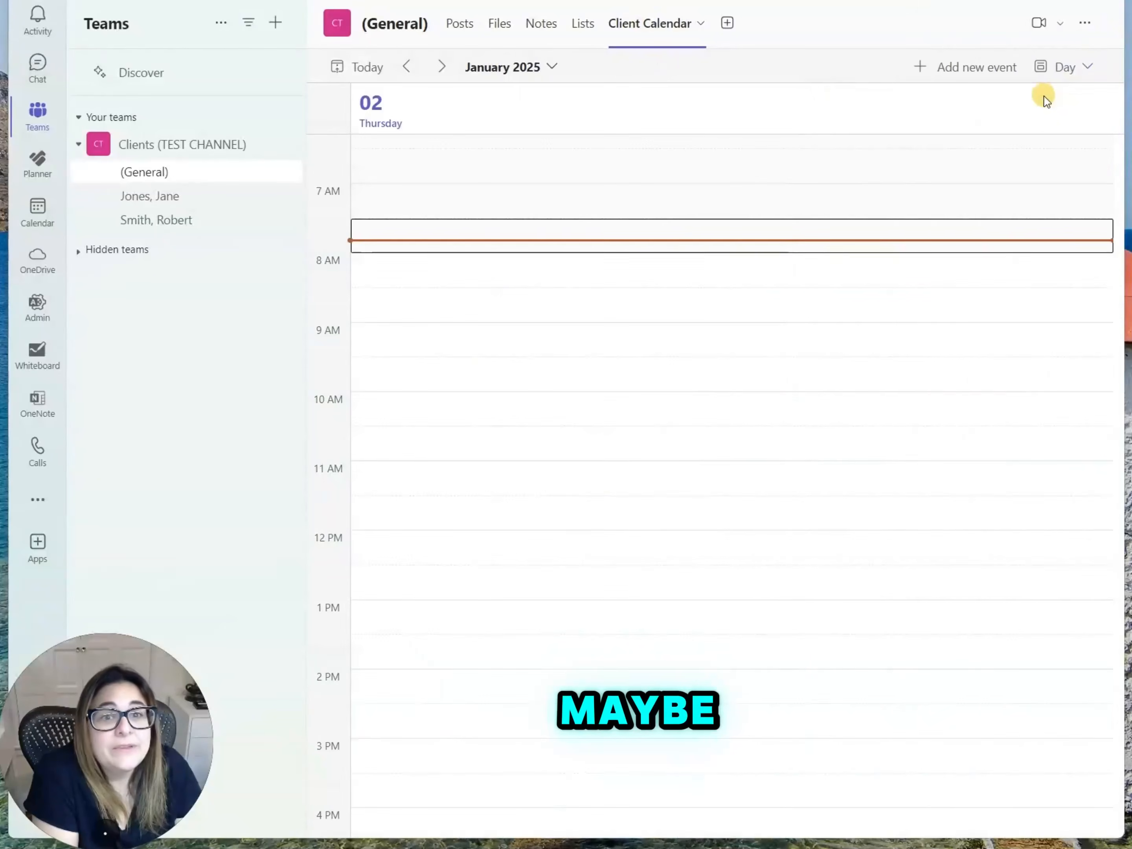
left_click(1067, 74)
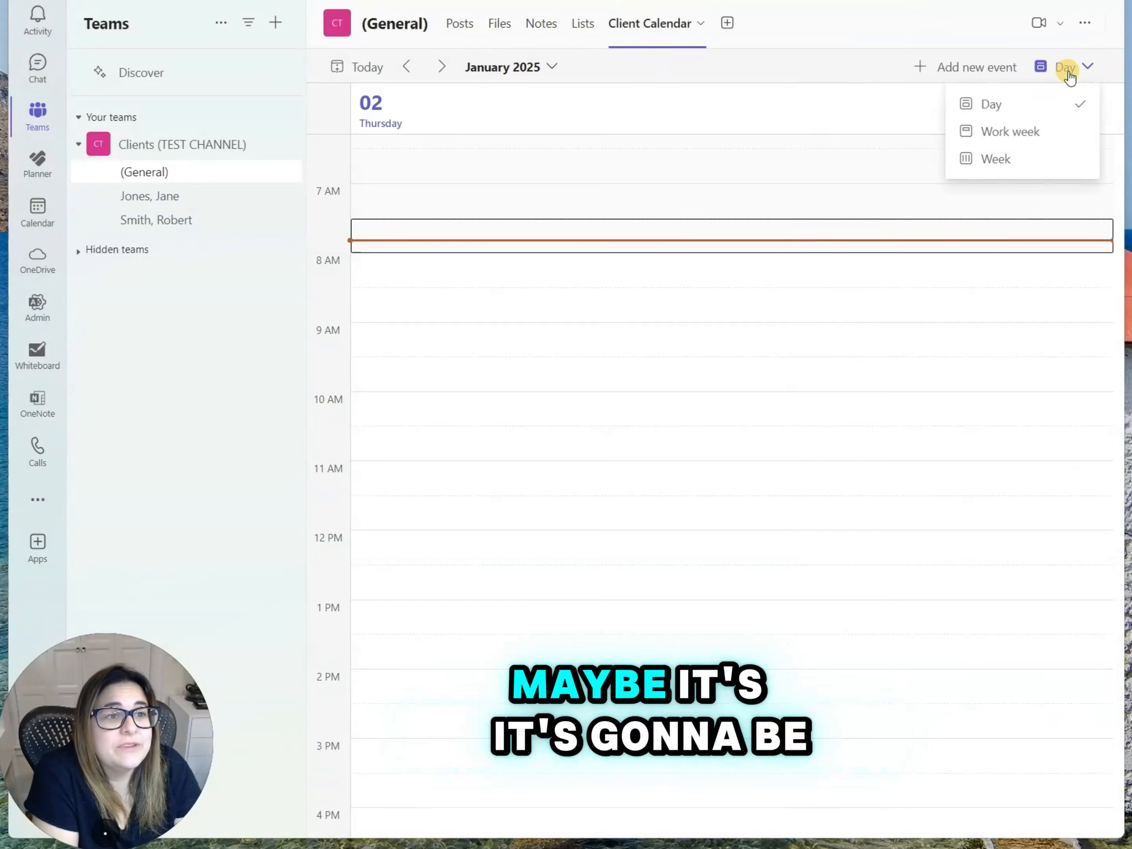
left_click(1041, 159)
scroll(785, 172, "down", 5)
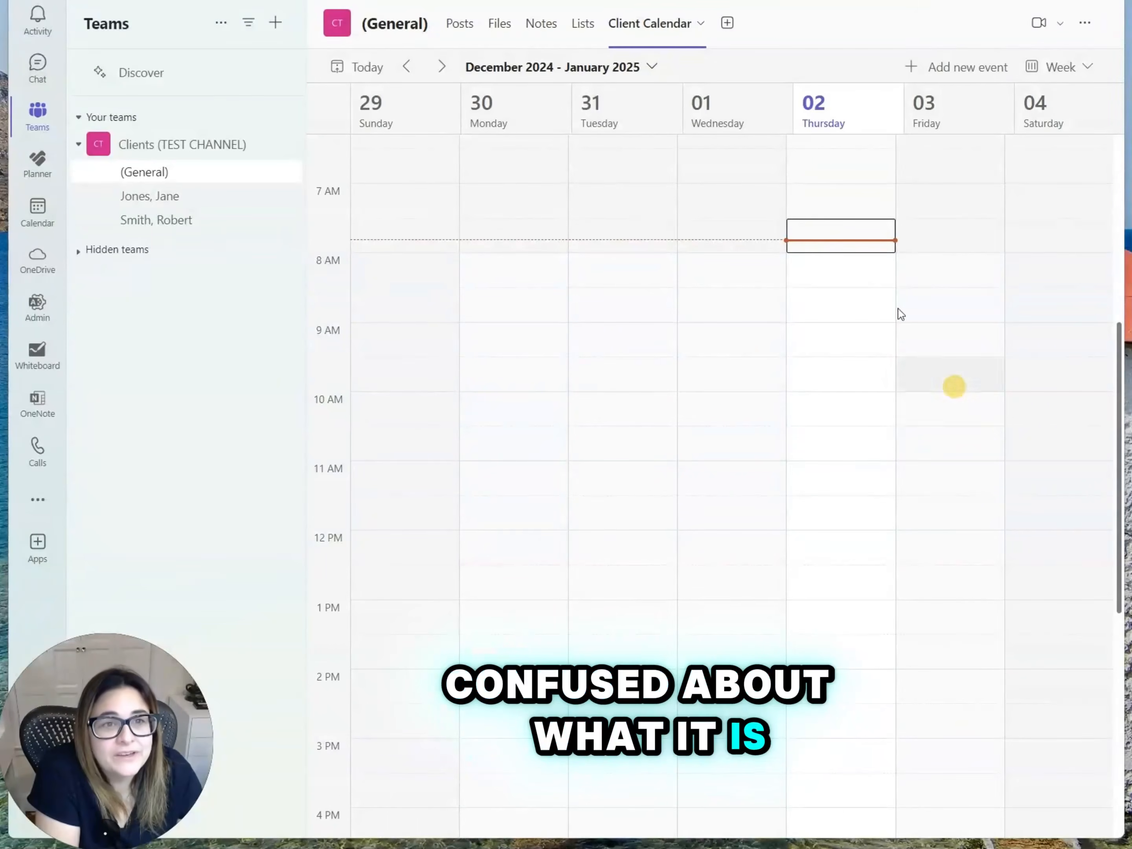
Rename the Client Calendar tab as Staff Task Calendar.
left_click(700, 23)
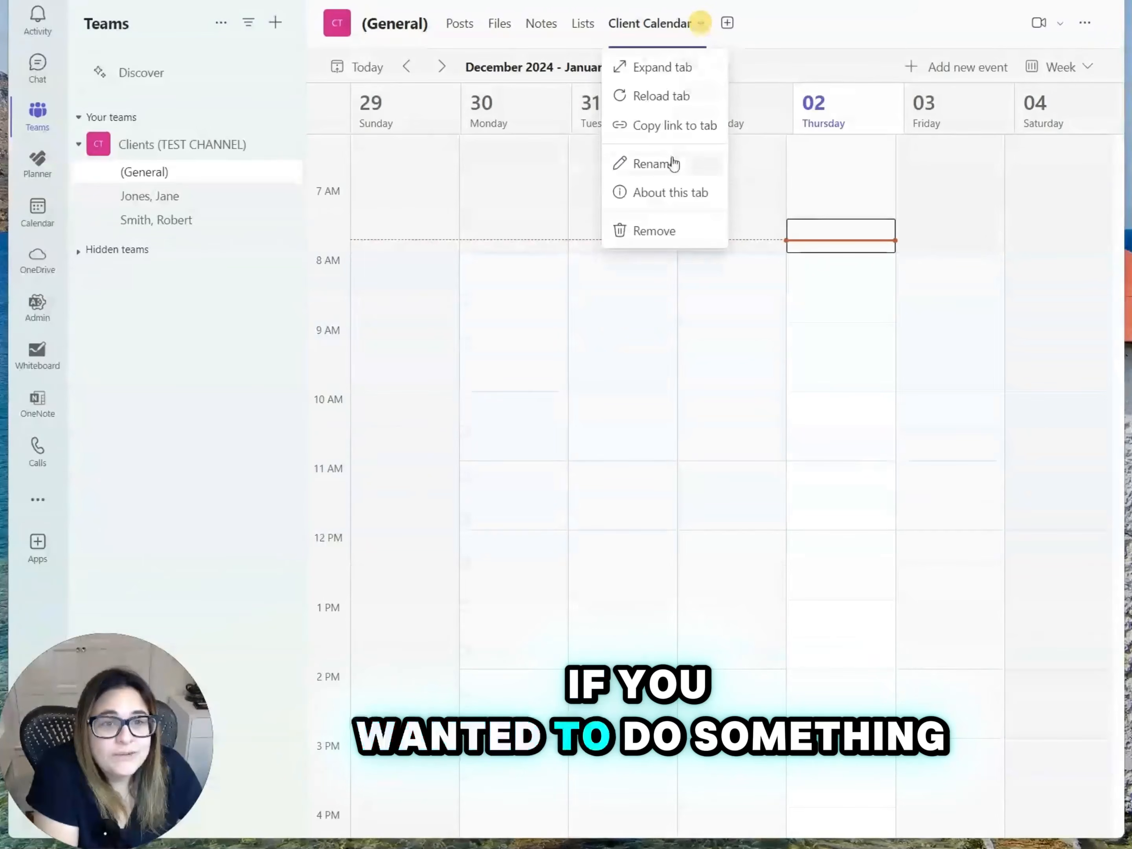
left_click(651, 163)
double_click(357, 418)
type("Staff Task Calendar")
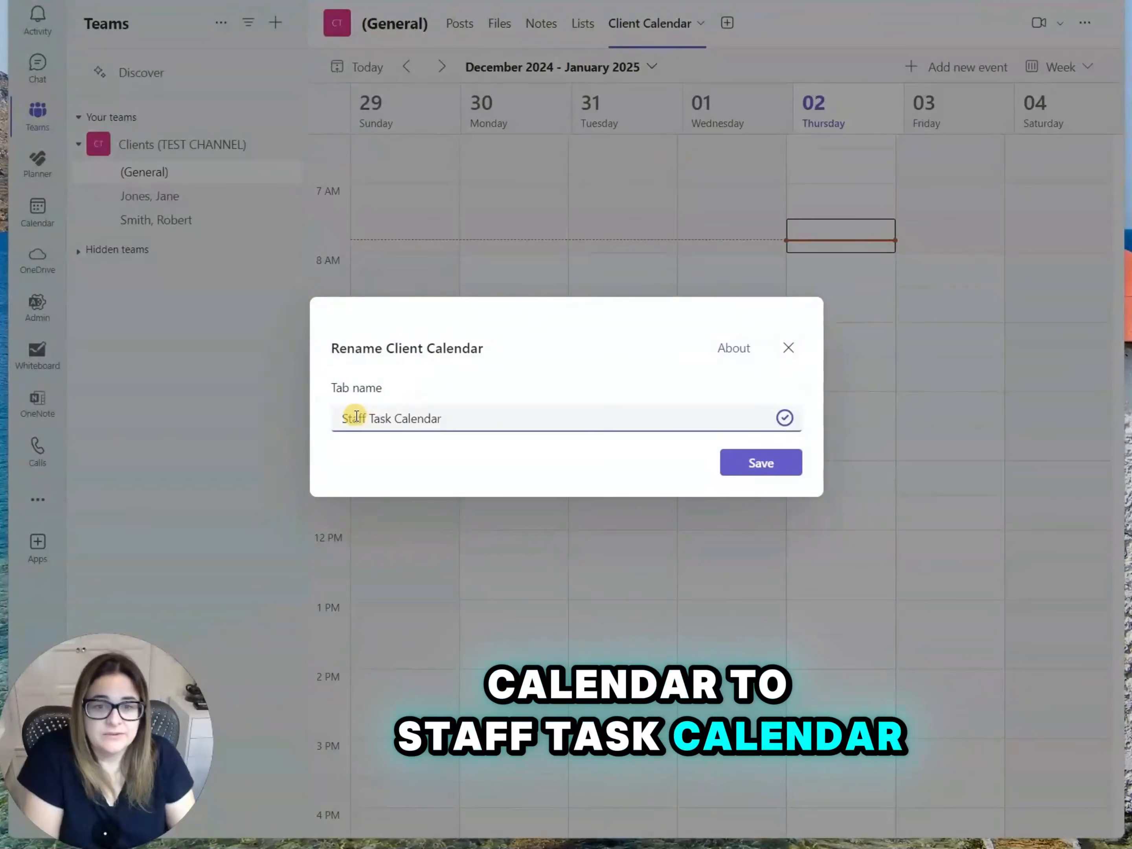
left_click(747, 457)
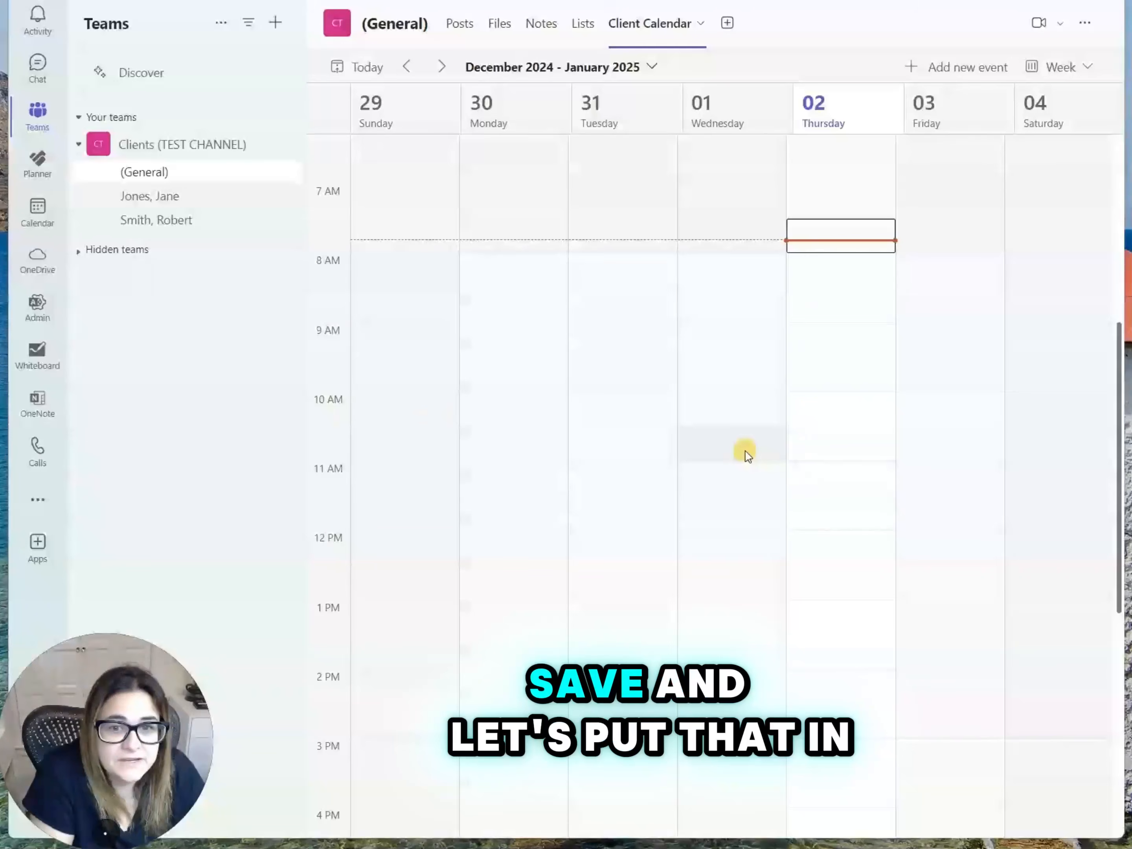
Start a meeting titled Client Updates on Friday 1/3/2025, running from 10:00 AM to 12:00 PM.
left_click(918, 405)
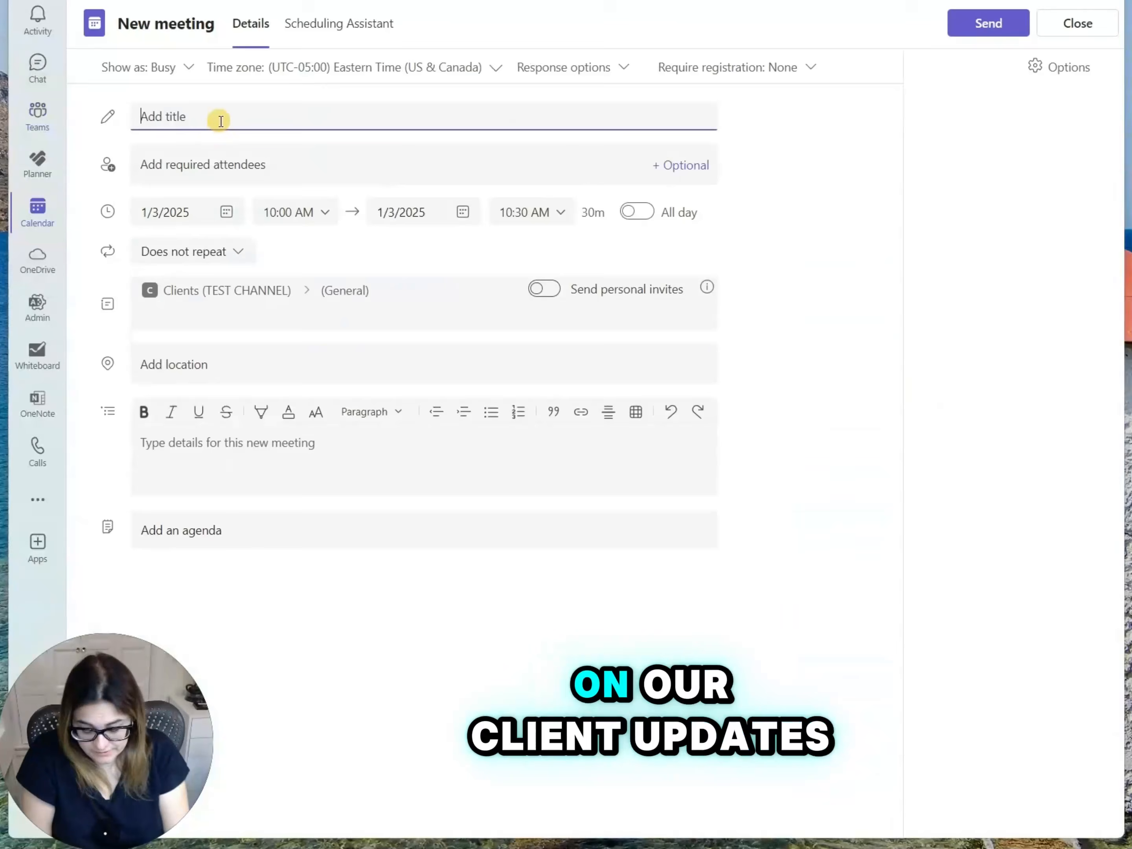
type("Client Updates")
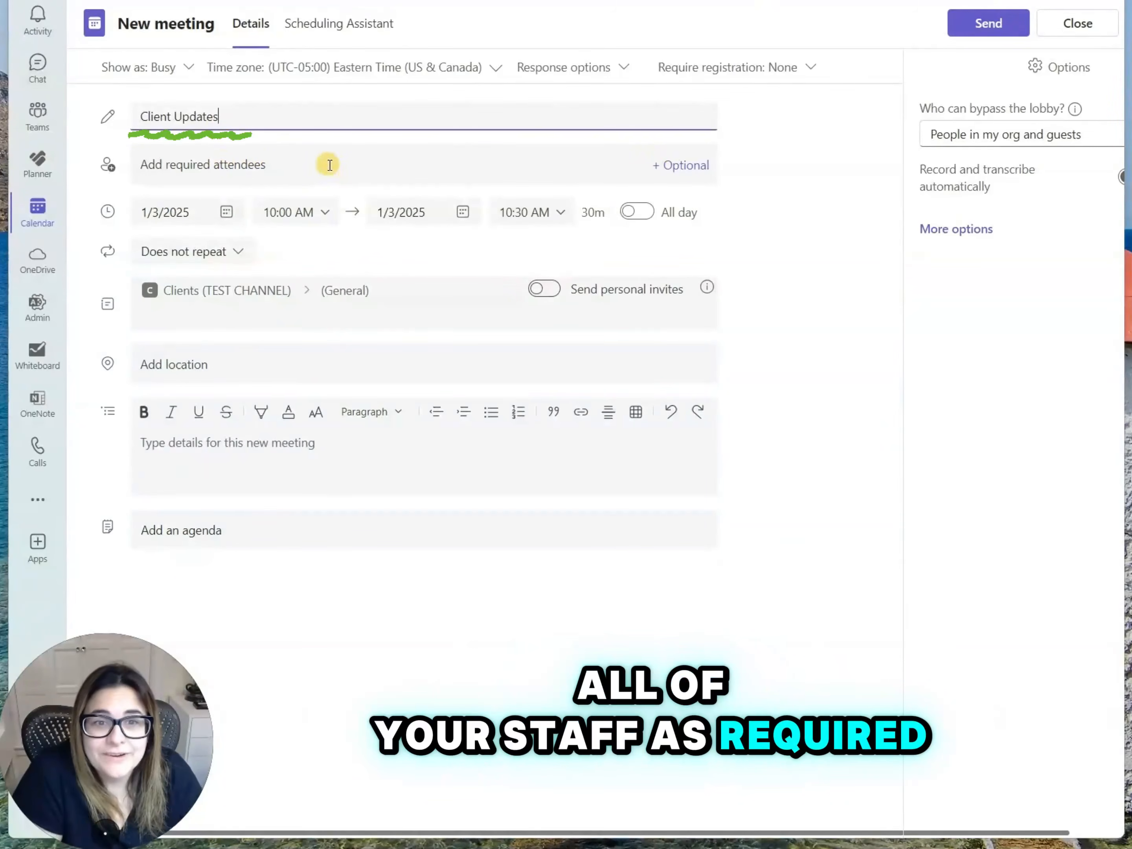
left_click(559, 212)
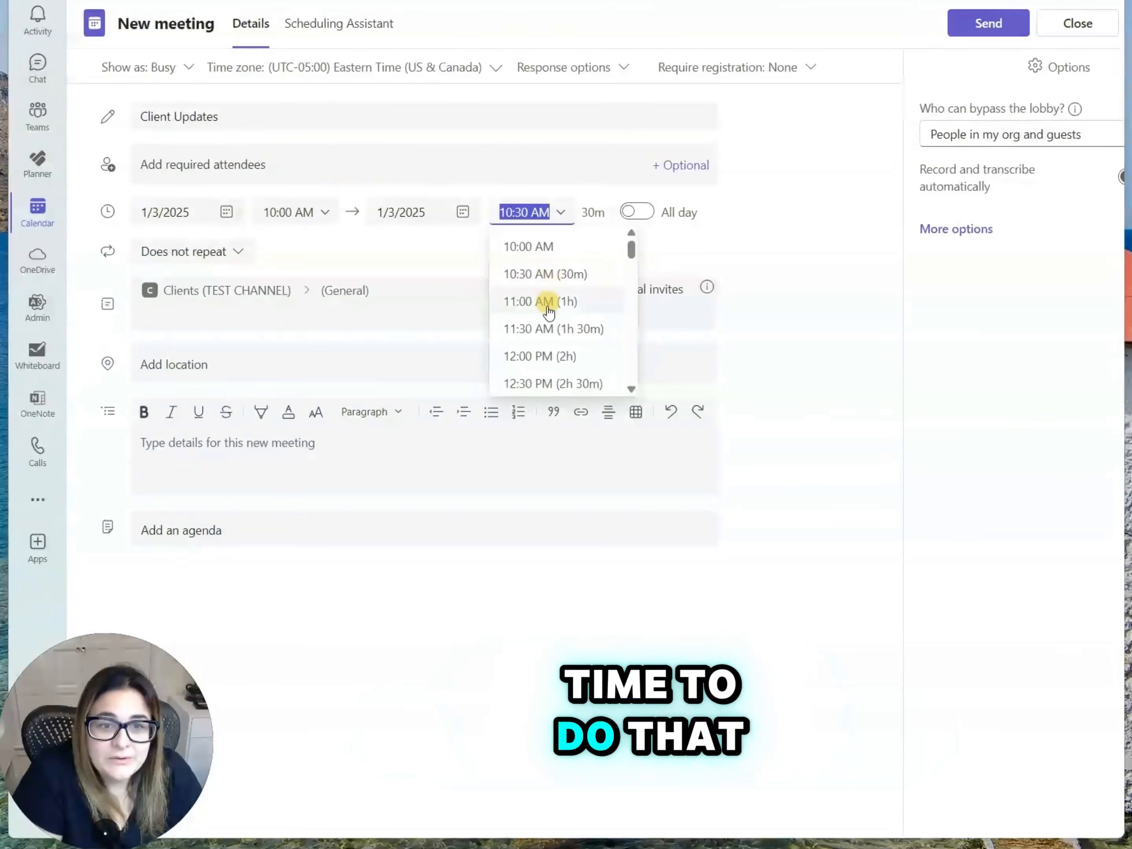
left_click(538, 356)
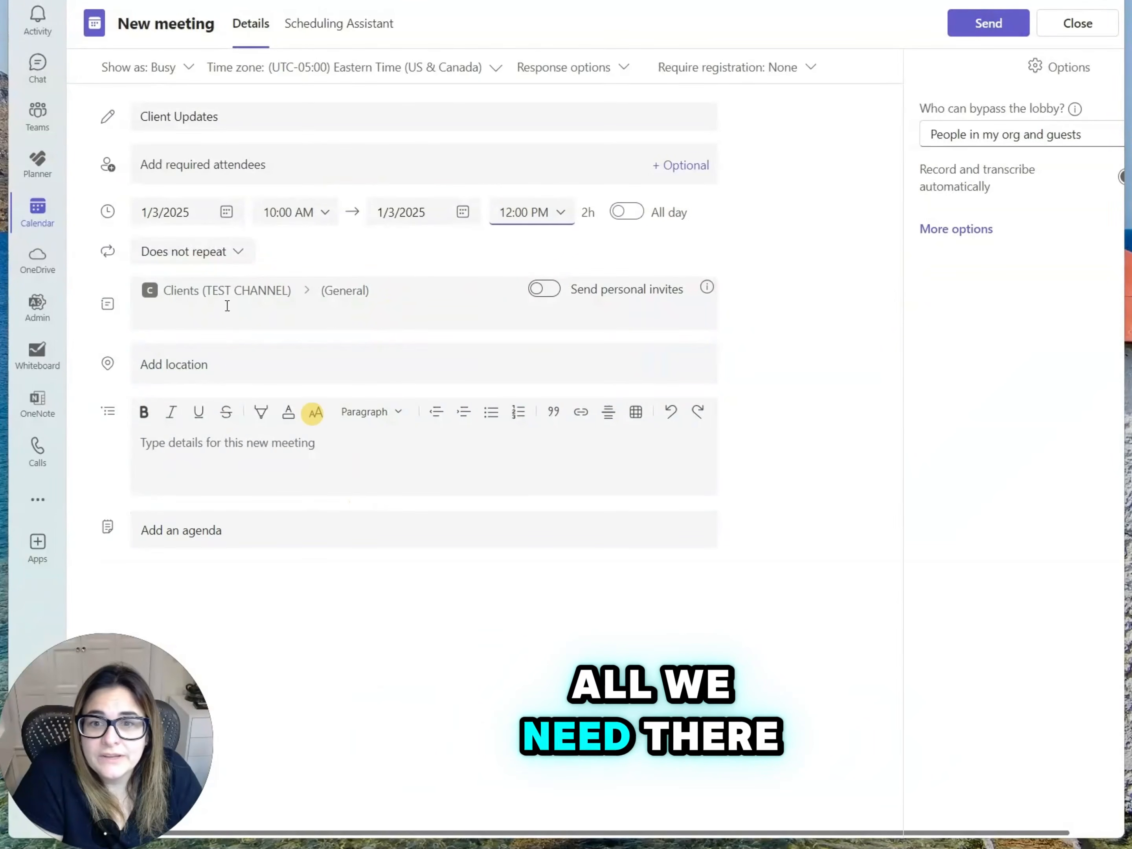
Make the Client Updates meeting repeat weekly on Friday from 1/3/2025 with no end date and send it.
left_click(227, 254)
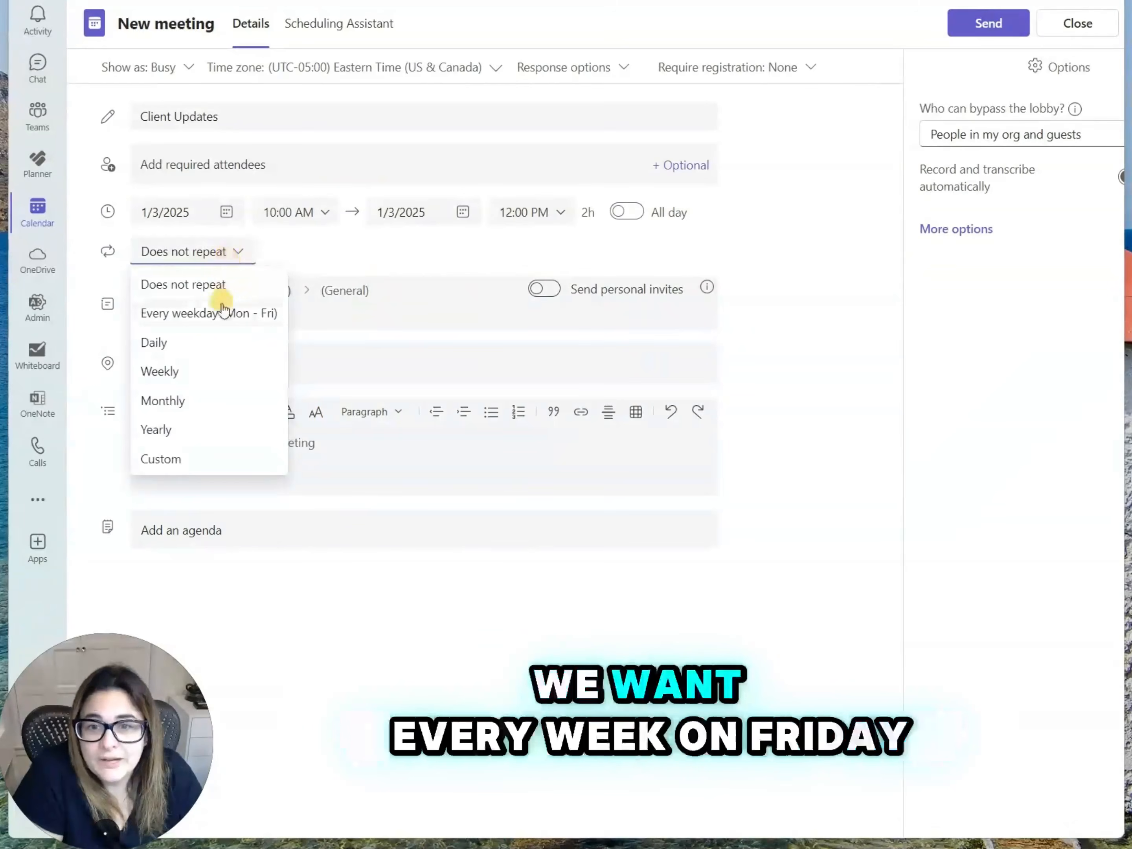
left_click(202, 372)
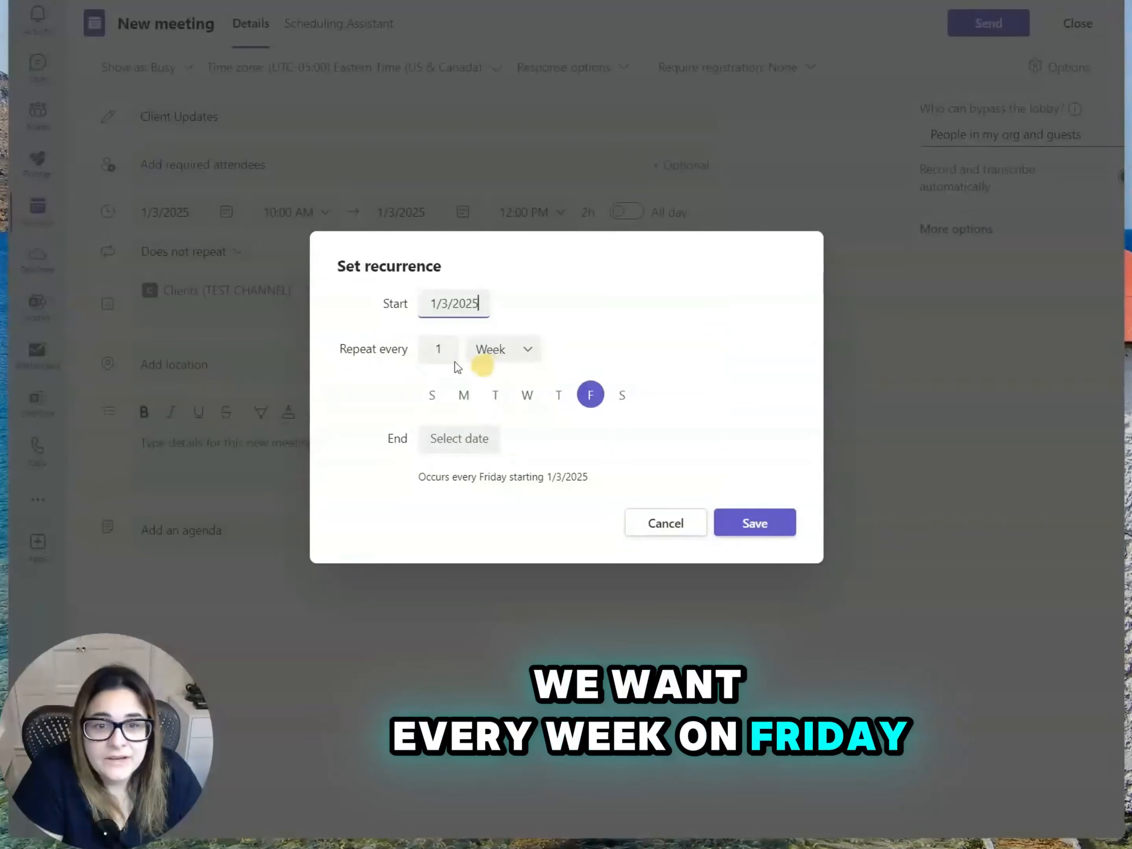
left_click(738, 525)
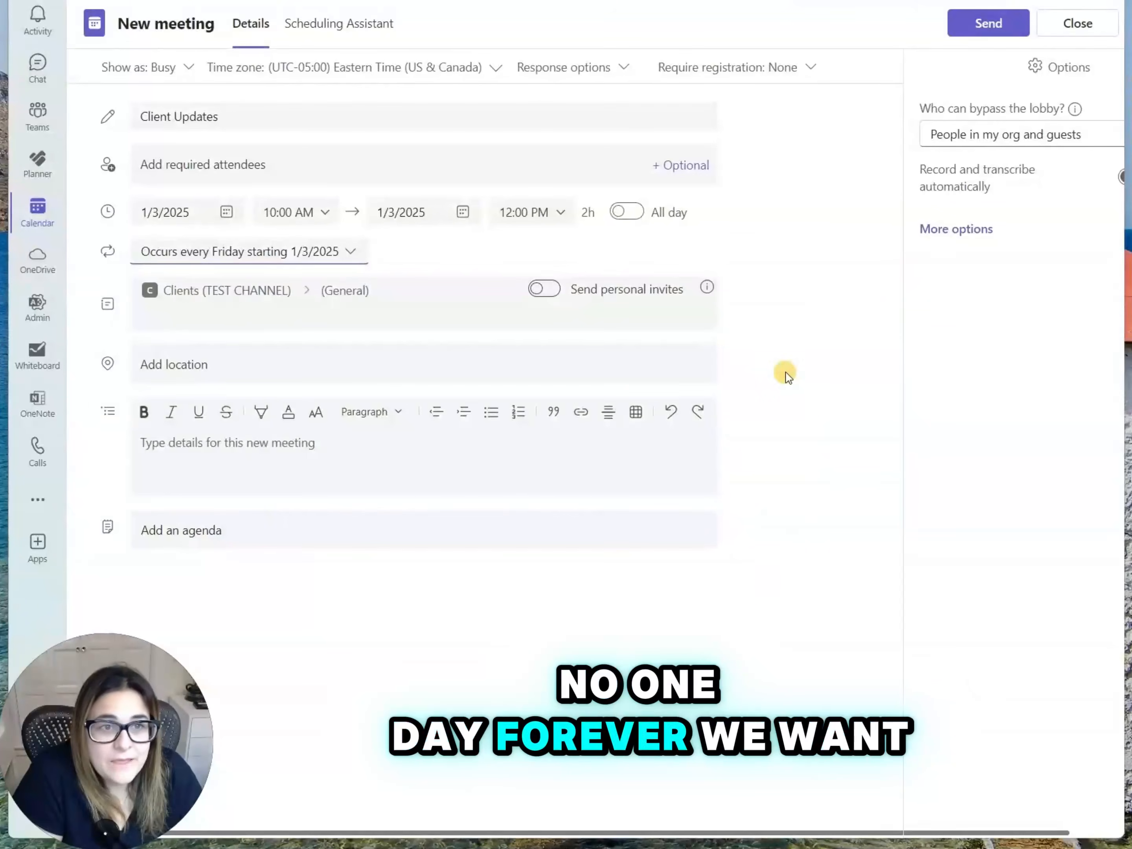
left_click(969, 32)
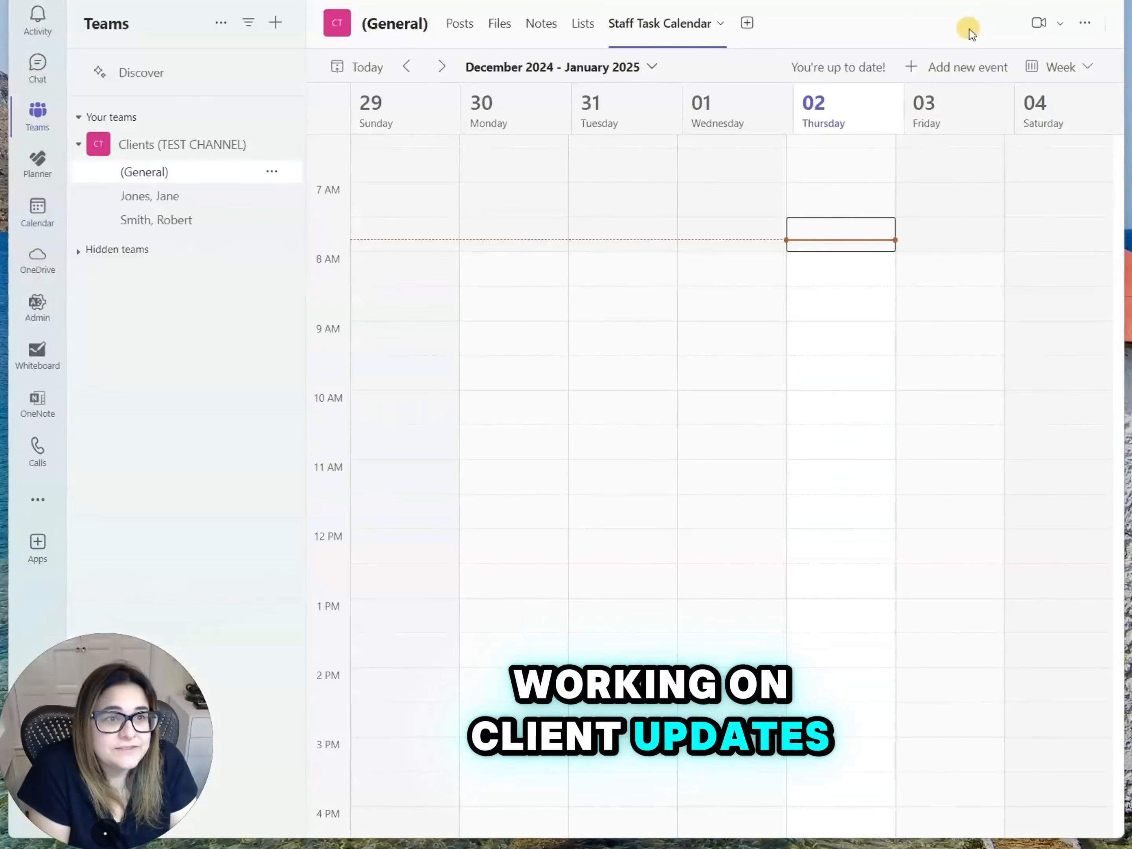
left_click(450, 71)
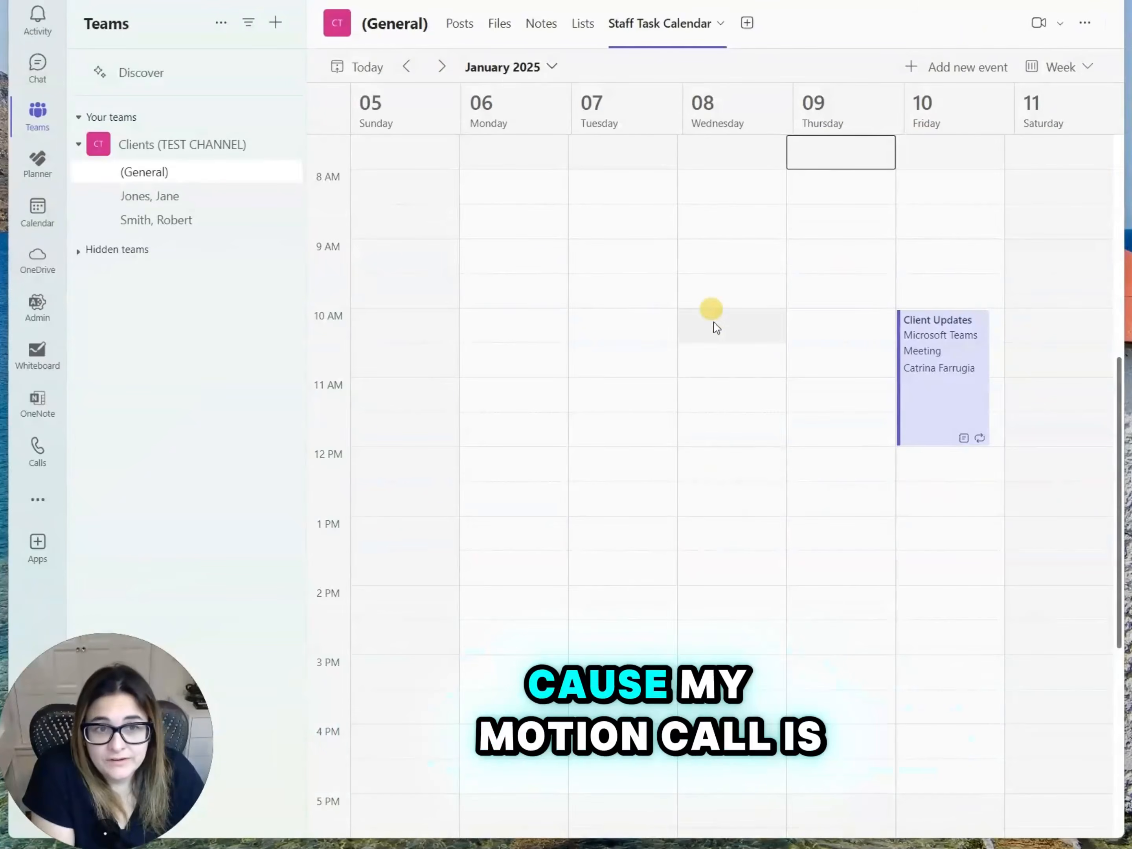
Schedule a channel meeting titled Pull files and notify clients on 1/7/2025 from 3:00 PM to 5:00 PM, repeating weekly on Tuesday, and send it.
left_click(596, 661)
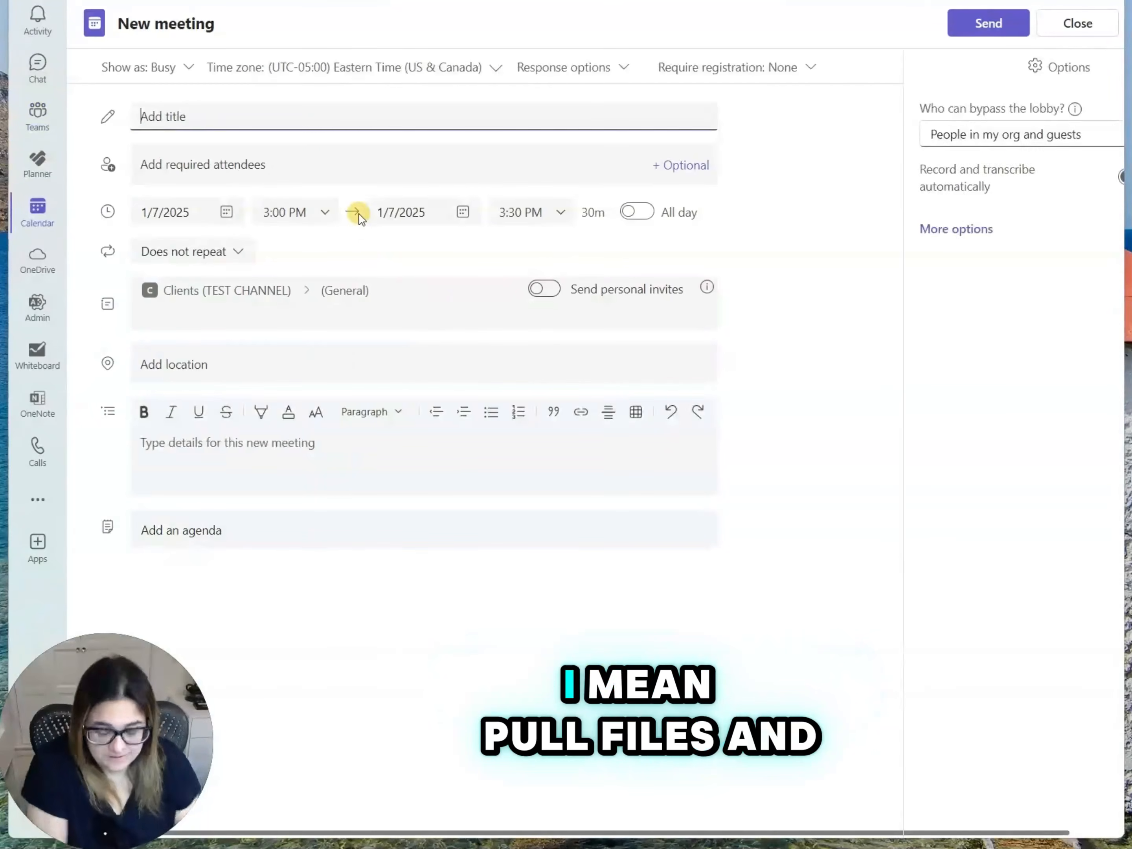
type("Pull files and notify clients")
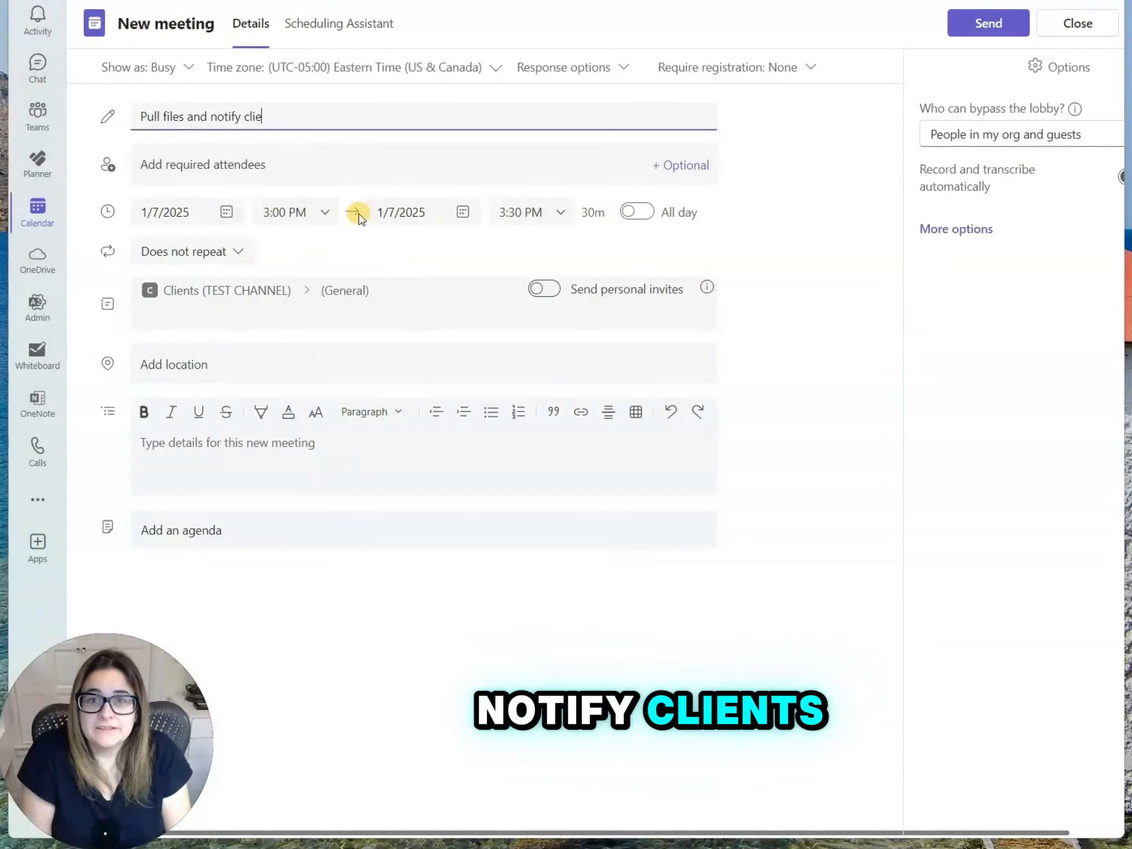
left_click(557, 212)
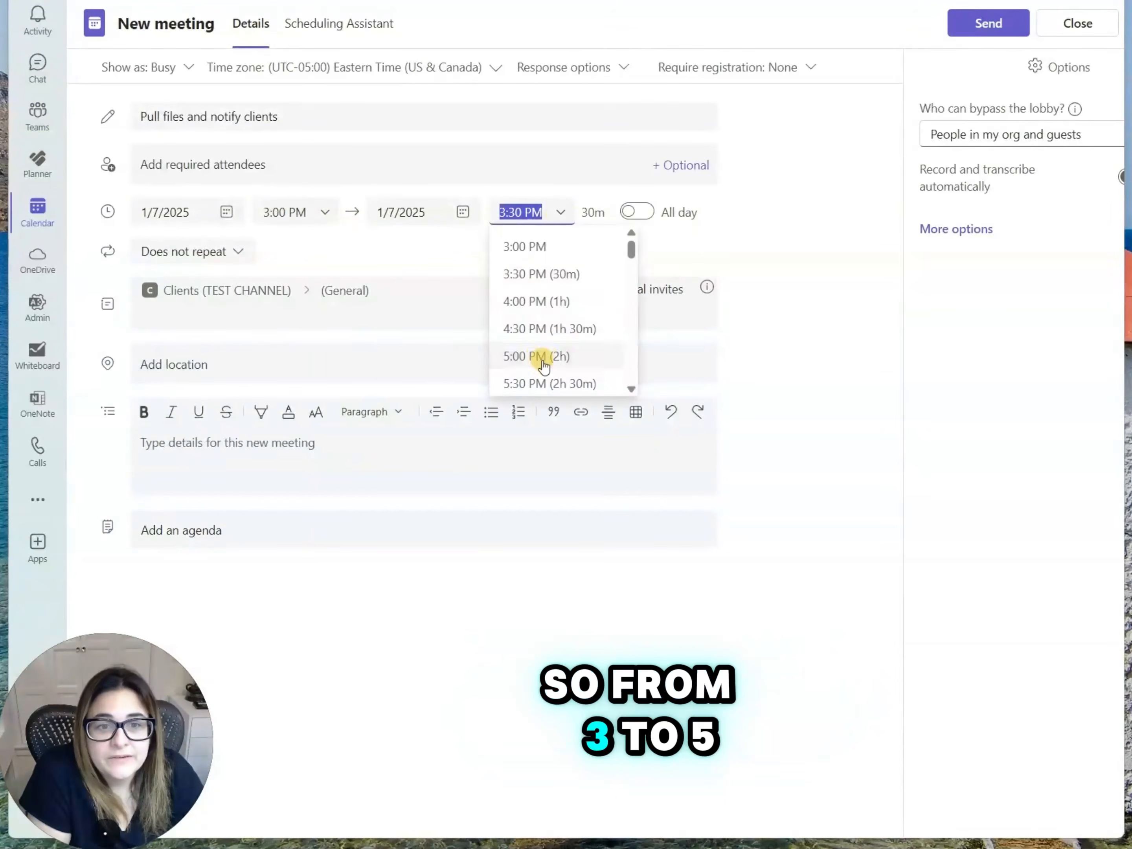
left_click(538, 357)
left_click(224, 268)
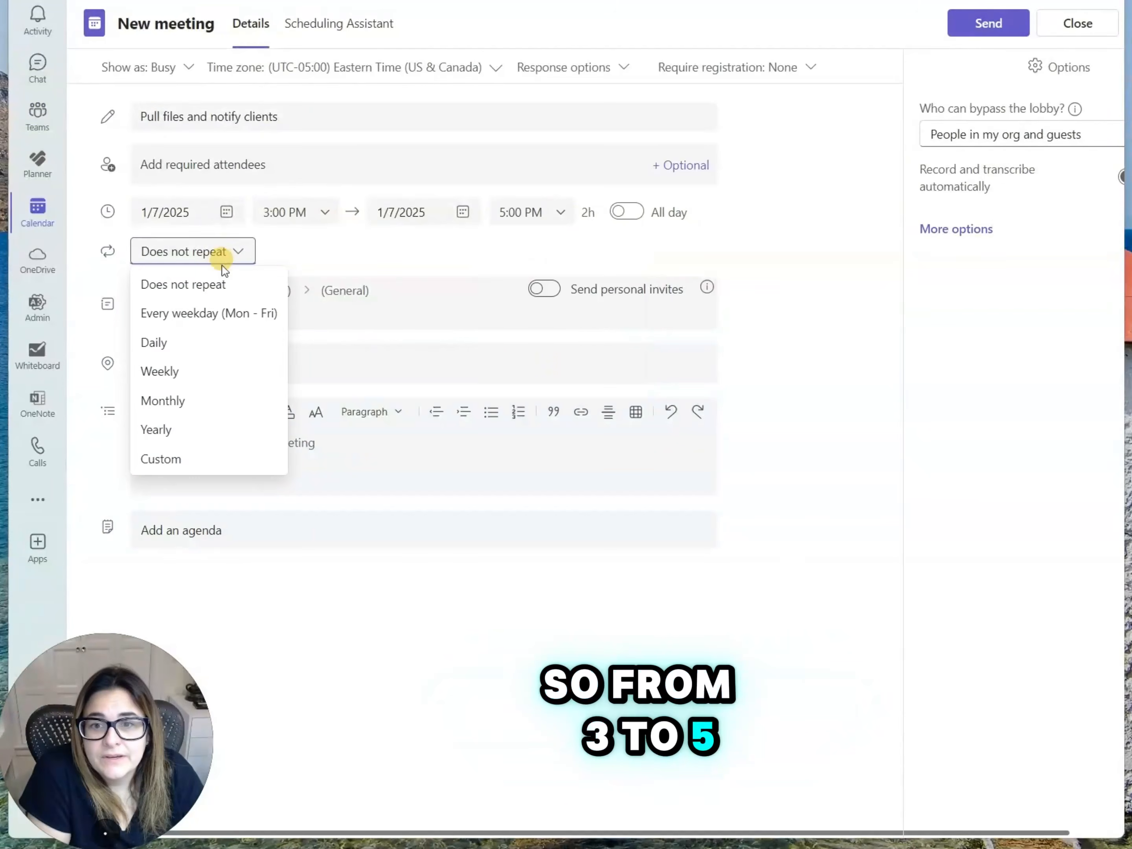
left_click(208, 372)
left_click(724, 524)
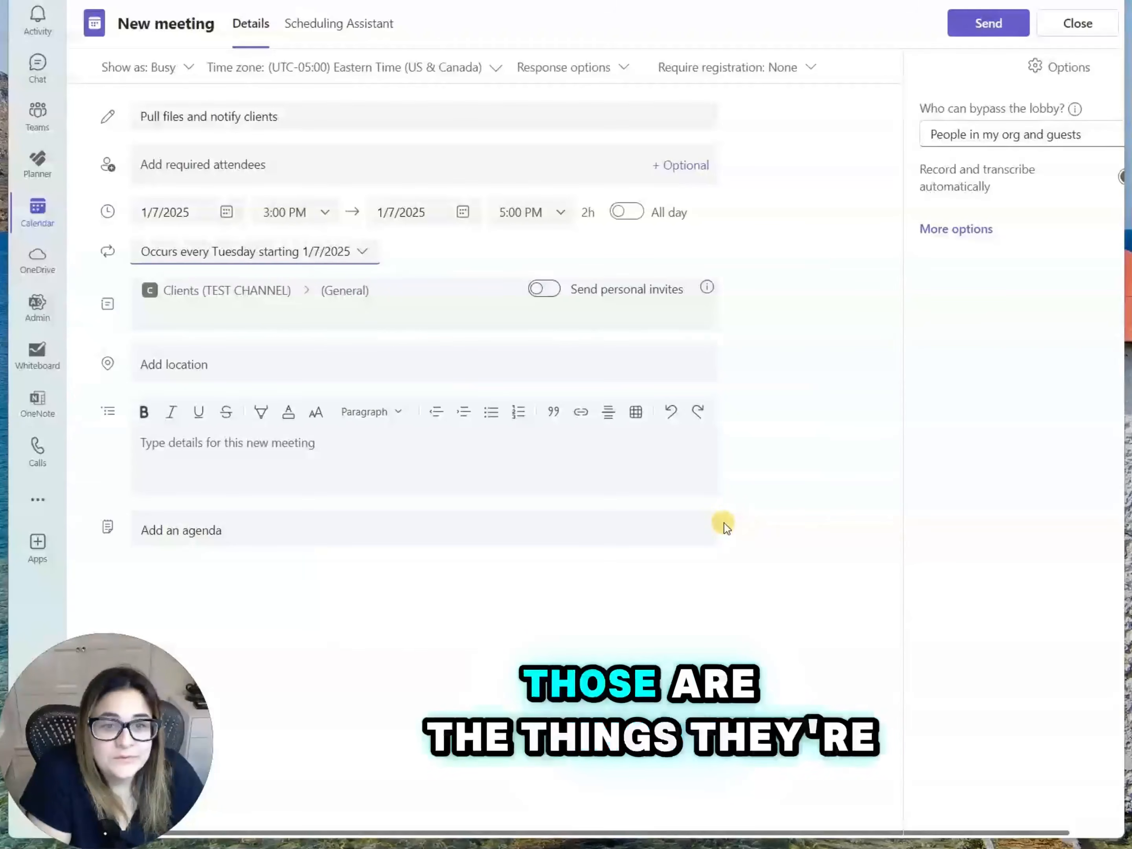
left_click(984, 30)
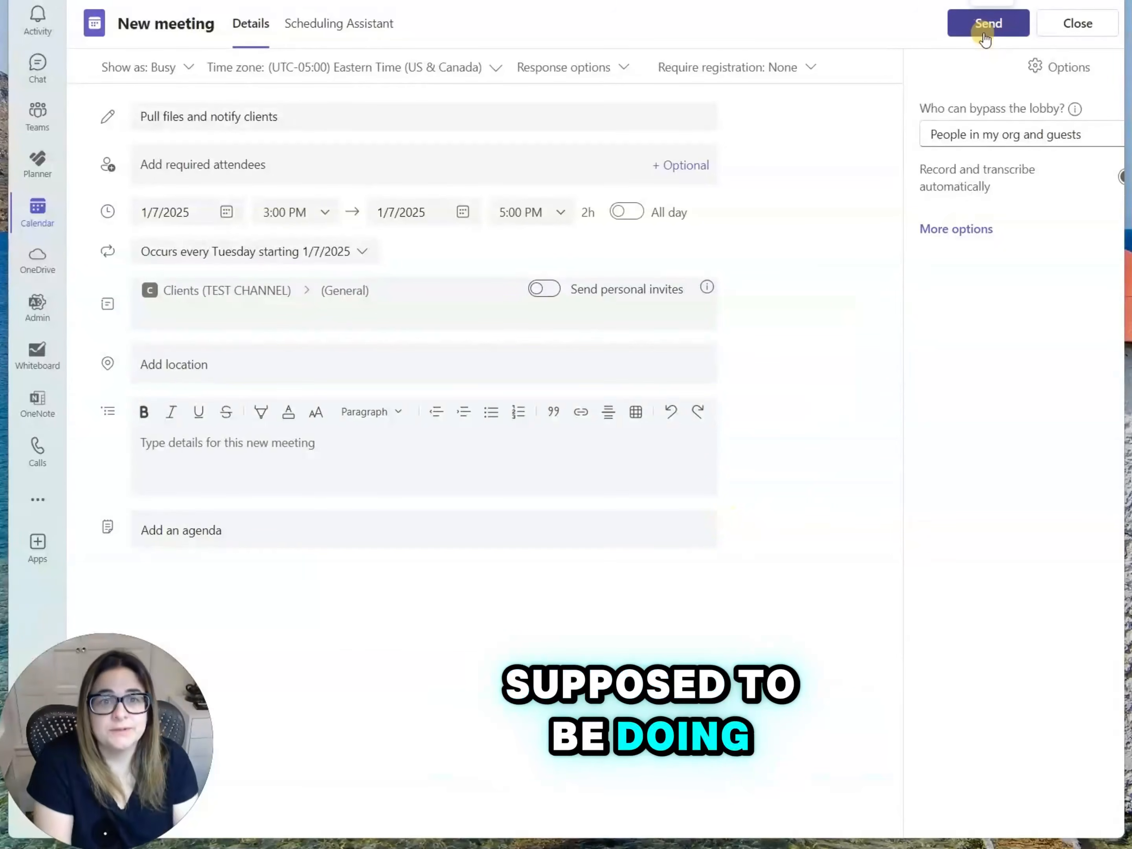
Browse the apps available as channel tabs, view the details of Microsoft Project, and close the app gallery.
scroll(889, 732, "down", 2)
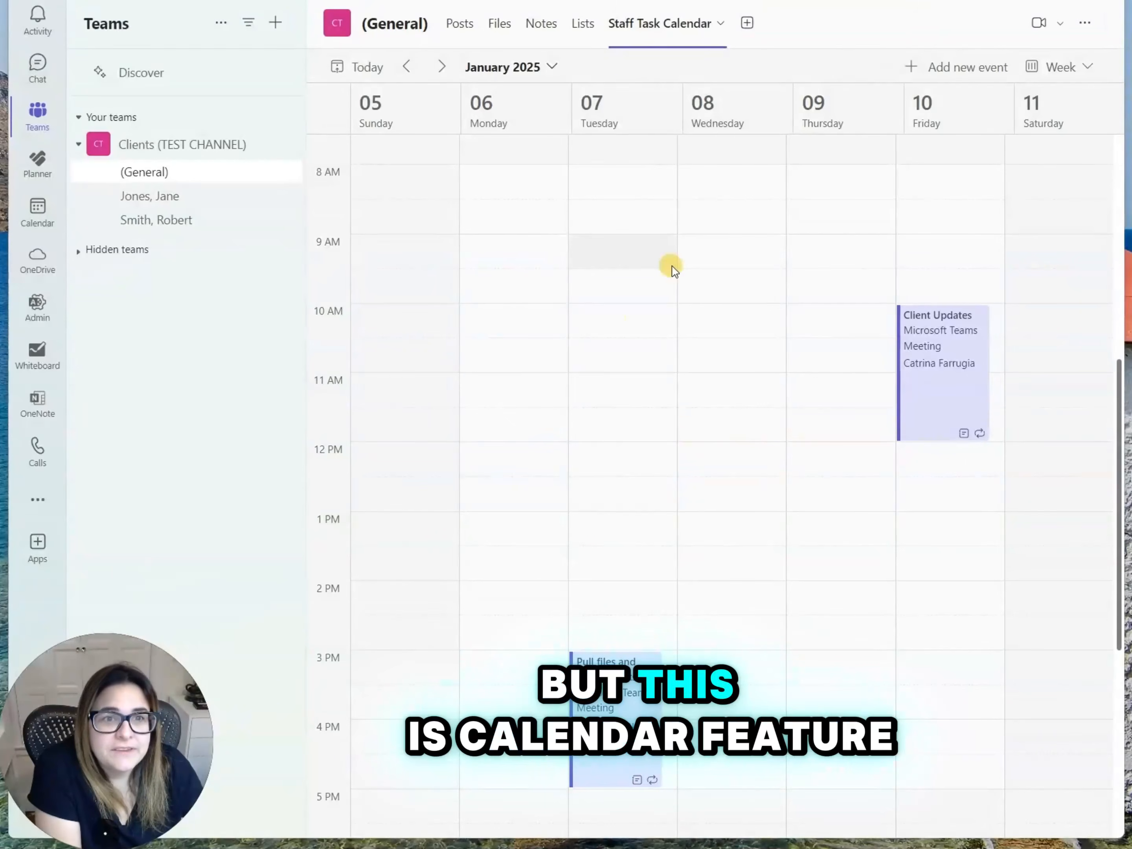
left_click(748, 23)
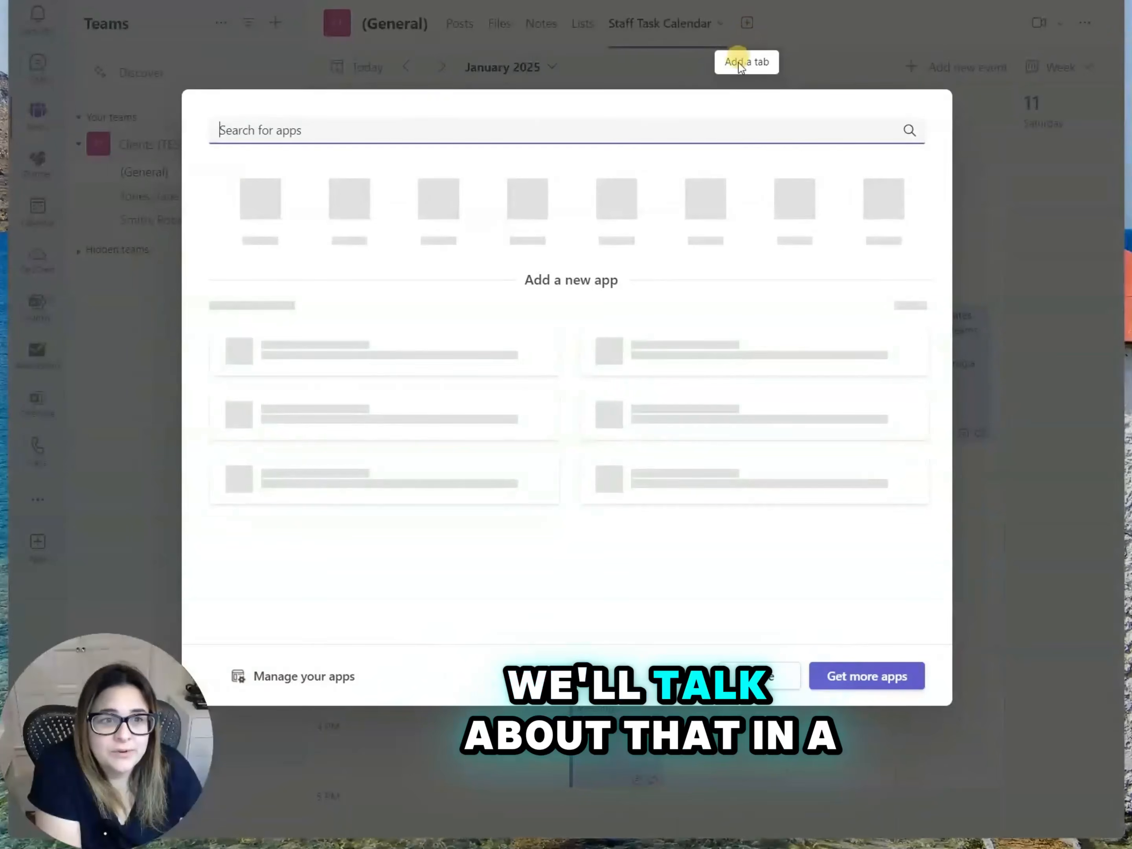
scroll(730, 453, "down", 5)
scroll(729, 453, "down", 5)
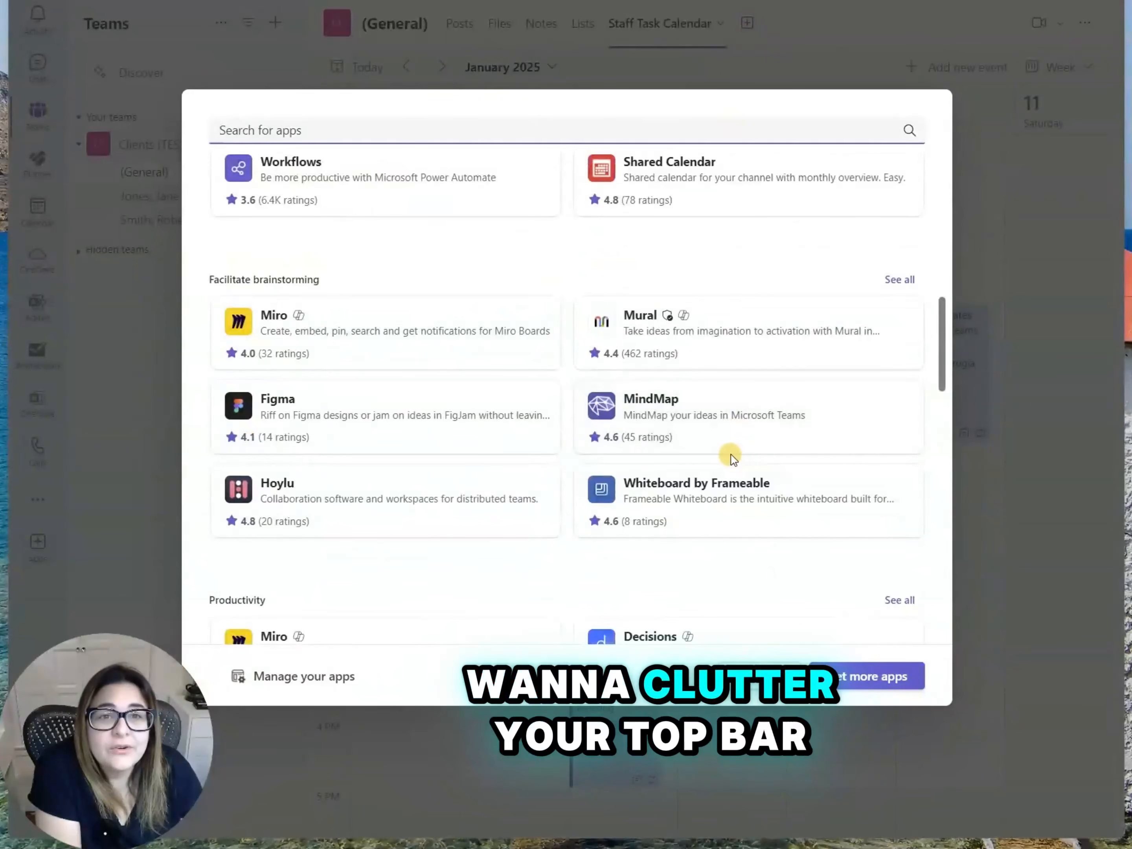
scroll(732, 458, "down", 8)
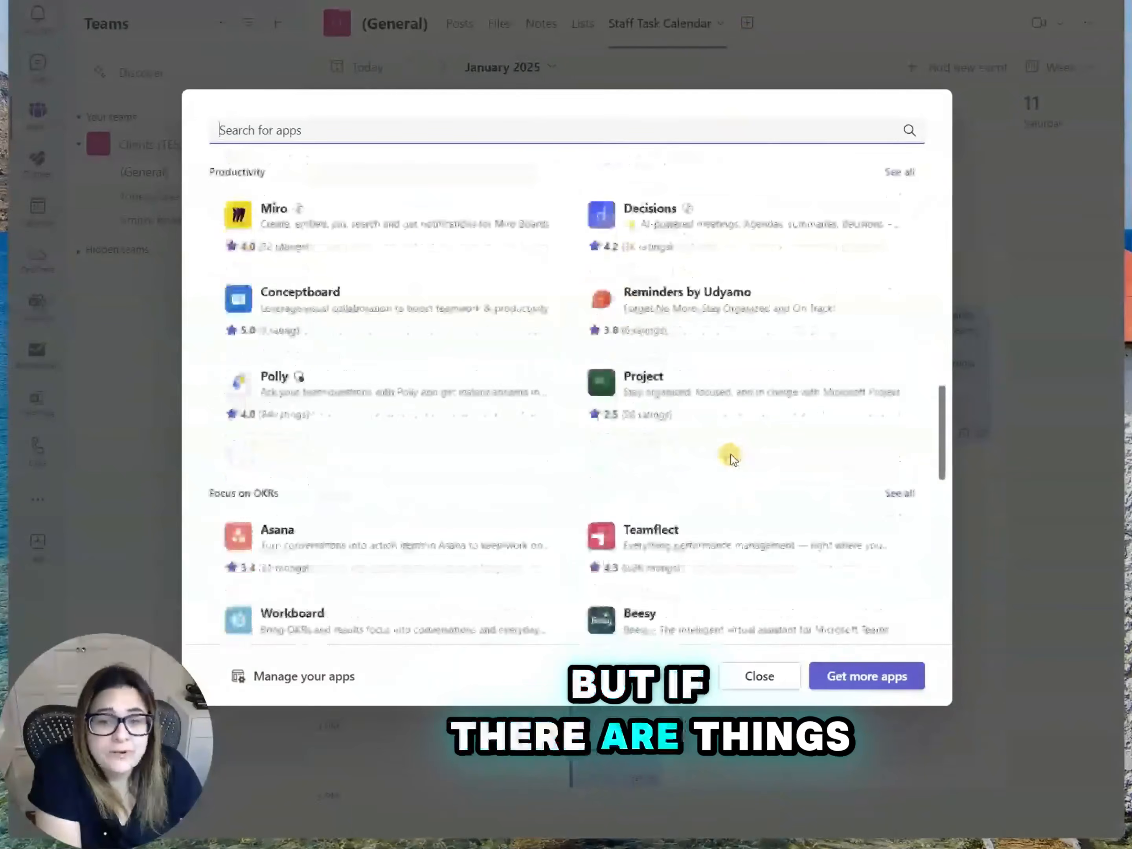
scroll(731, 458, "down", 2)
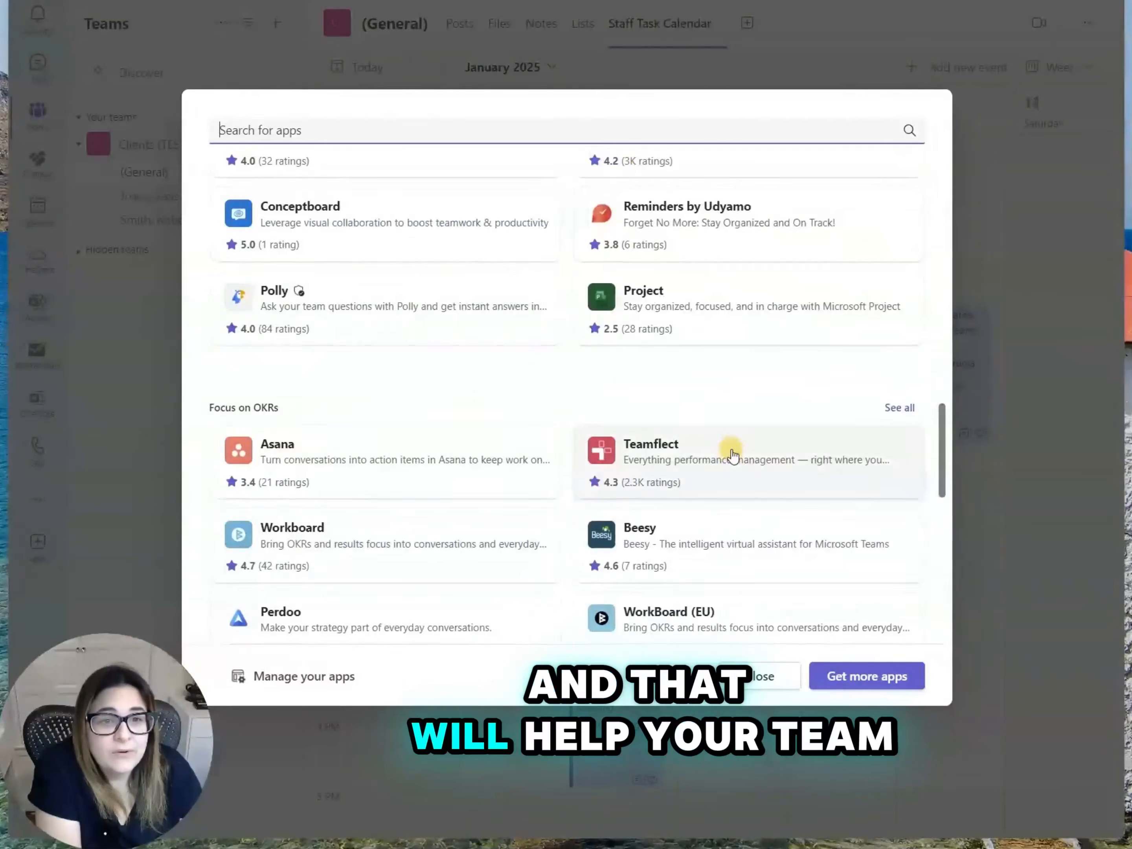
left_click(740, 302)
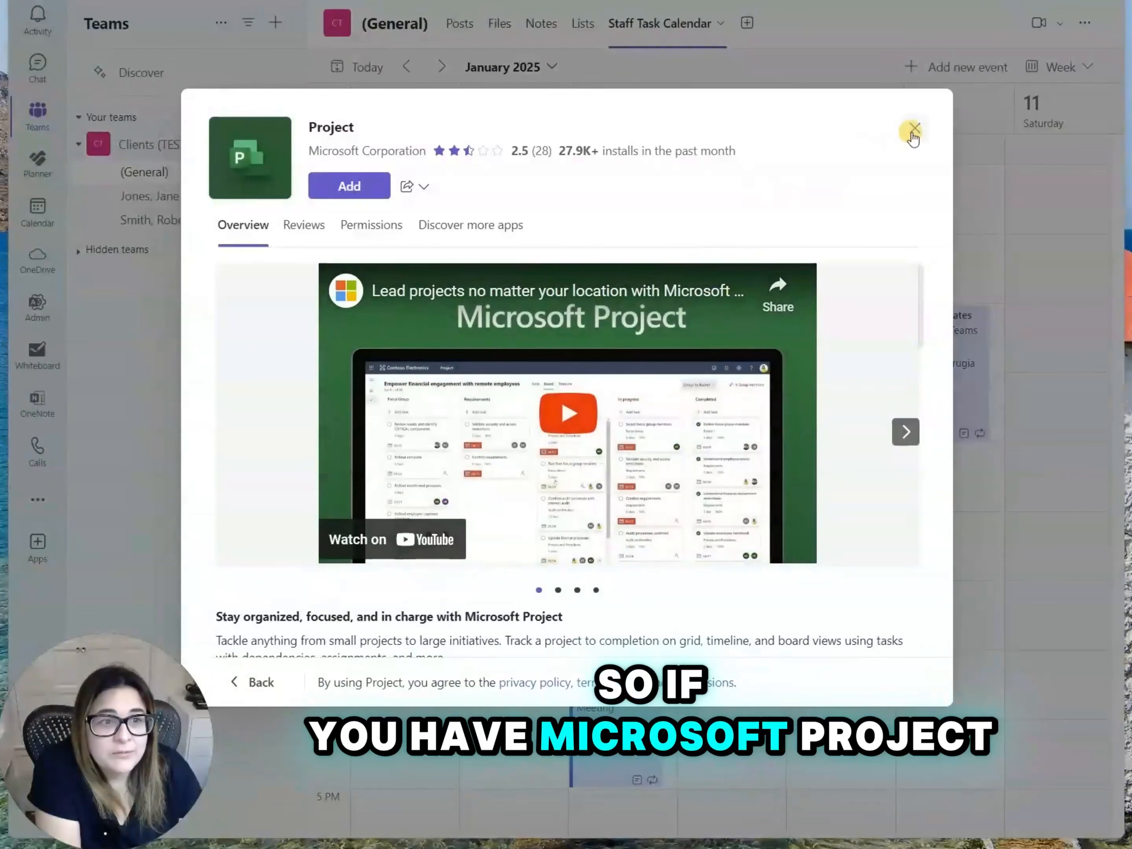
left_click(913, 130)
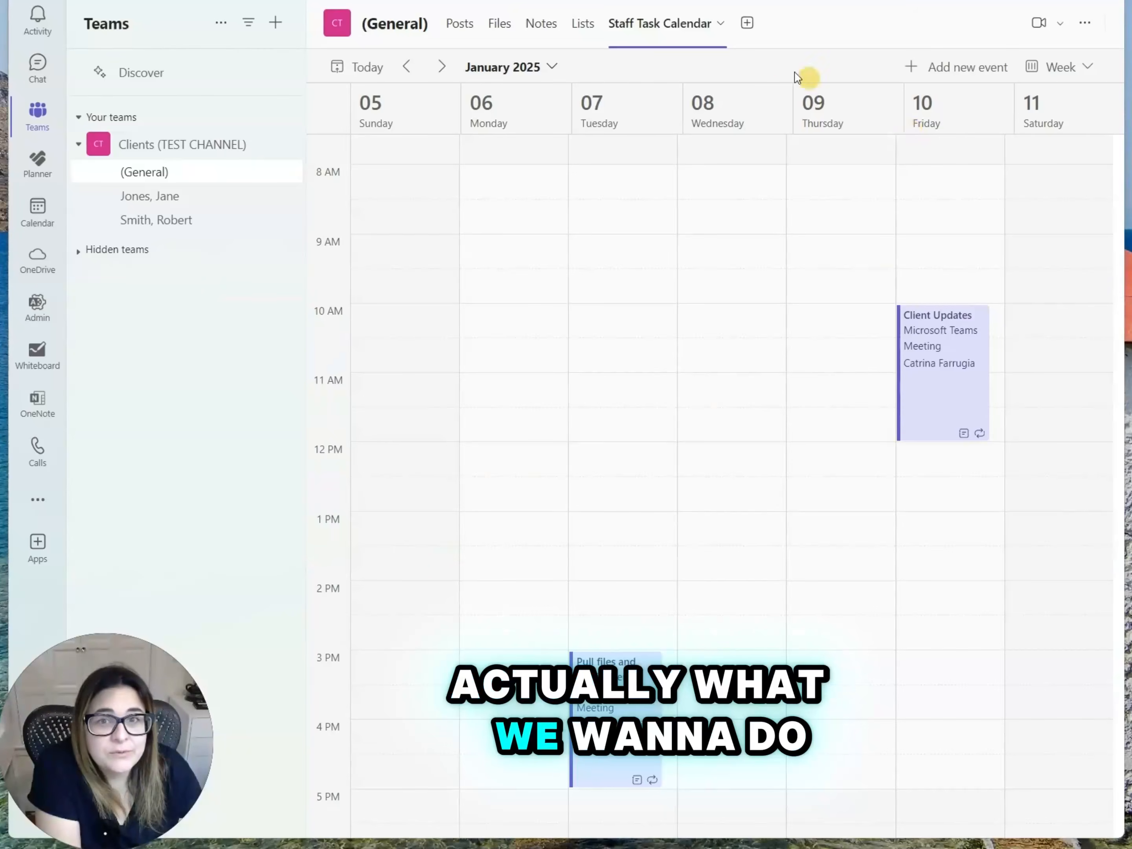
Find Planner among the tab apps and add it to the General channel as a tab named Tasks.
left_click(748, 26)
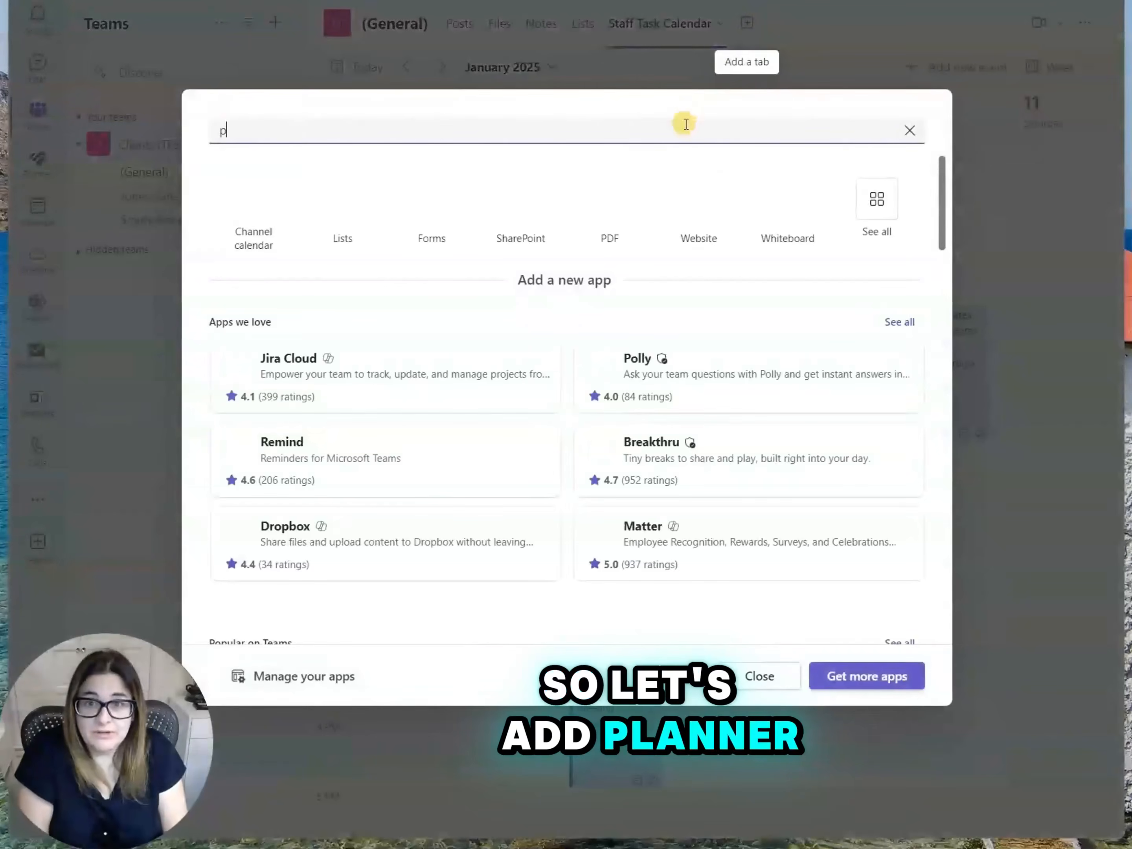
type("planner")
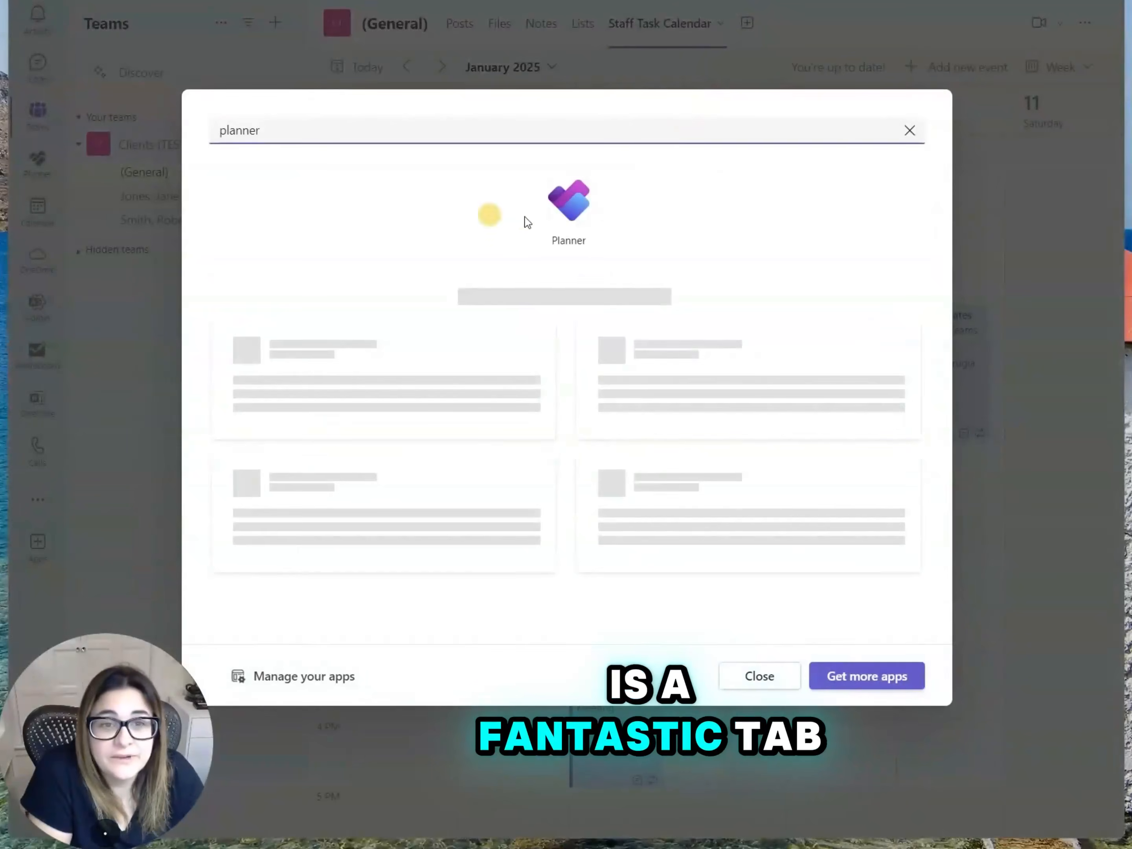
left_click(564, 216)
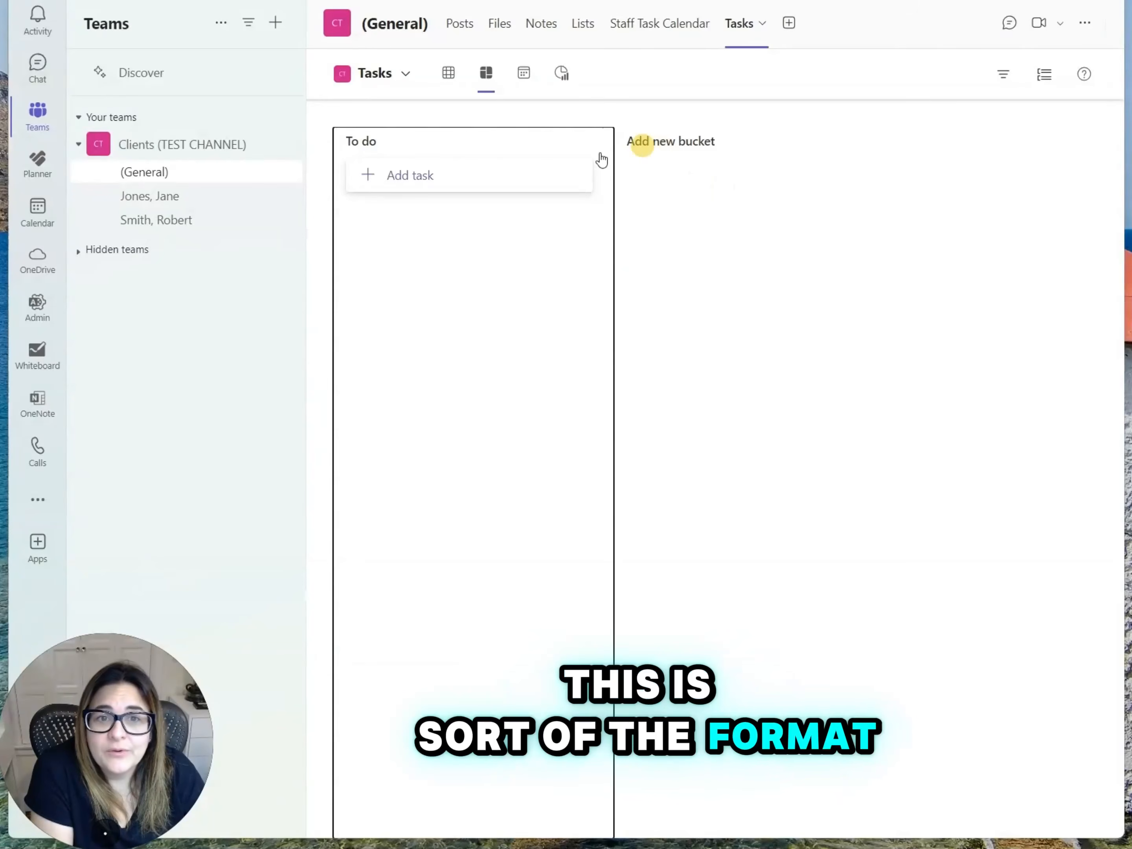
Look through the Tasks plan in its grid, board, schedule and chart views and return to the grid.
left_click(448, 75)
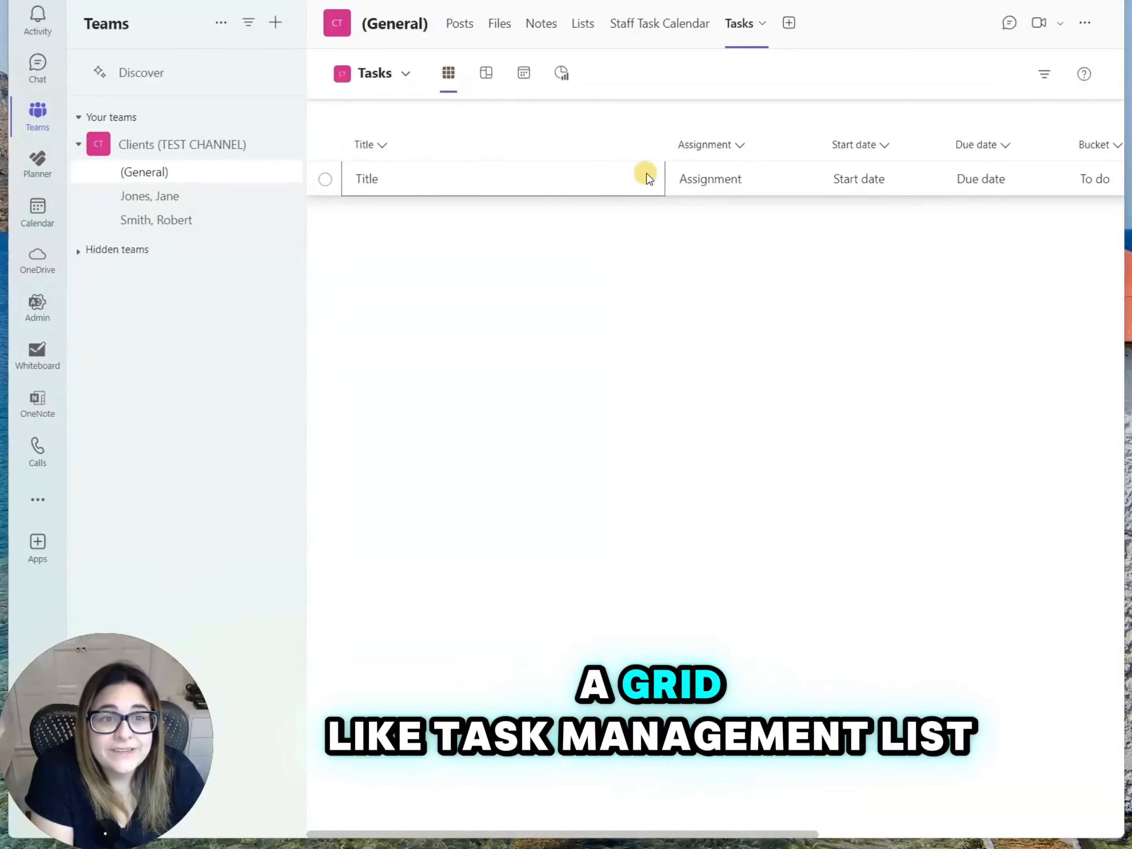
left_click(486, 74)
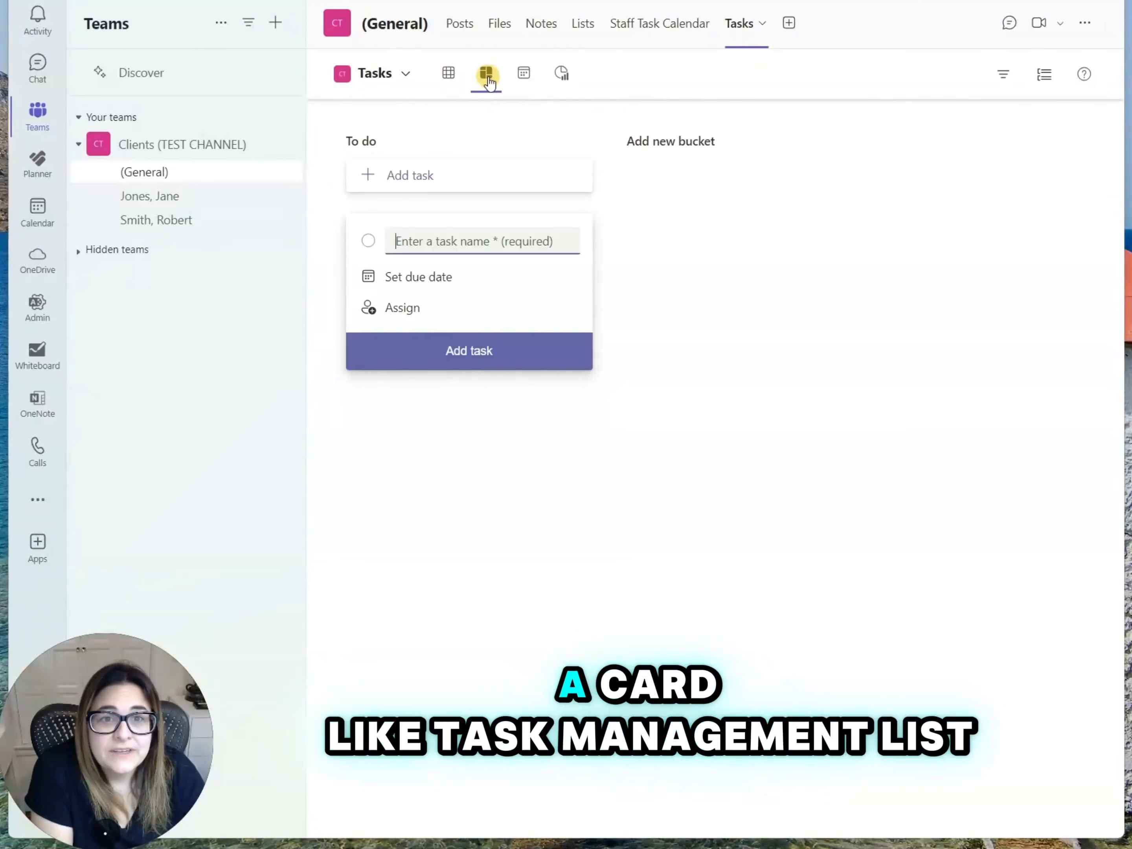
left_click(522, 76)
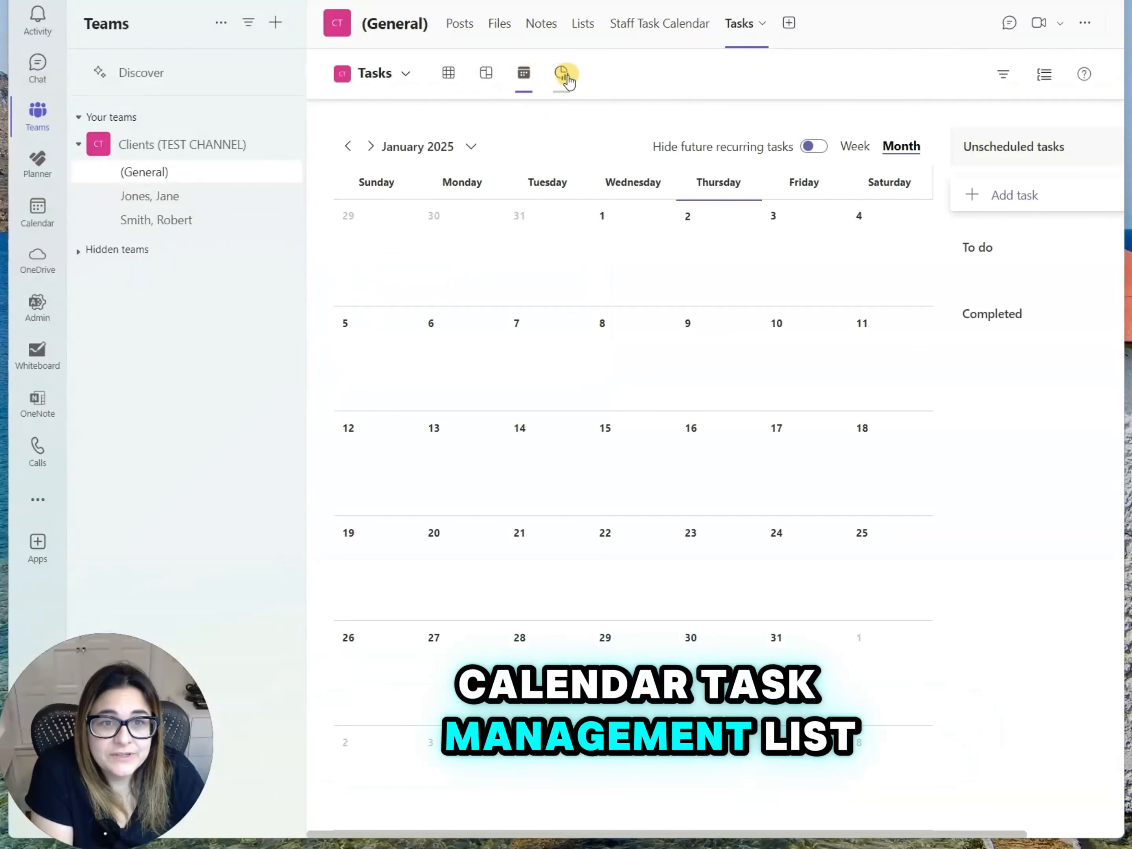
left_click(565, 77)
left_click(448, 75)
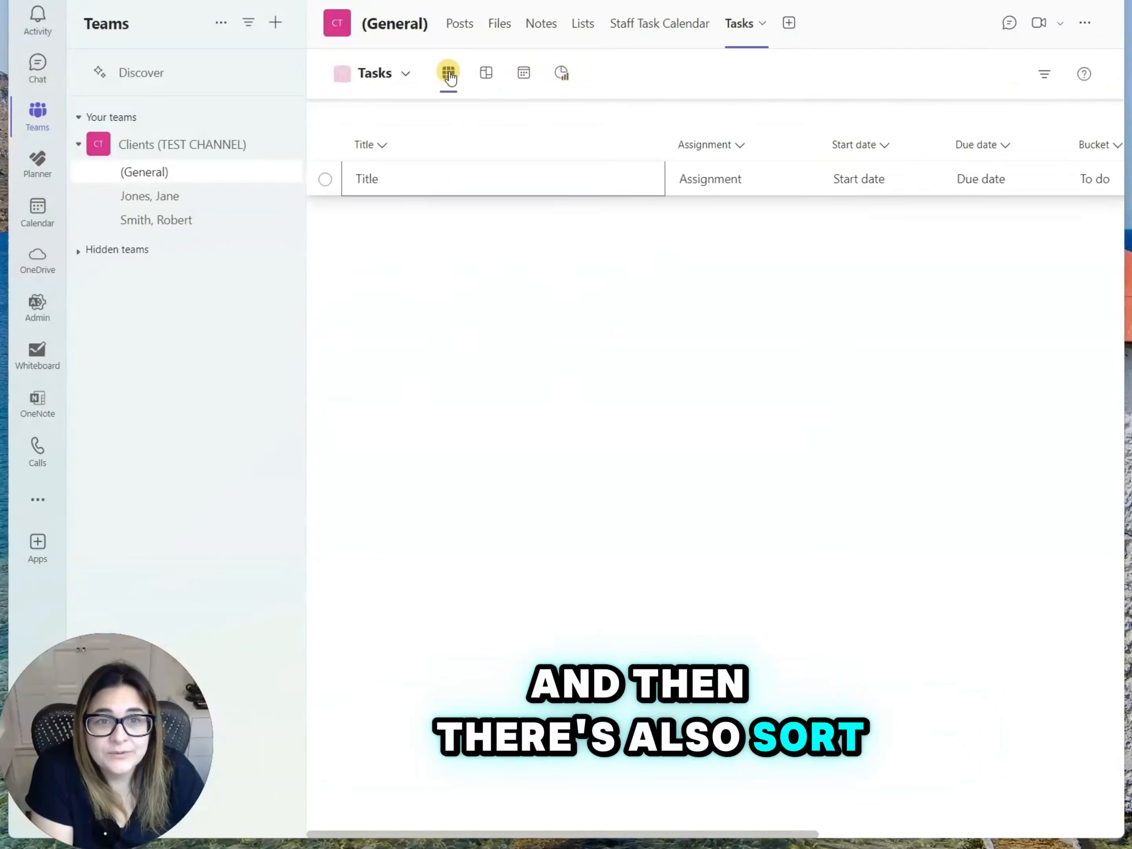
left_click(461, 176)
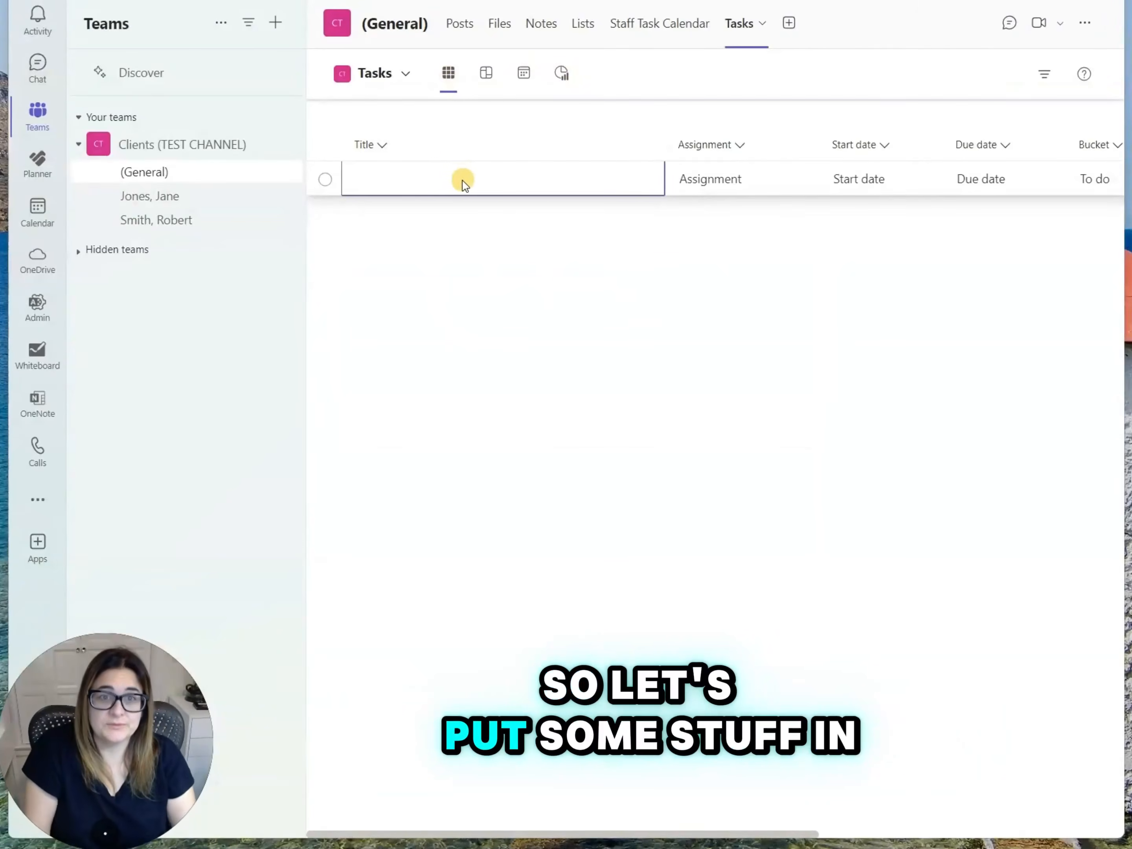
Add two buckets named Past Due and On Hold (Blocked) to the Tasks board beside To do.
left_click(486, 73)
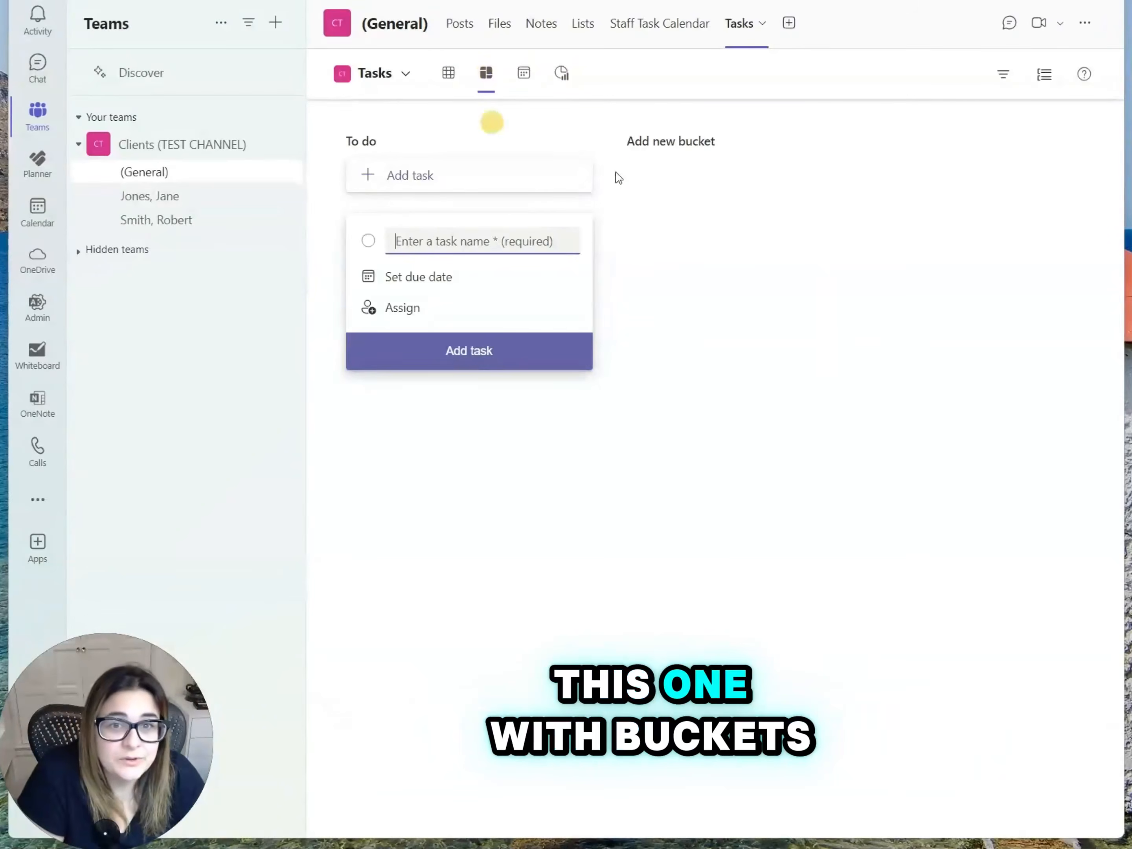
left_click(637, 144)
type("Post Due")
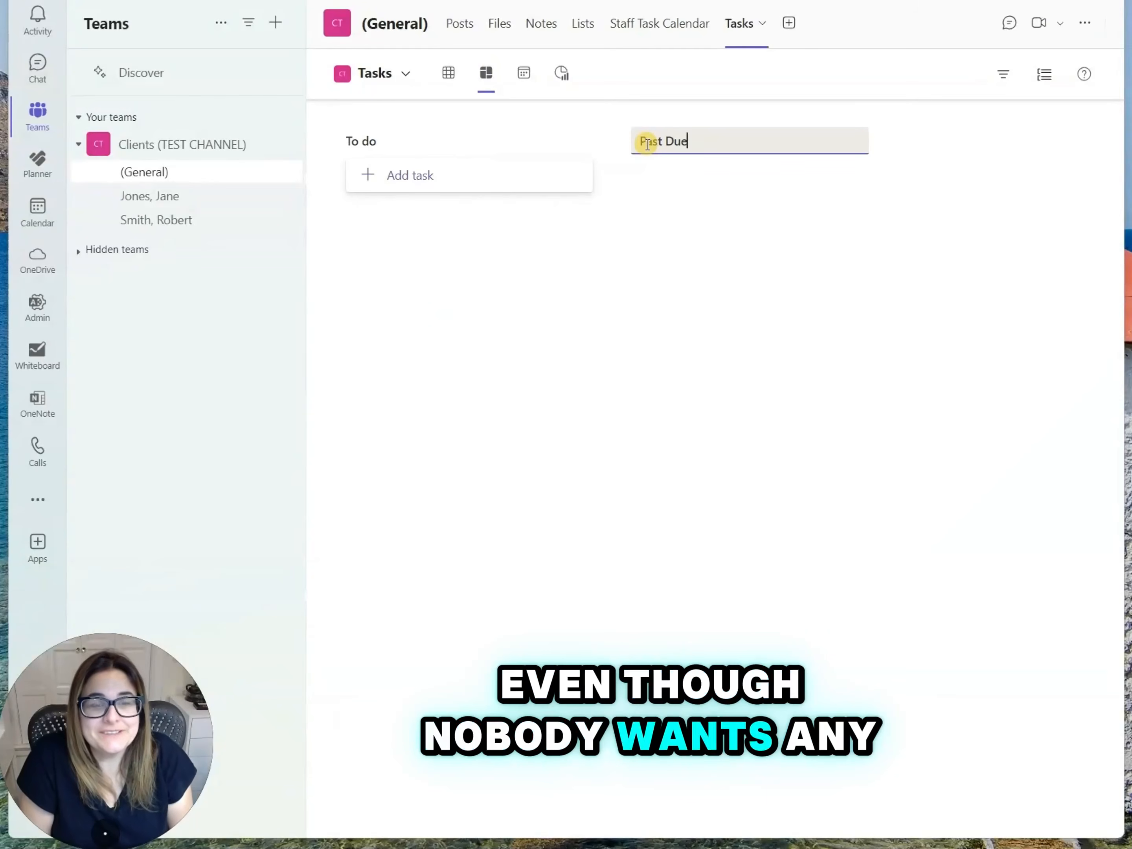
key("Return")
left_click(925, 142)
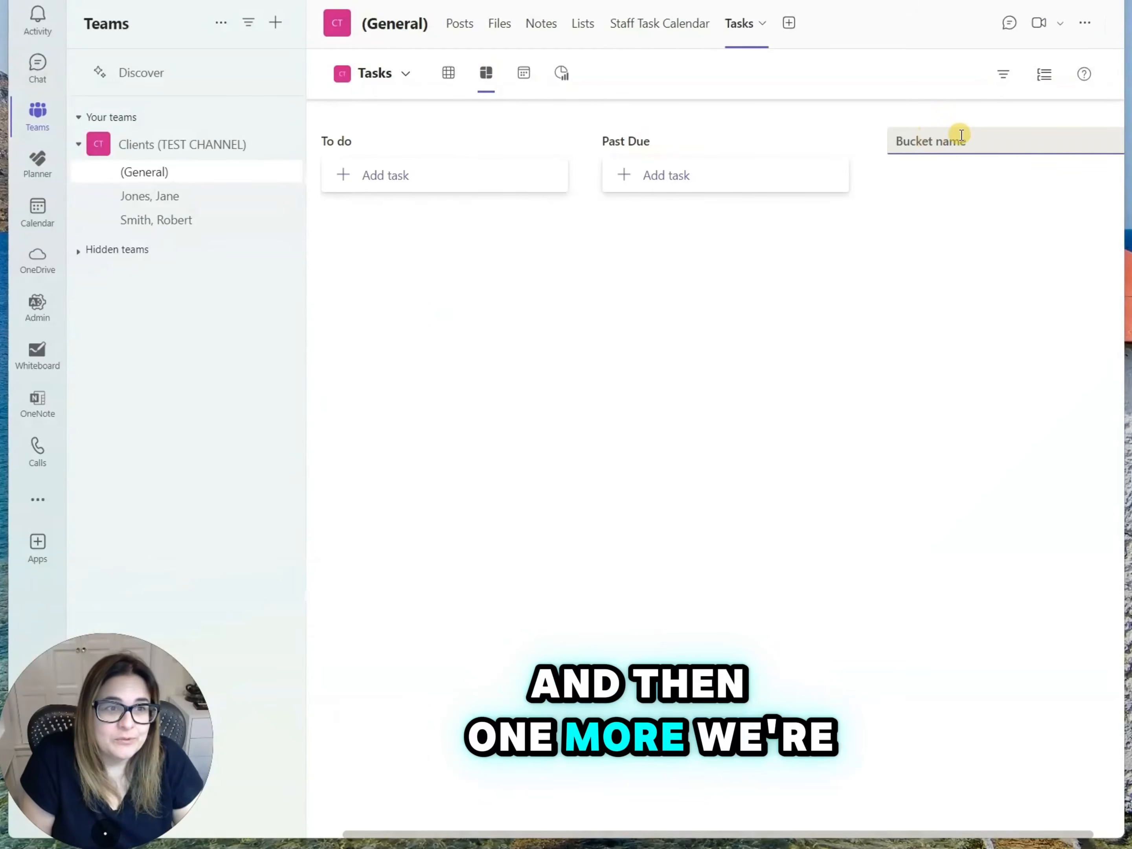
key("Return")
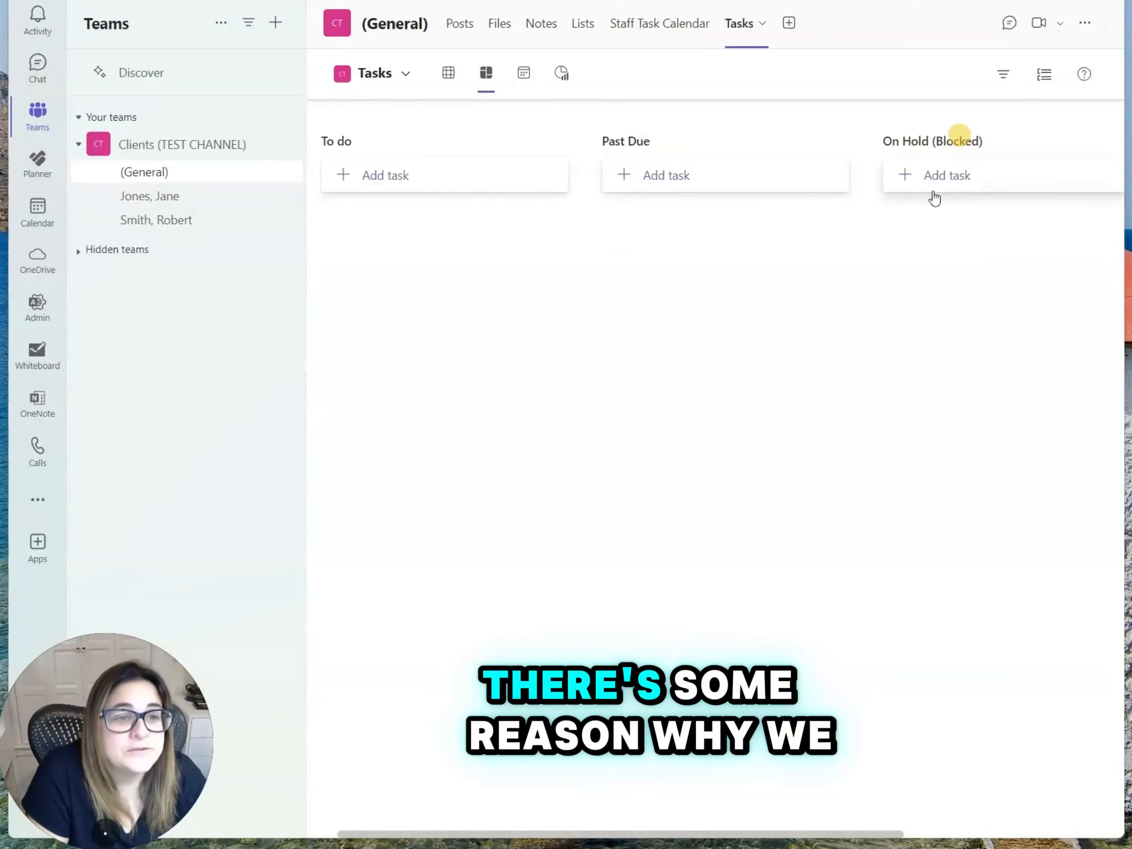
Add a File Motion task prefixed with the client's surname to To do, due 01/03 and assigned to the suggested person with the light-blue avatar.
left_click(400, 189)
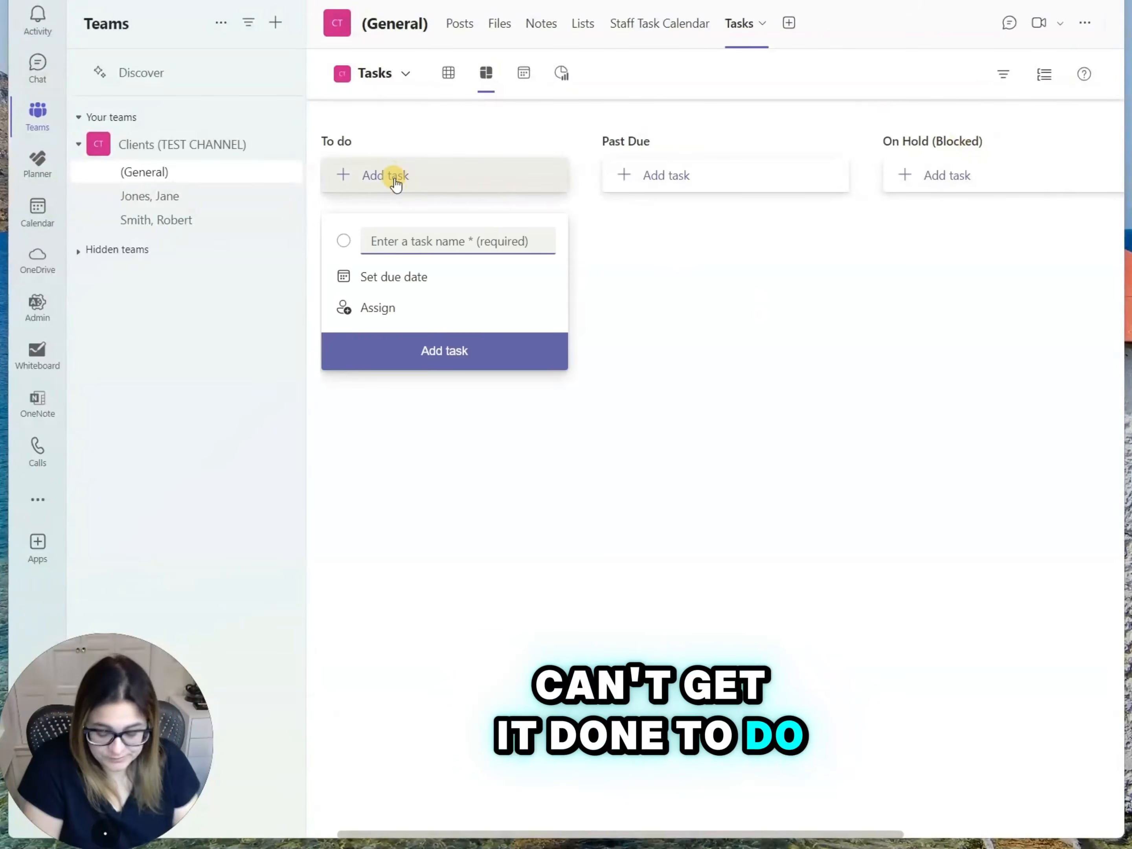
type("File Motion")
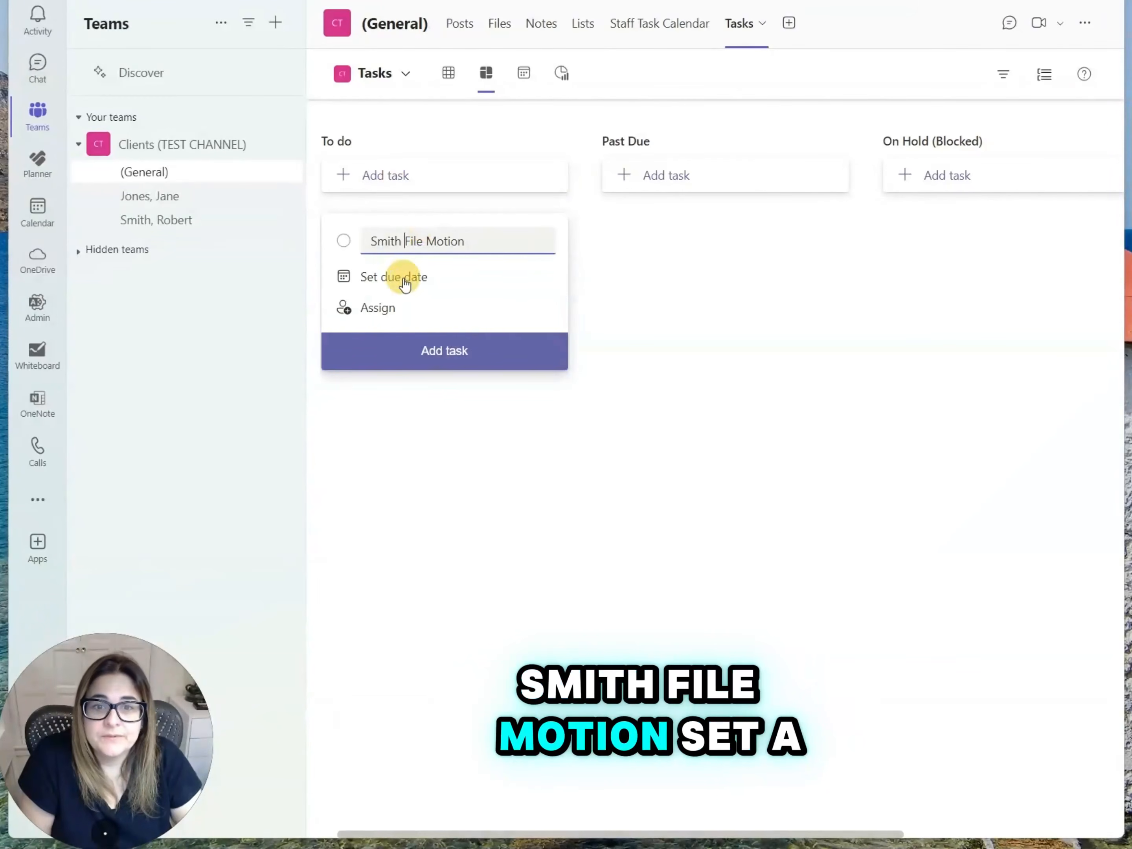
left_click(404, 284)
left_click(483, 362)
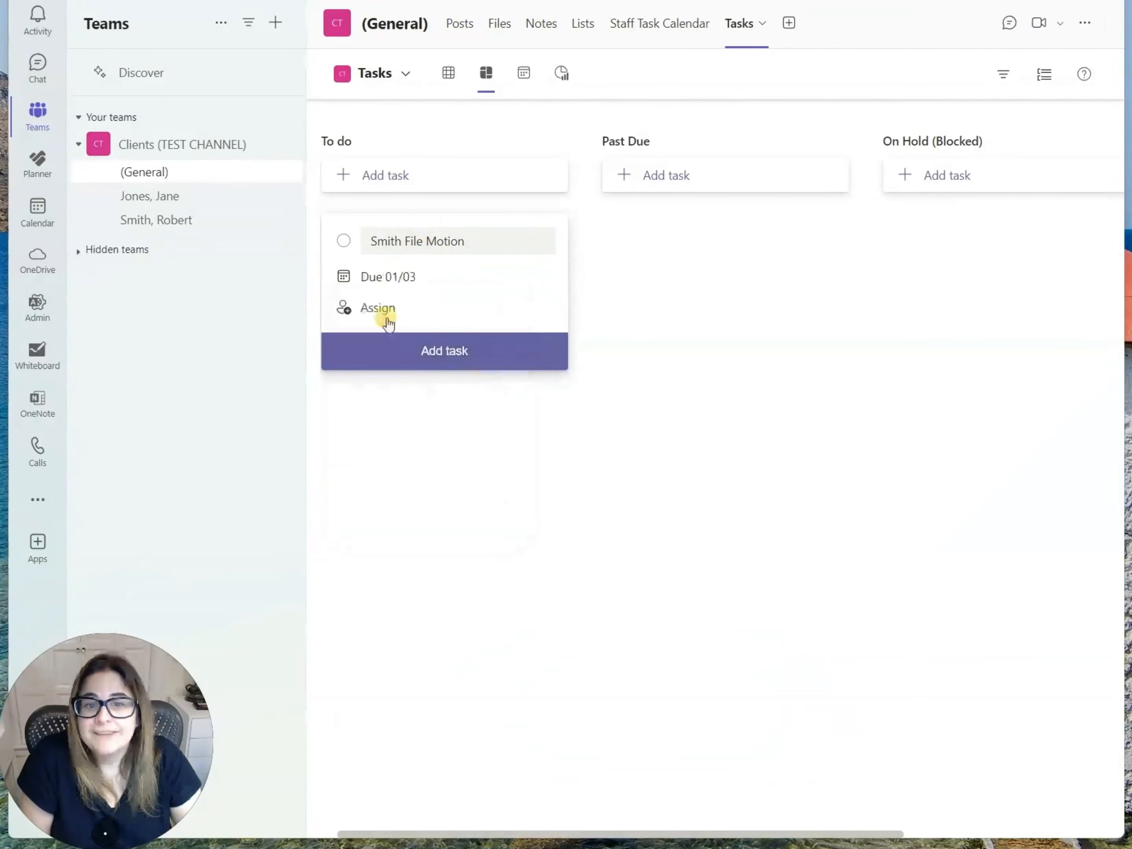
left_click(384, 309)
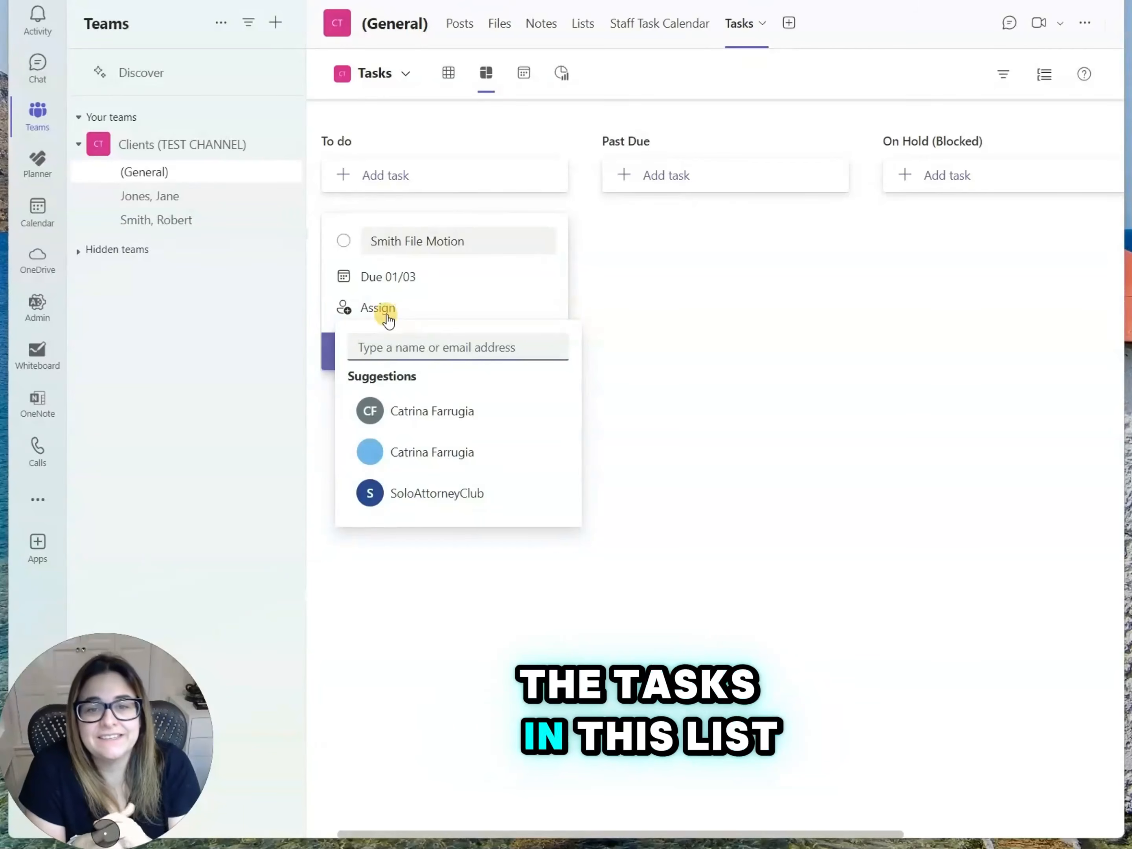
left_click(436, 448)
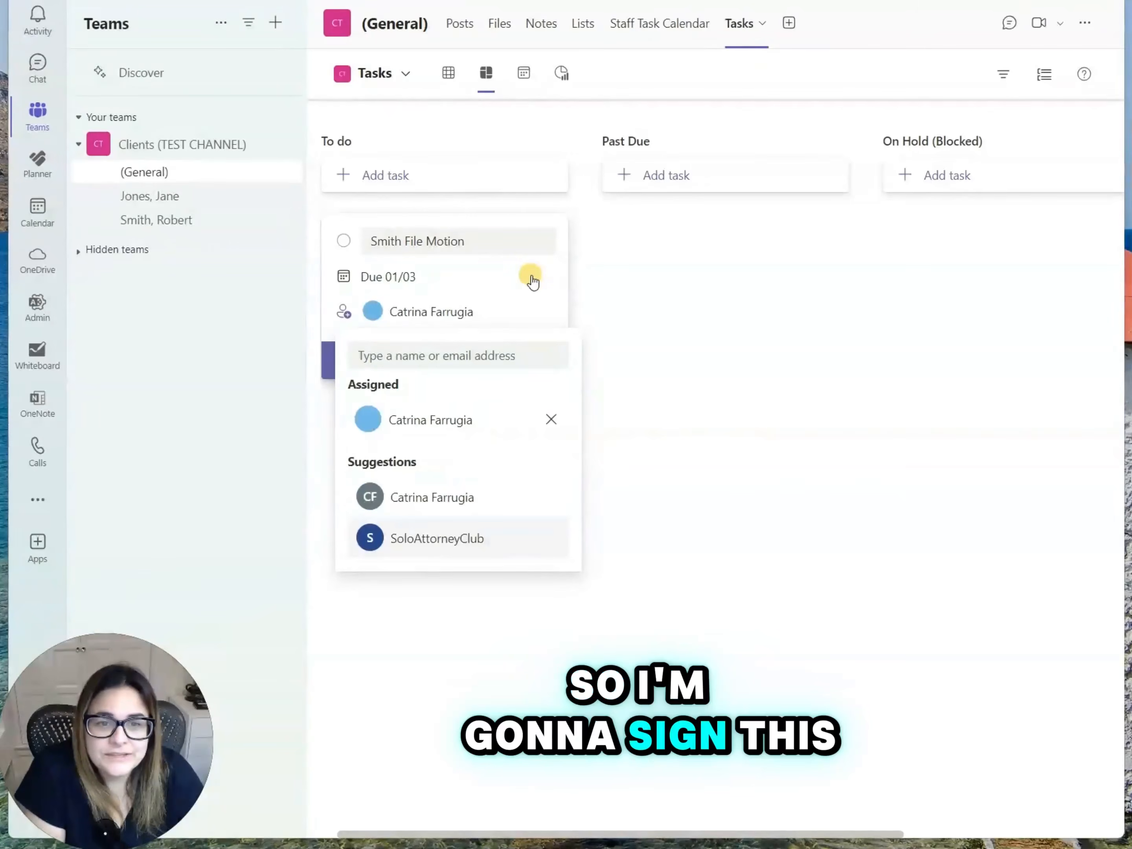
left_click(588, 280)
left_click(454, 362)
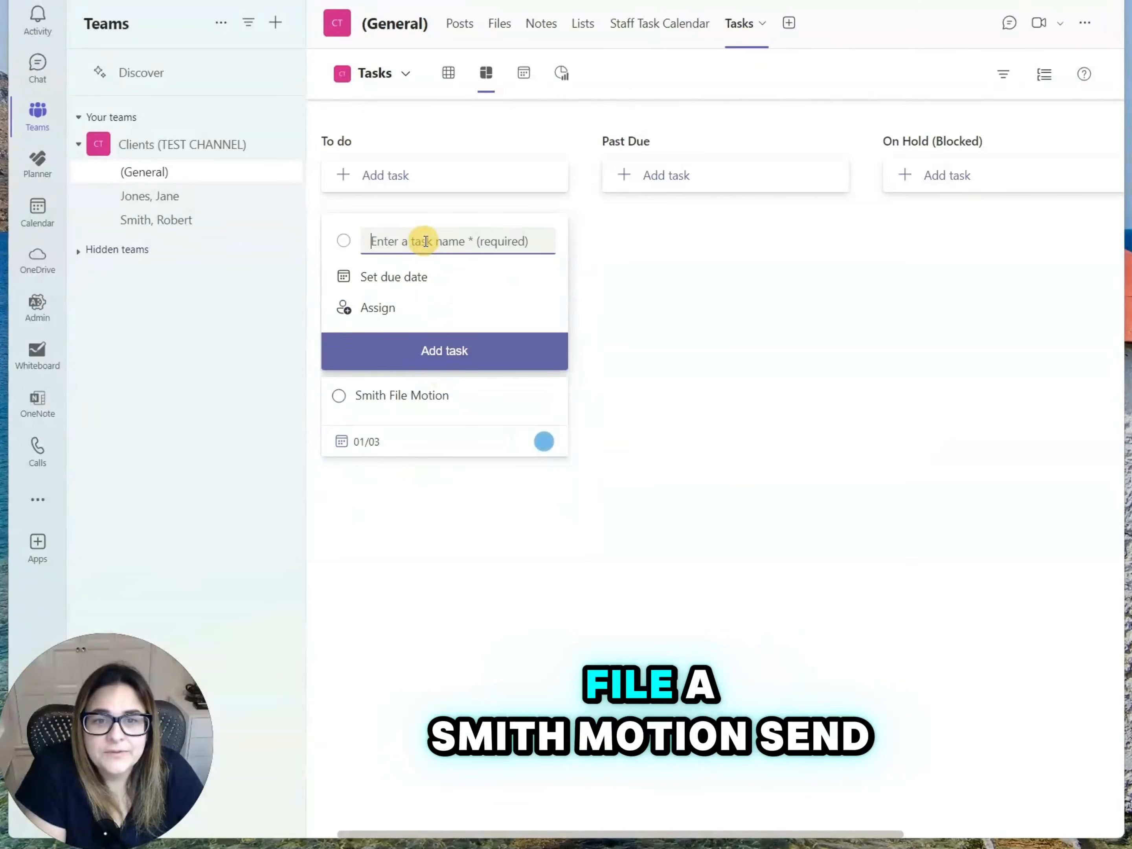
Add a Send subpoenas for trial task prefixed with the client's surname to To do, due 01/06 and assigned to SoloAttorneyClub.
type("Send")
type("J")
type("ones")
key("End")
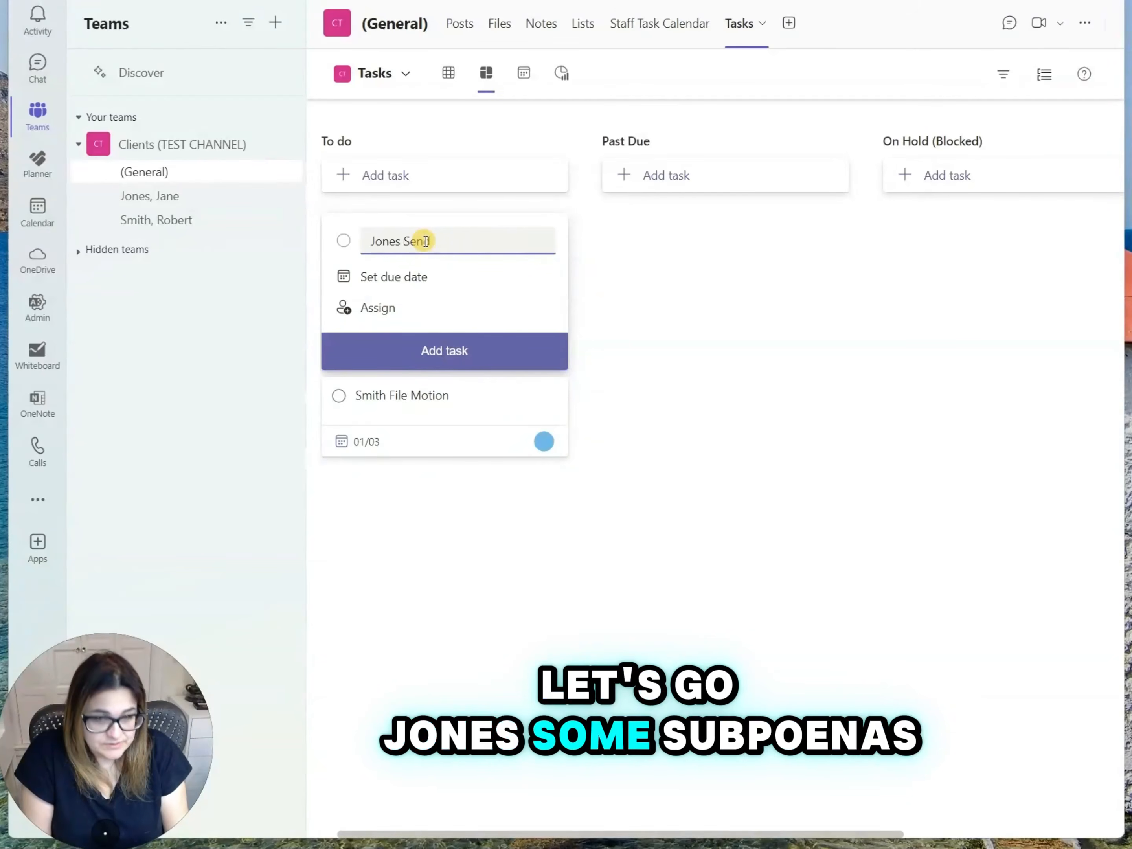
type("subpoenas for trial")
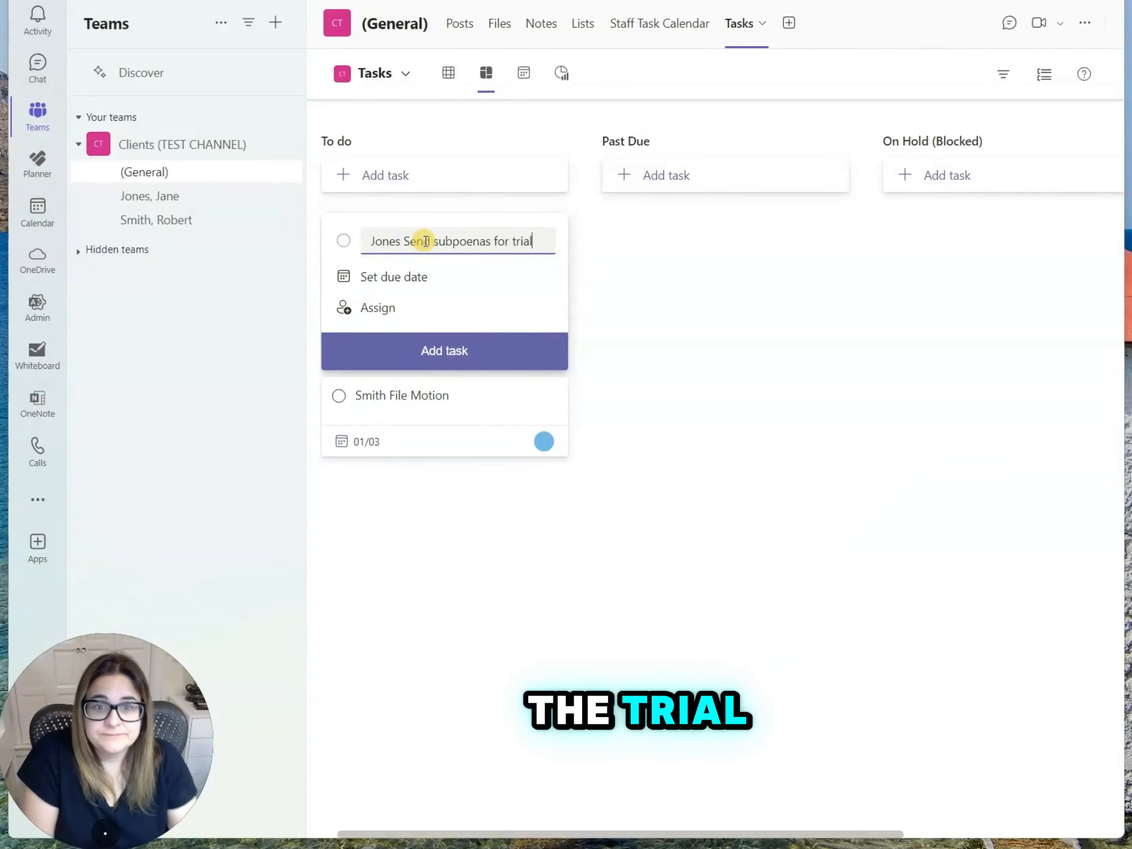
left_click(393, 277)
left_click(382, 384)
left_click(377, 310)
left_click(424, 492)
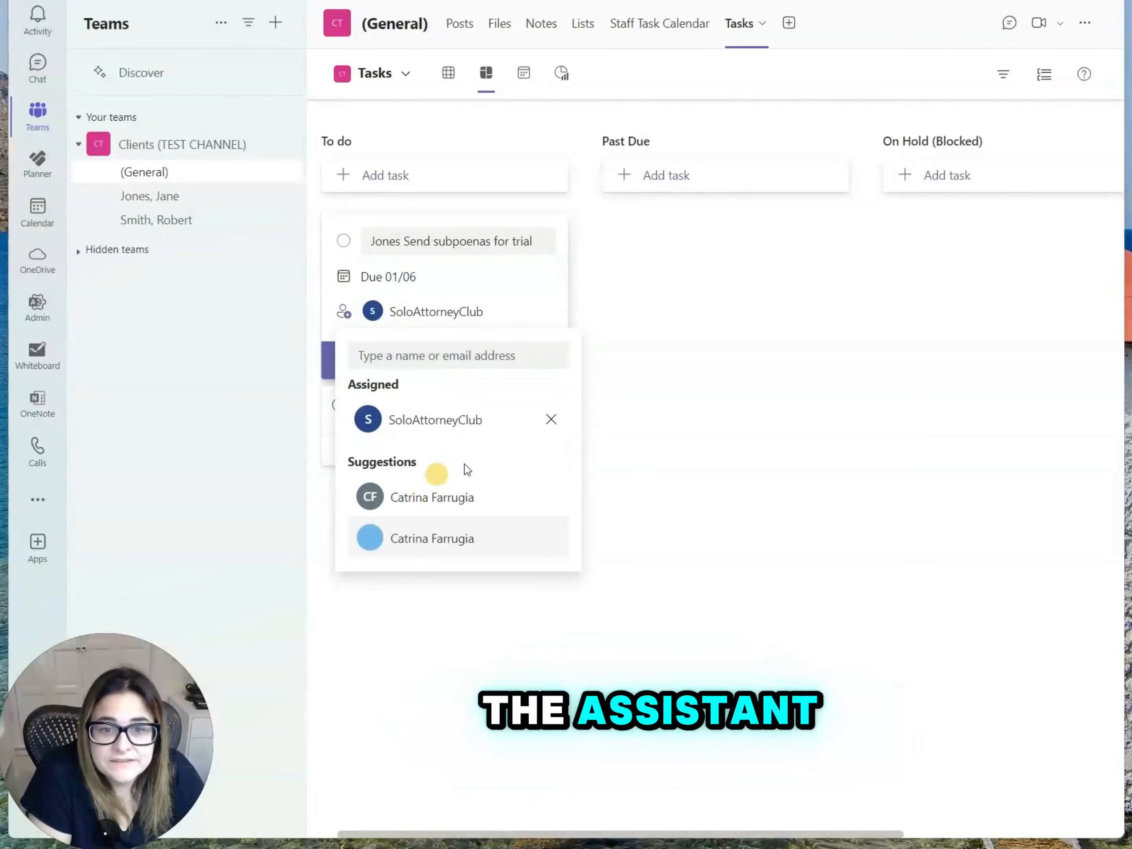
left_click(481, 357)
Add a Draft Brief task prefixed with the client's surname to To do, due 01/03 and assigned to the suggested person with the light-blue avatar.
left_click(461, 240)
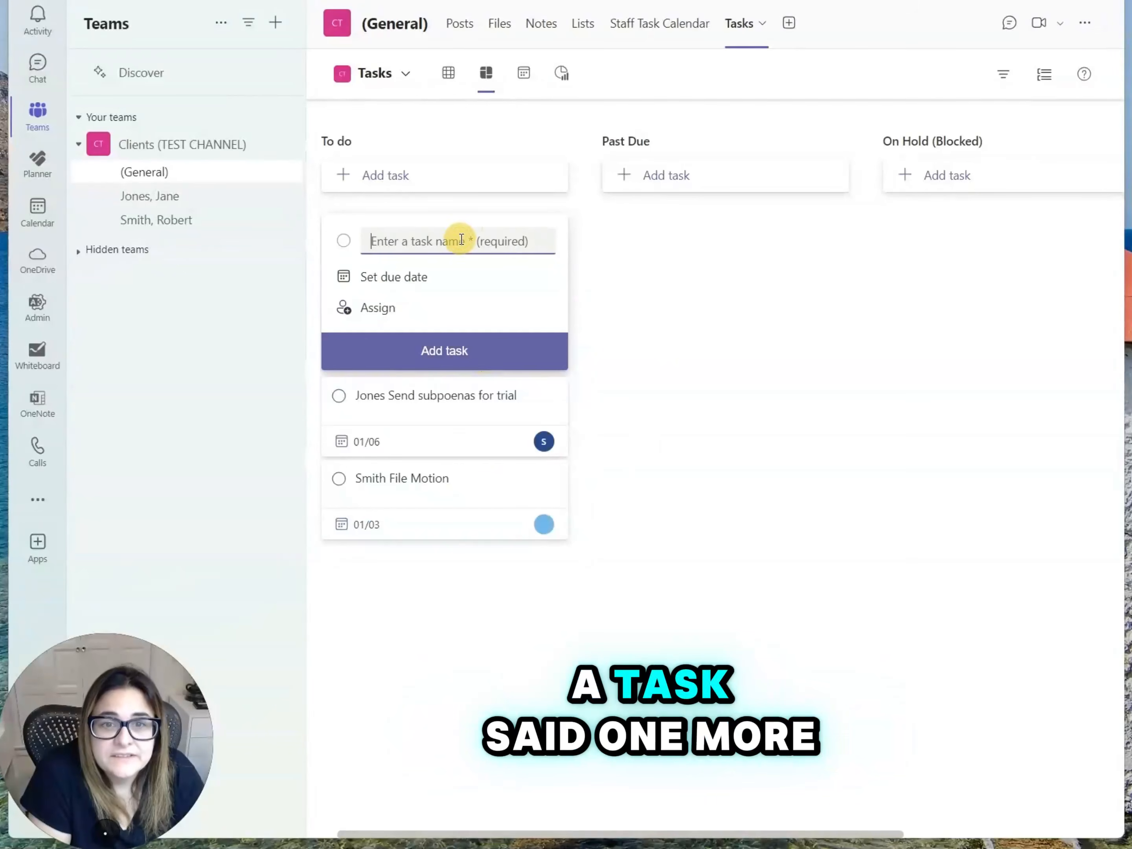
type("Smith Draft Brief")
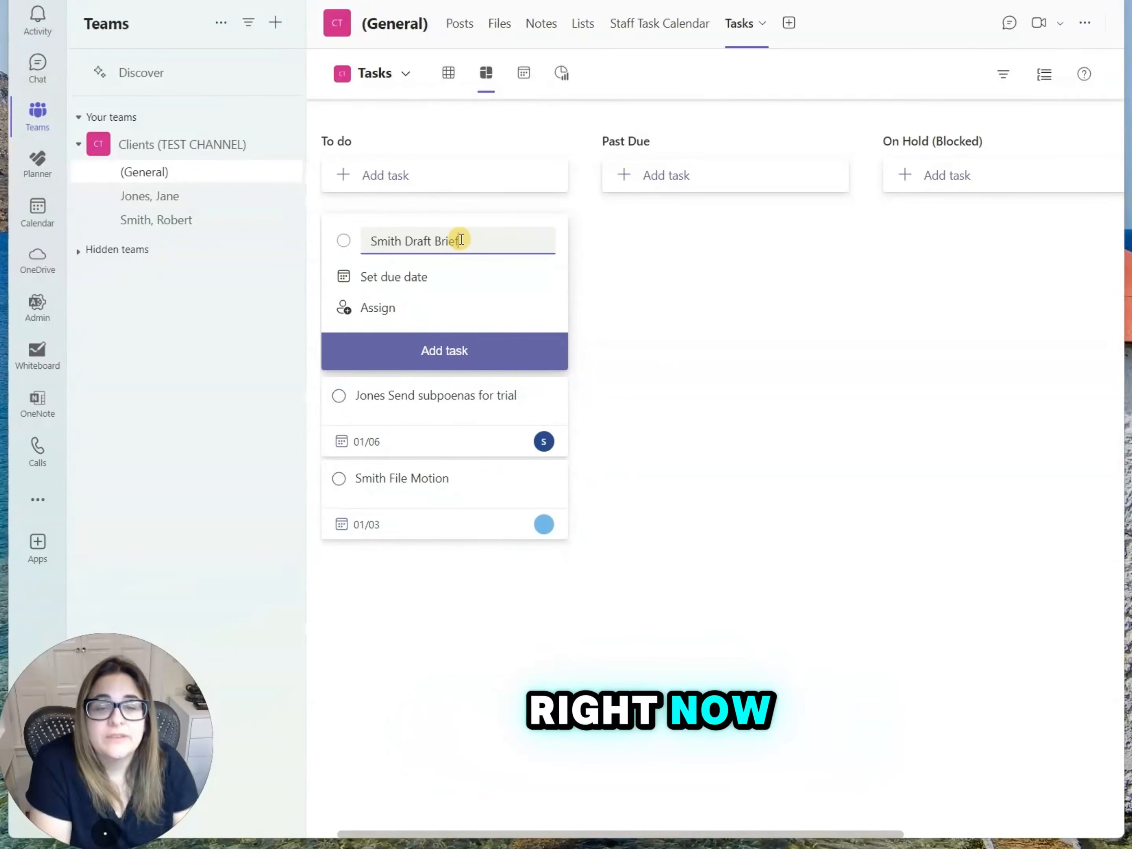
left_click(434, 278)
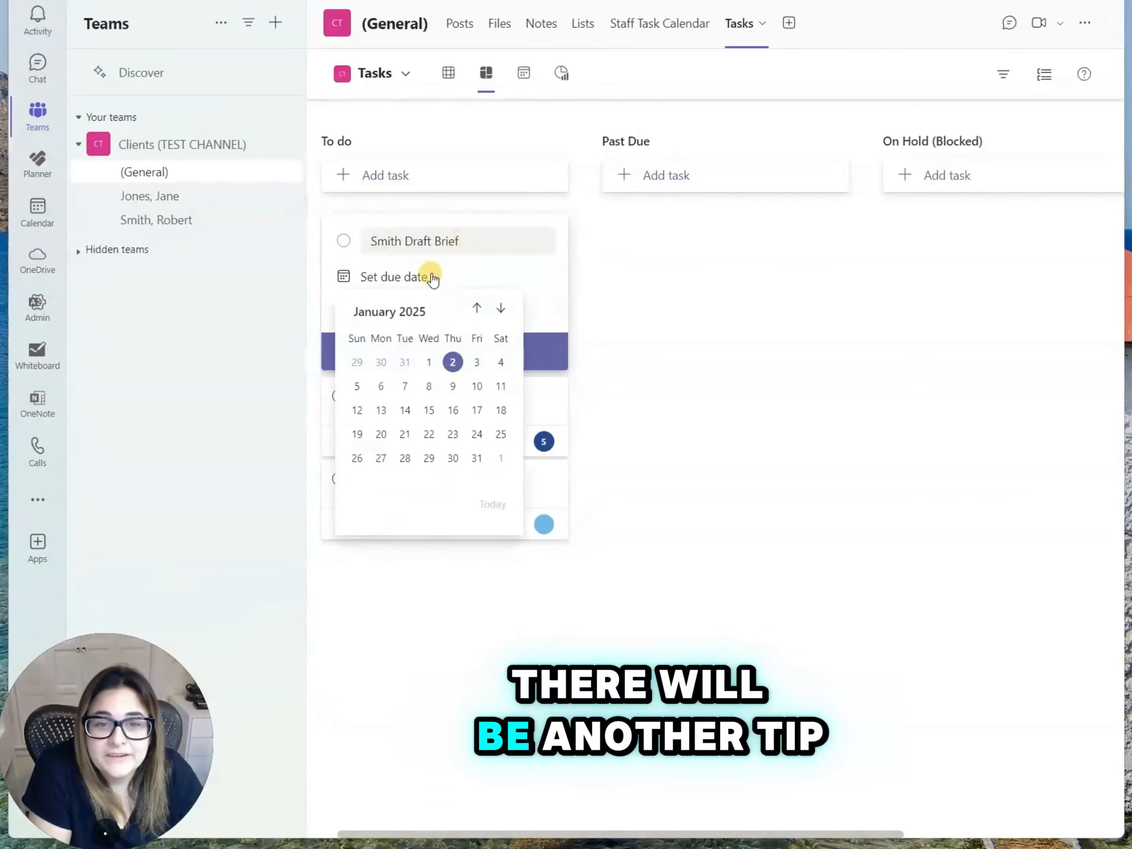
left_click(478, 362)
left_click(361, 309)
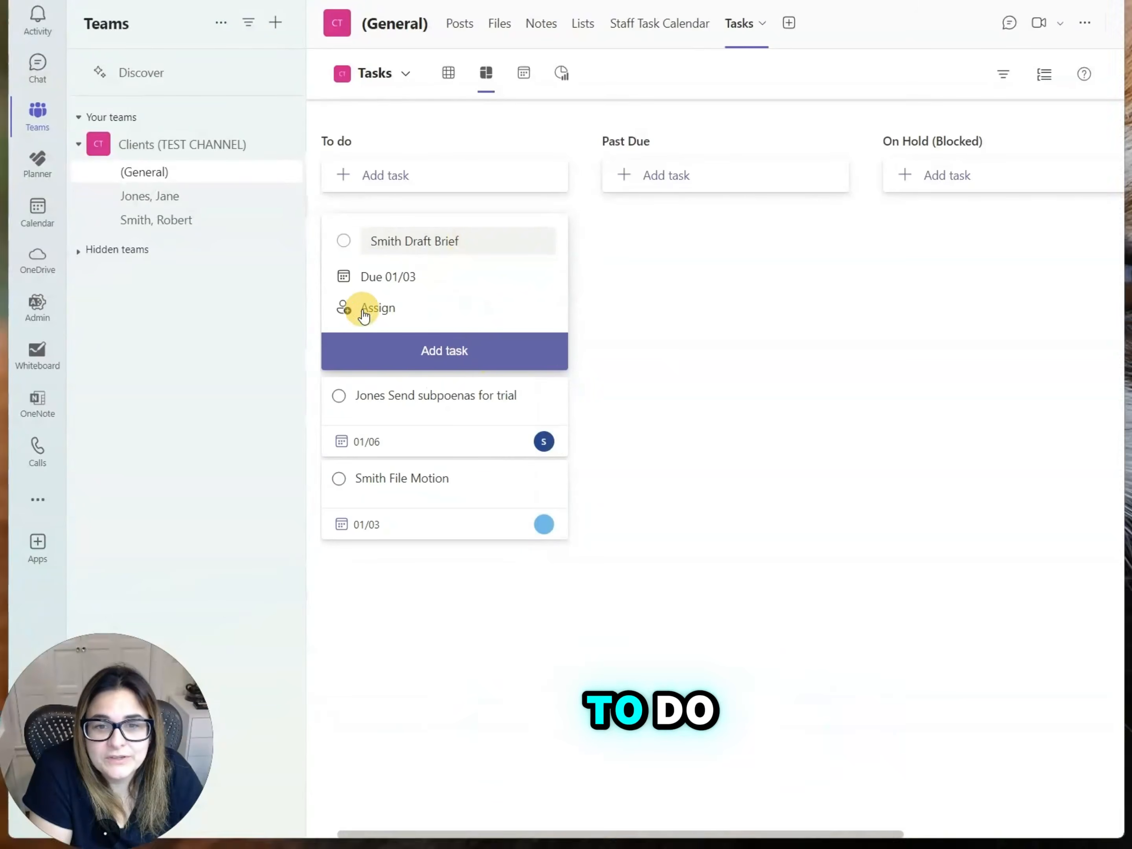
left_click(430, 408)
left_click(419, 360)
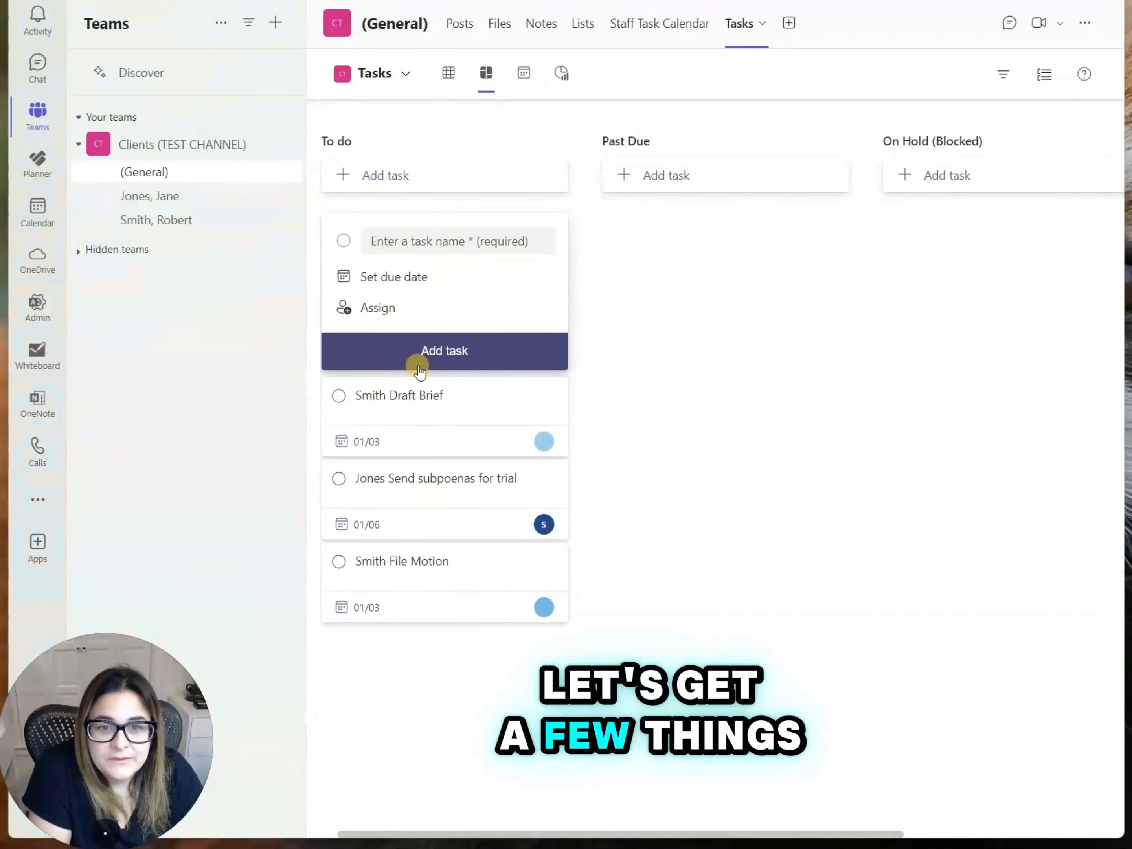
left_click(806, 372)
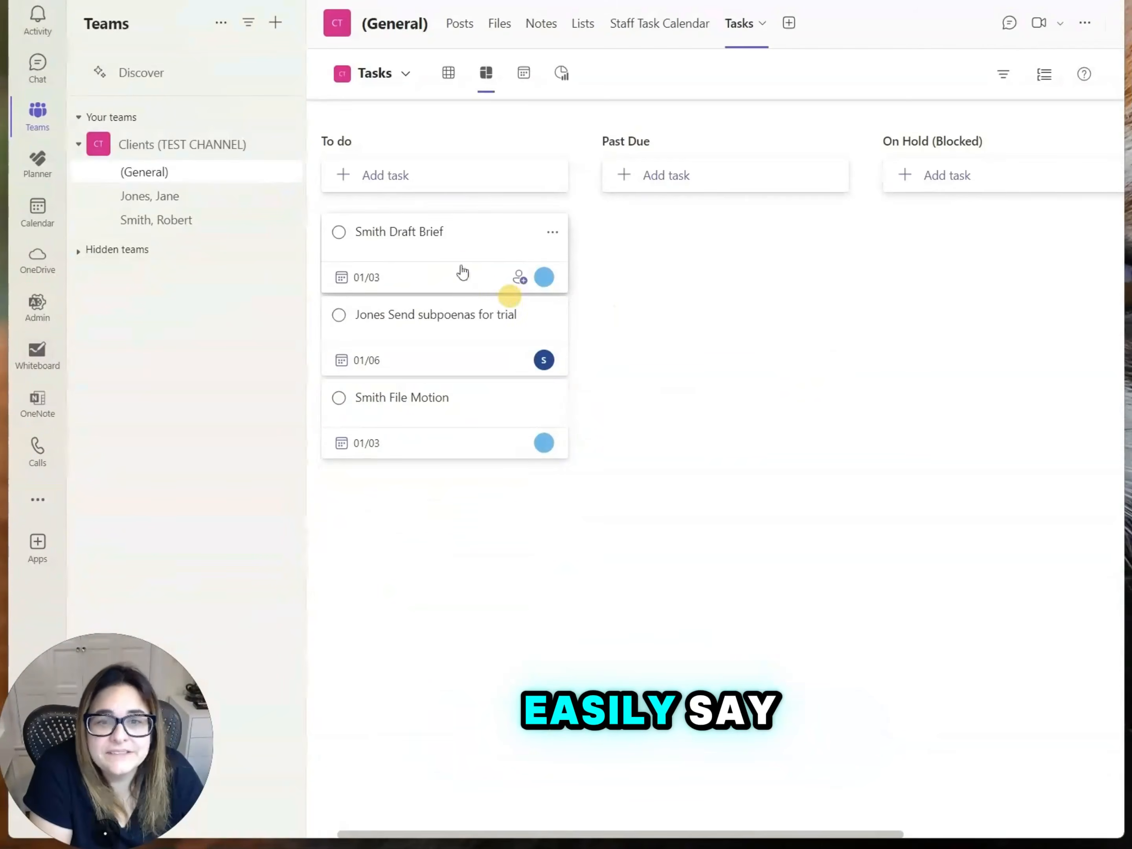
Move the Send subpoenas for trial task from To do to Past Due and open the File Motion task's details.
left_click_drag(445, 334, 734, 220)
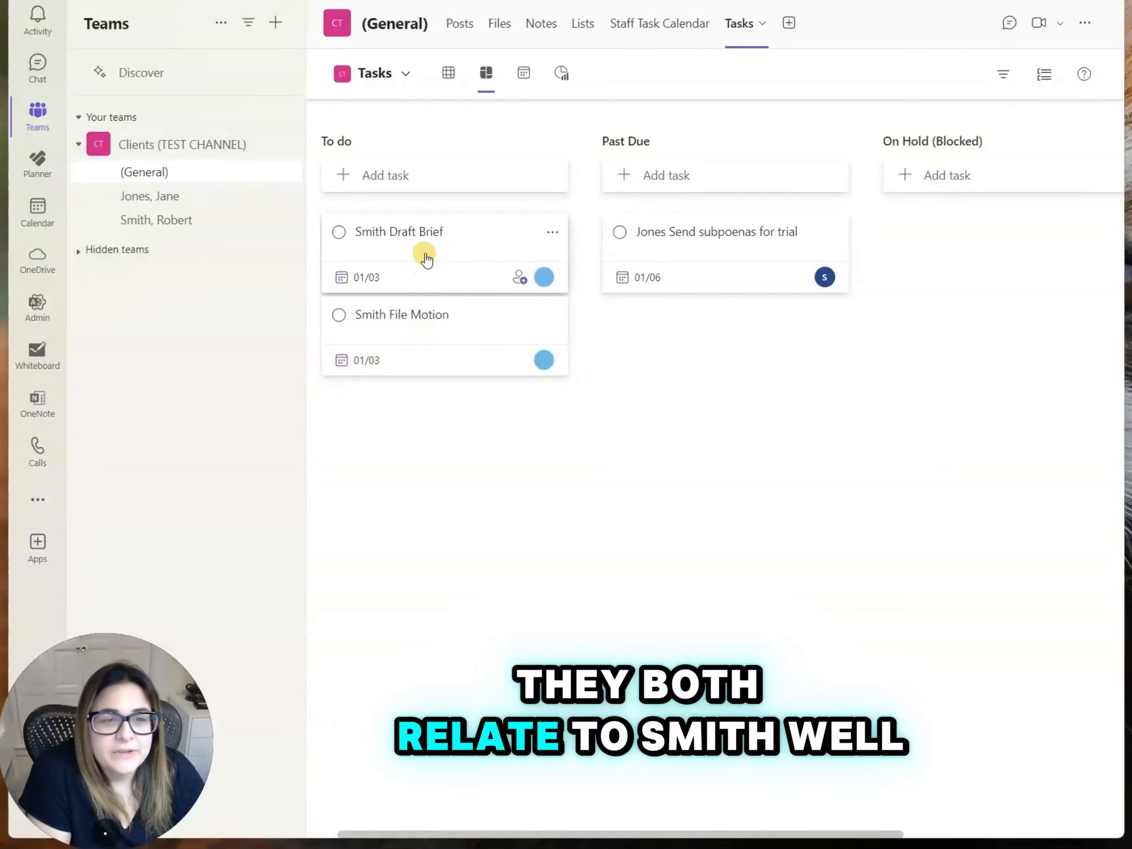
left_click(430, 328)
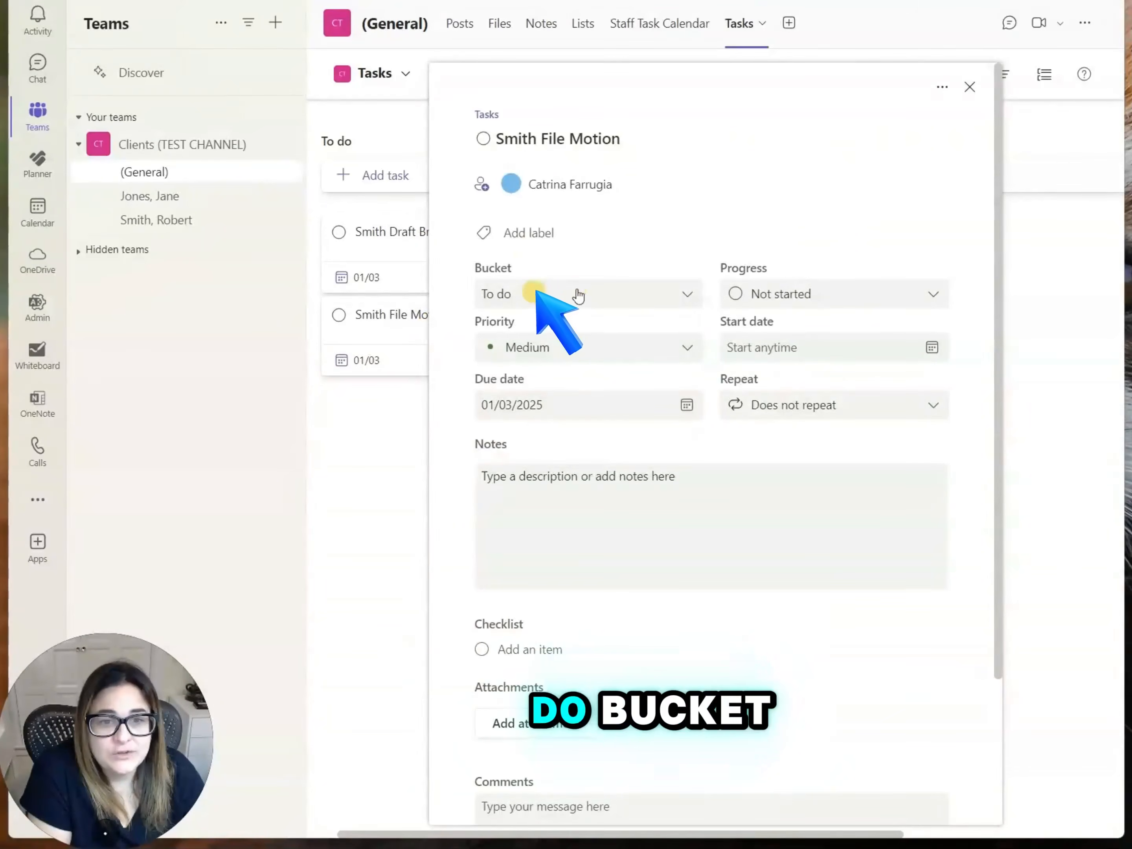
Try In progress as the File Motion task's progress and return it to Not started.
left_click(758, 302)
left_click(760, 356)
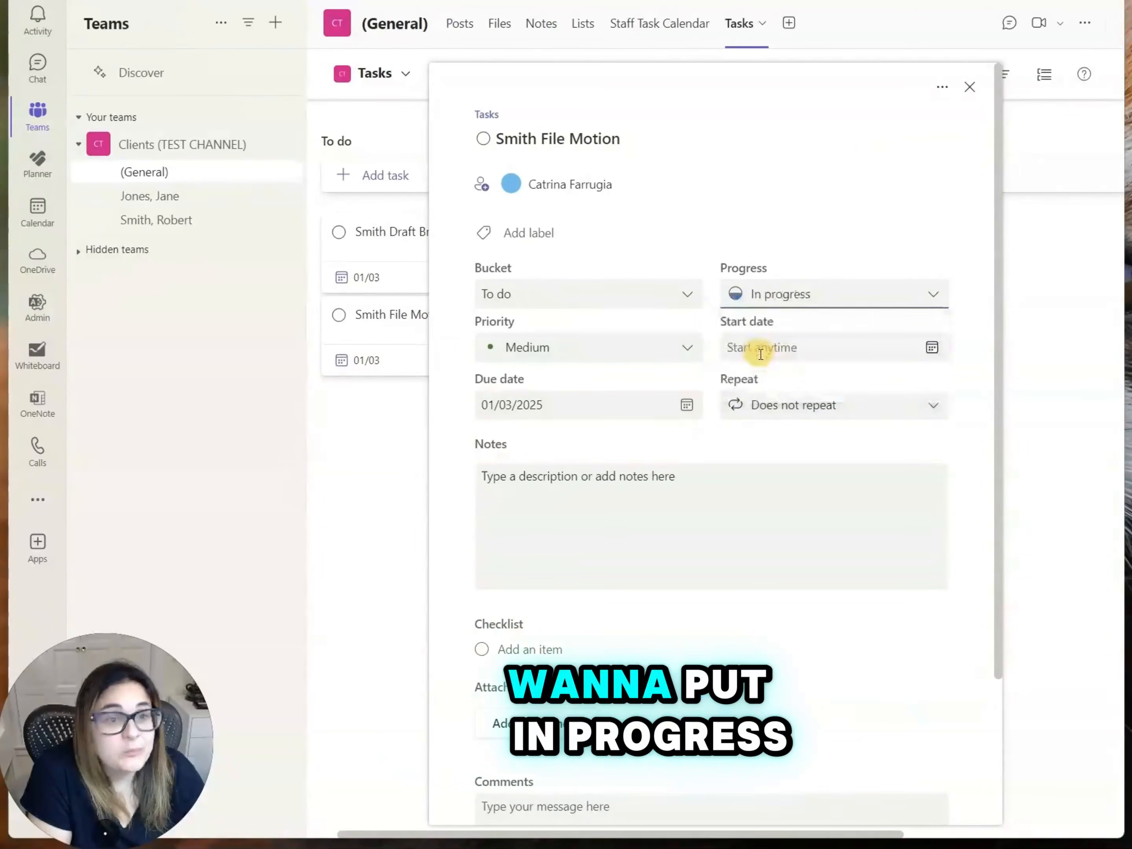
left_click(761, 324)
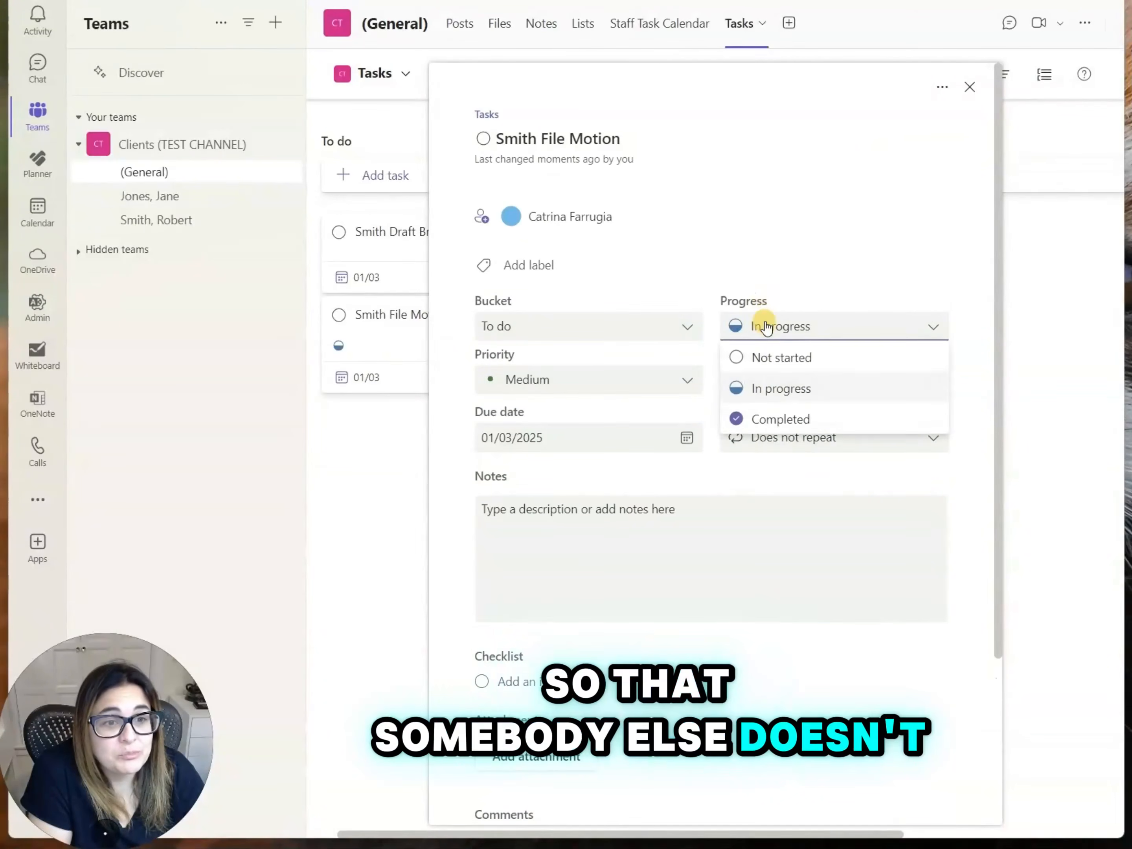
left_click(764, 360)
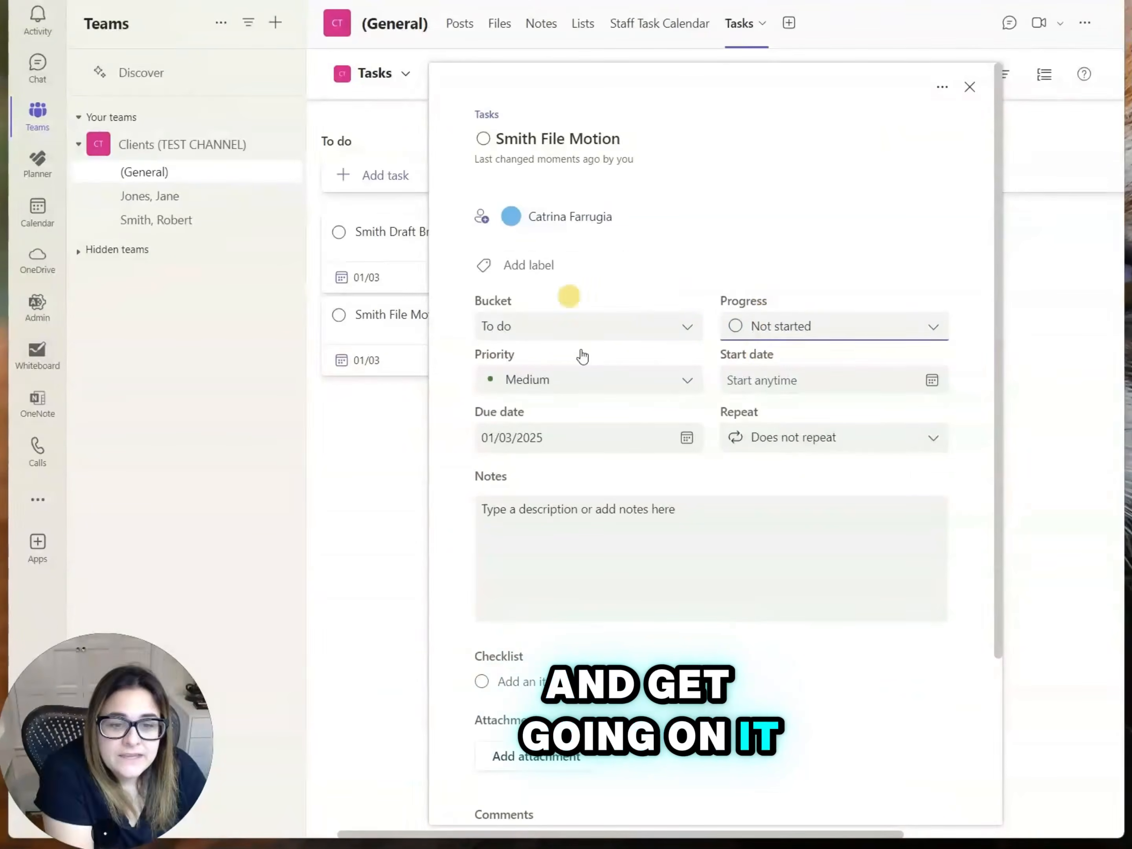
Enter "See client notes regarding custody motion." as the notes of the File Motion task.
left_click(585, 506)
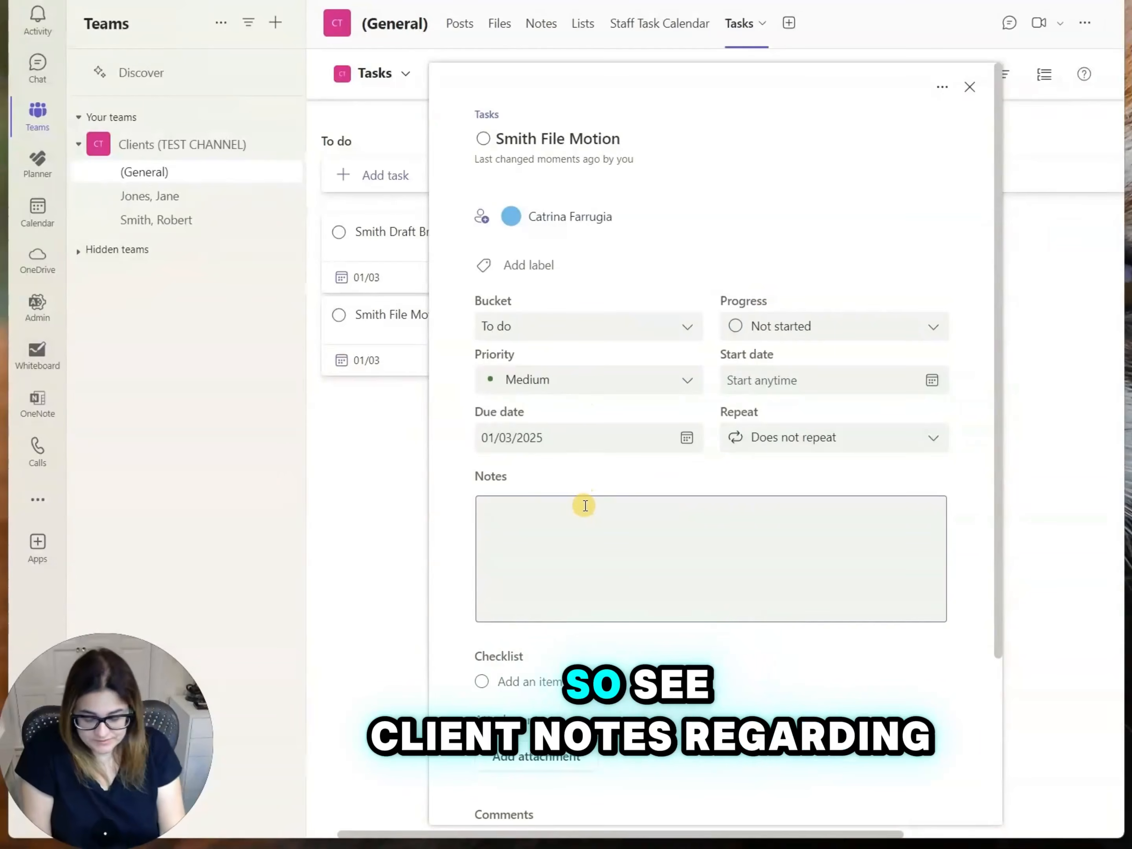
type("See client notes regarding cucsotd")
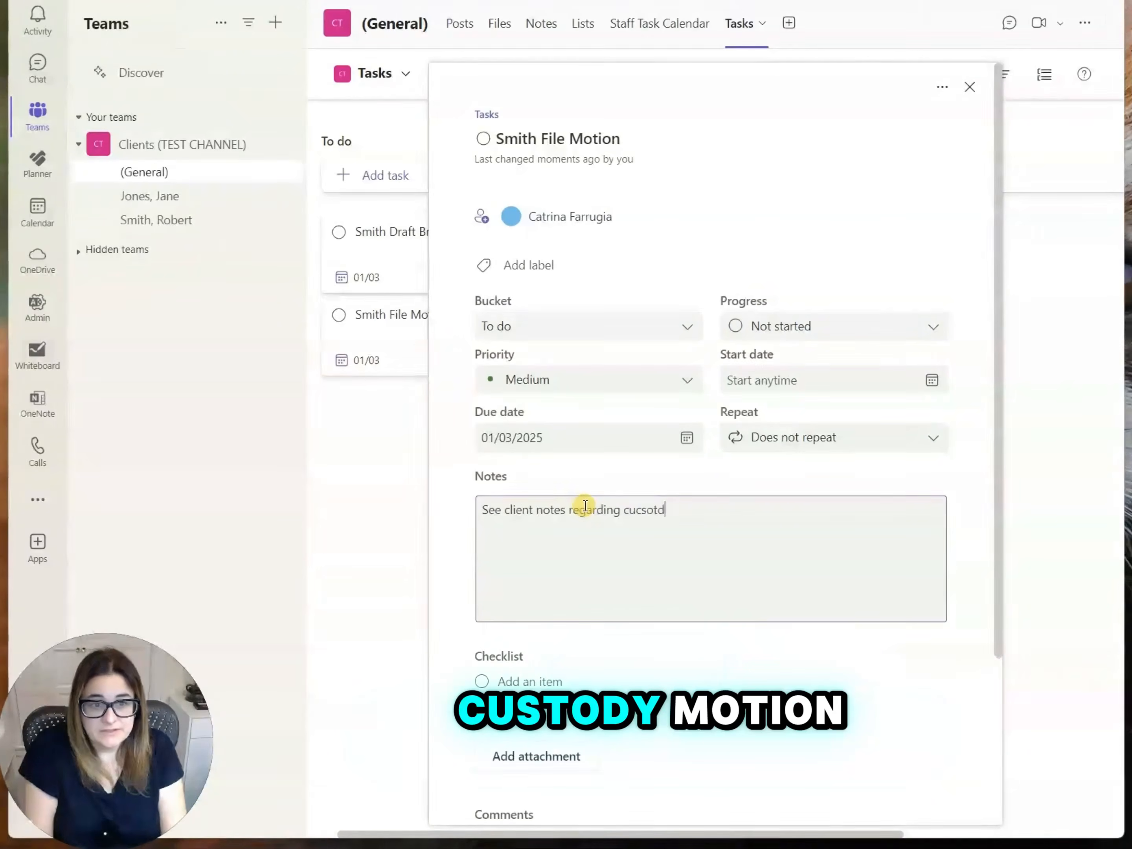
key("BackSpace")
key("BackSpace")
key("BackSpace")
key("BackSpace")
key("BackSpace")
type("stody motion.")
left_click(524, 630)
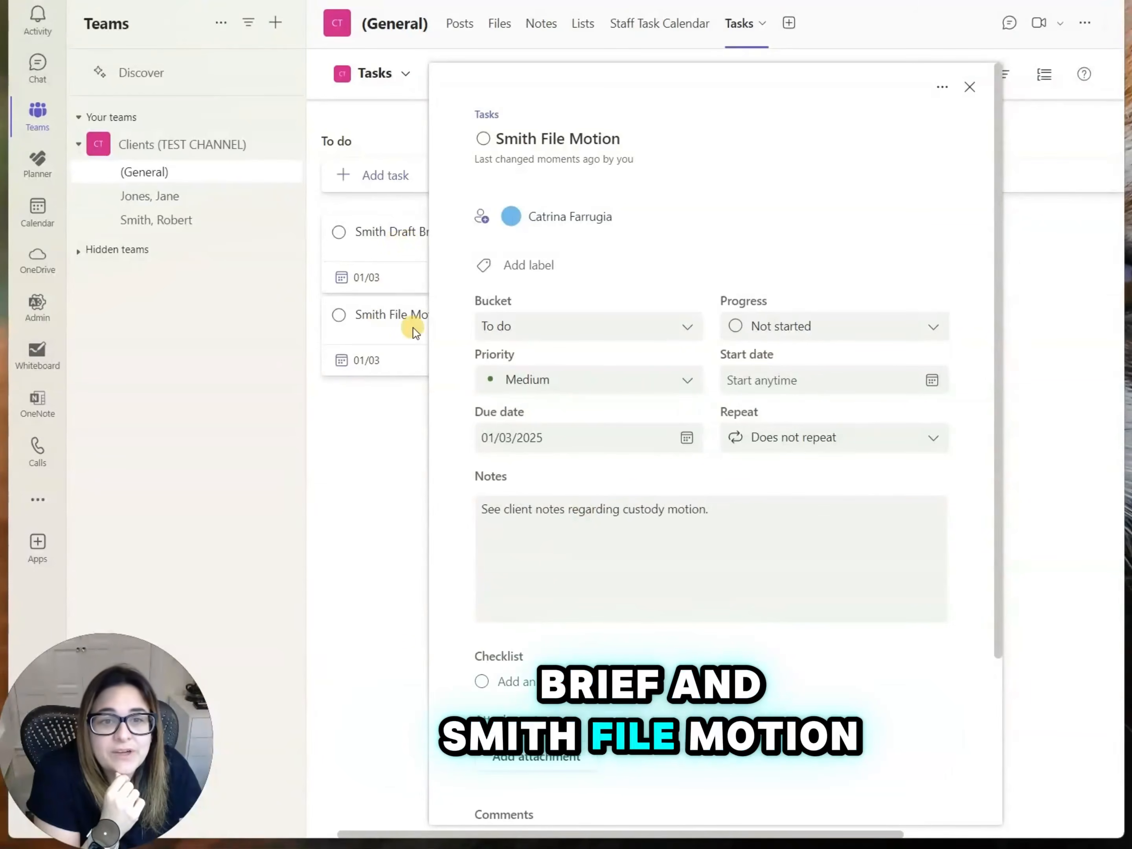
Add the checklist items Draft brief, Notice of Hearing, Praecipe and Service OP to the File Motion task.
left_click(526, 680)
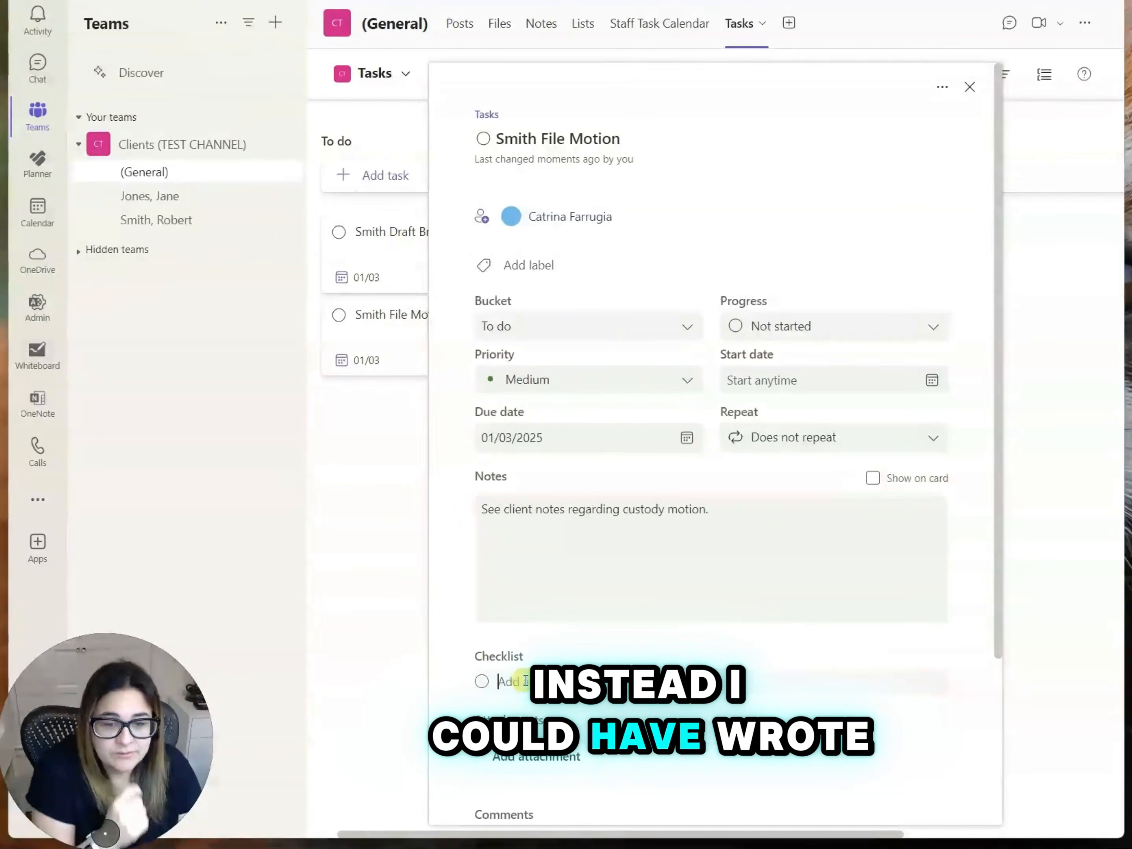
type("DRaft brief")
key("Return")
type("Notice of Hearing")
key("Return")
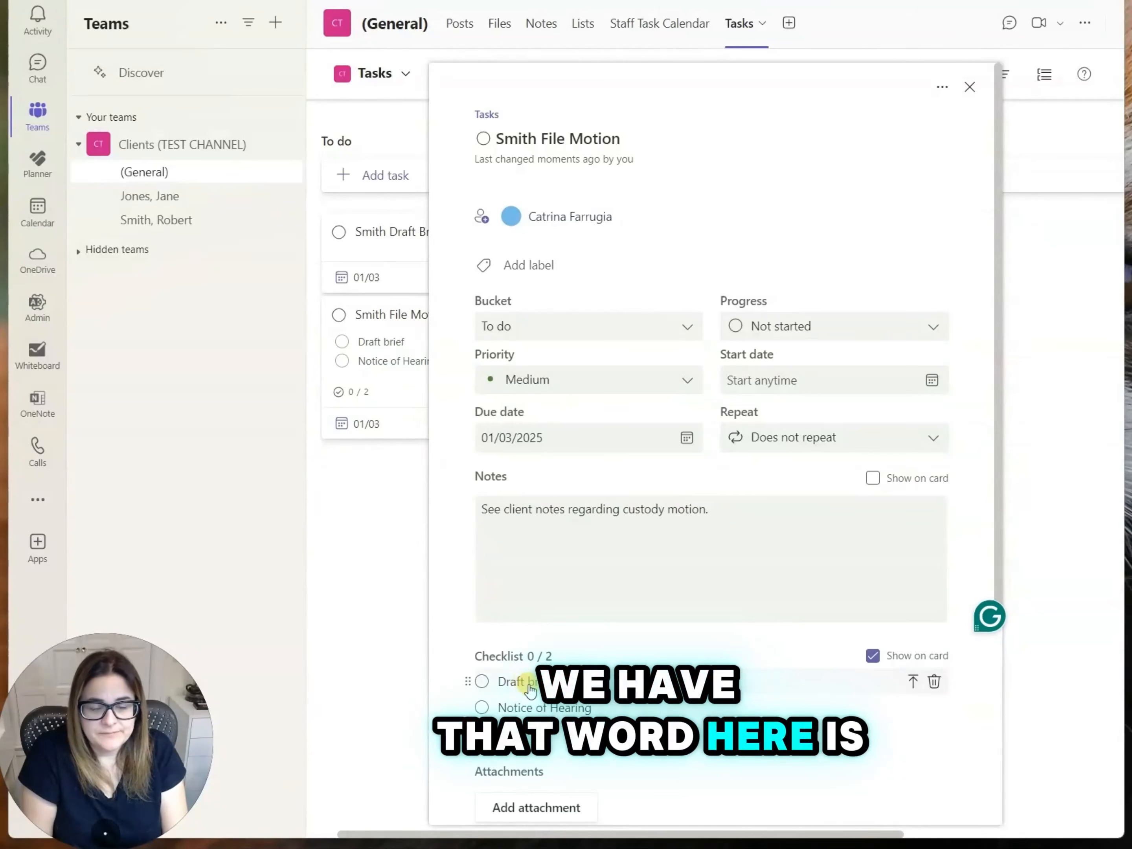
type("Praecipe")
key("Return")
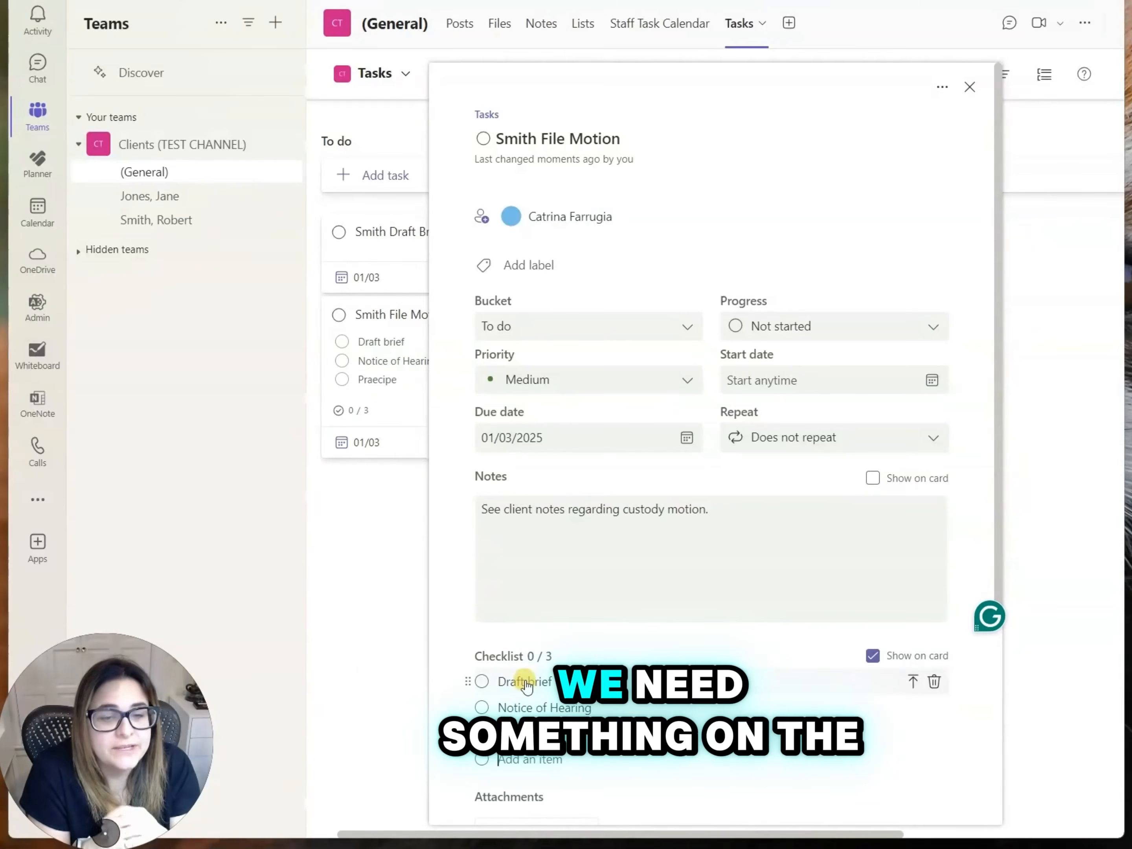
type("Serv")
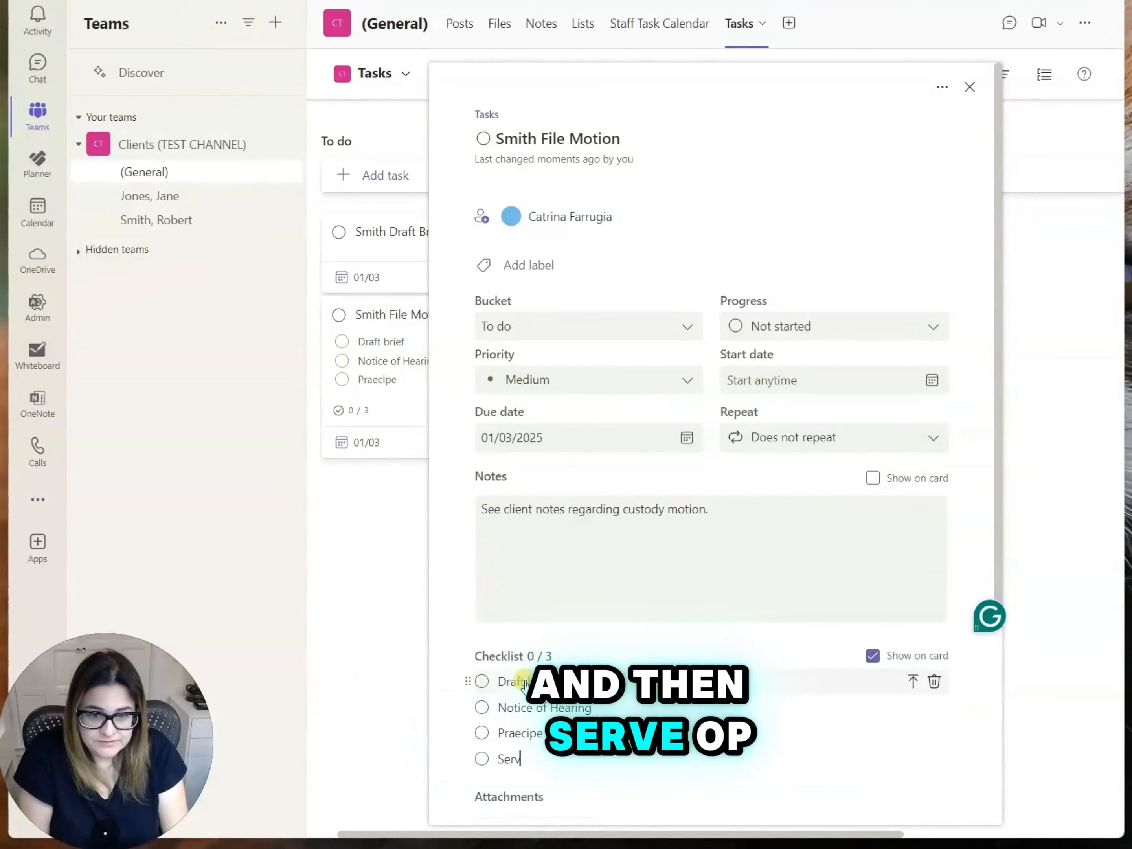
Try hiding the File Motion checklist from the board card and turn its display on the card back on.
left_click(908, 658)
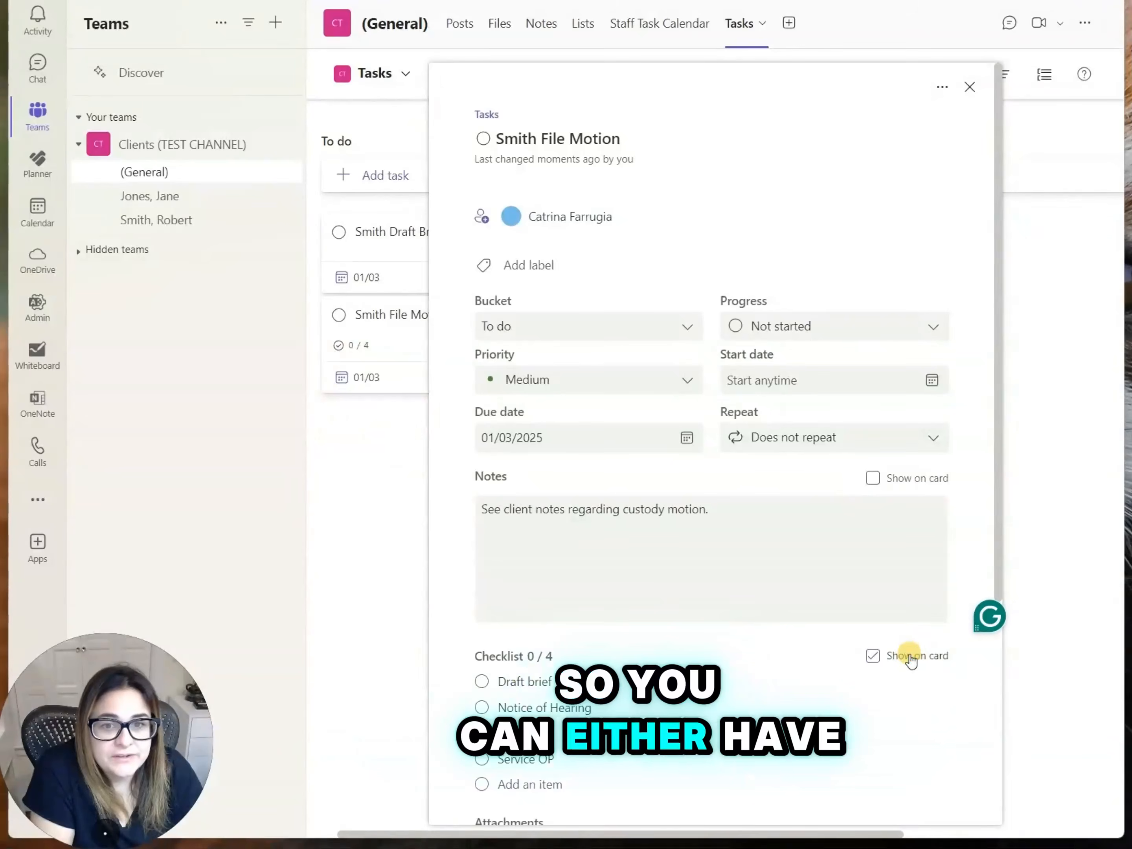
left_click(909, 658)
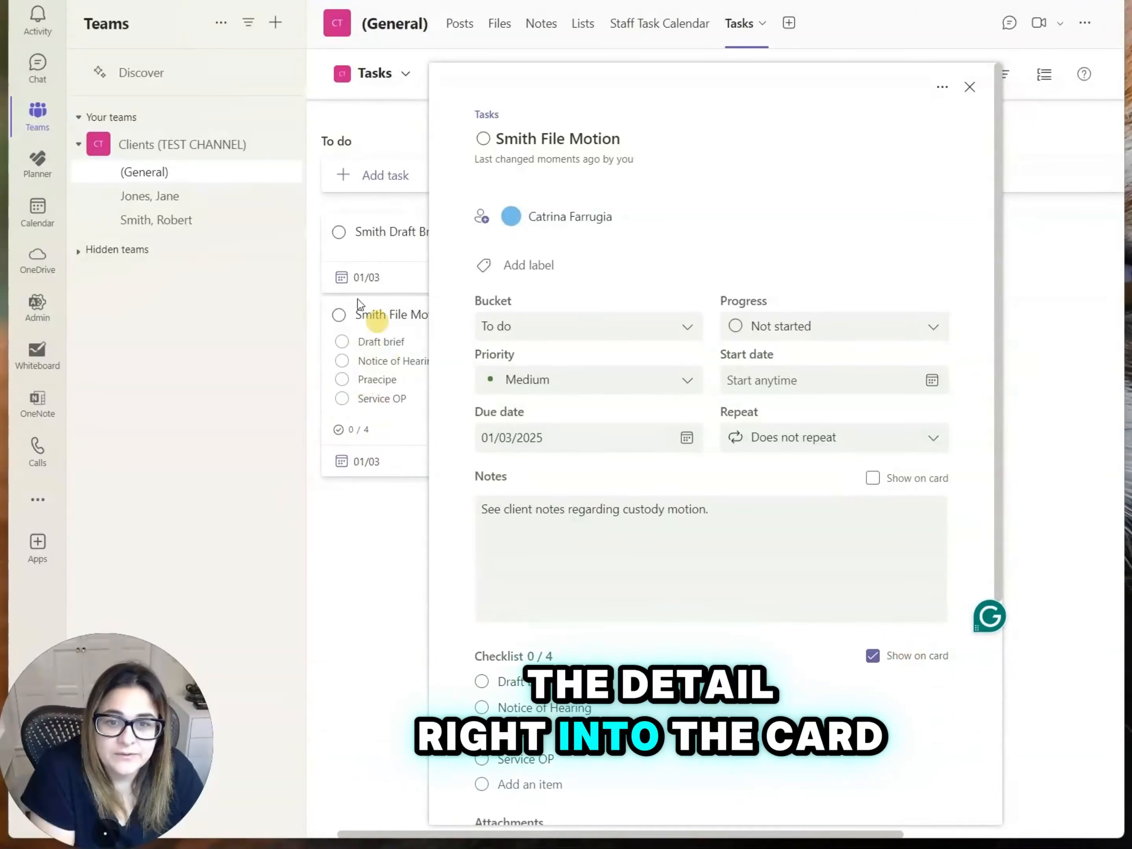
left_click(872, 657)
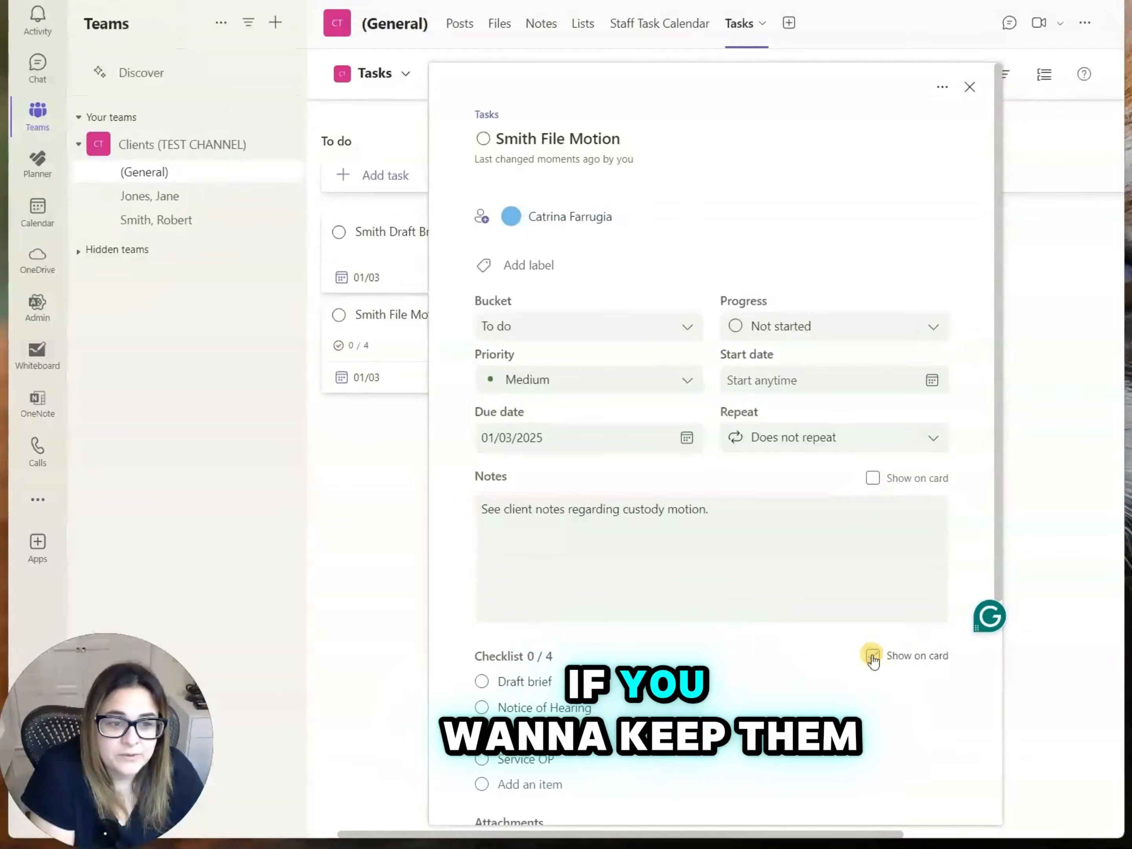
left_click(872, 657)
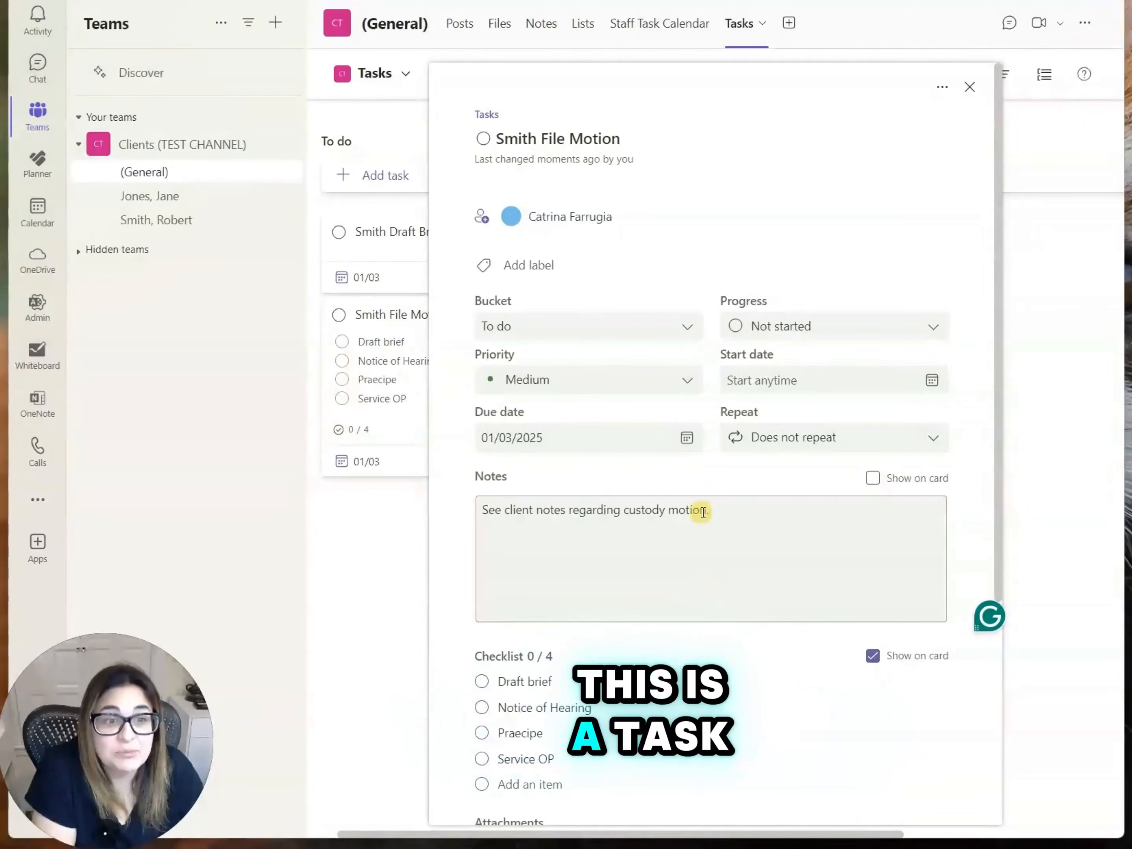
Check which sources are offered for adding an attachment to the File Motion task.
scroll(683, 508, "down", 5)
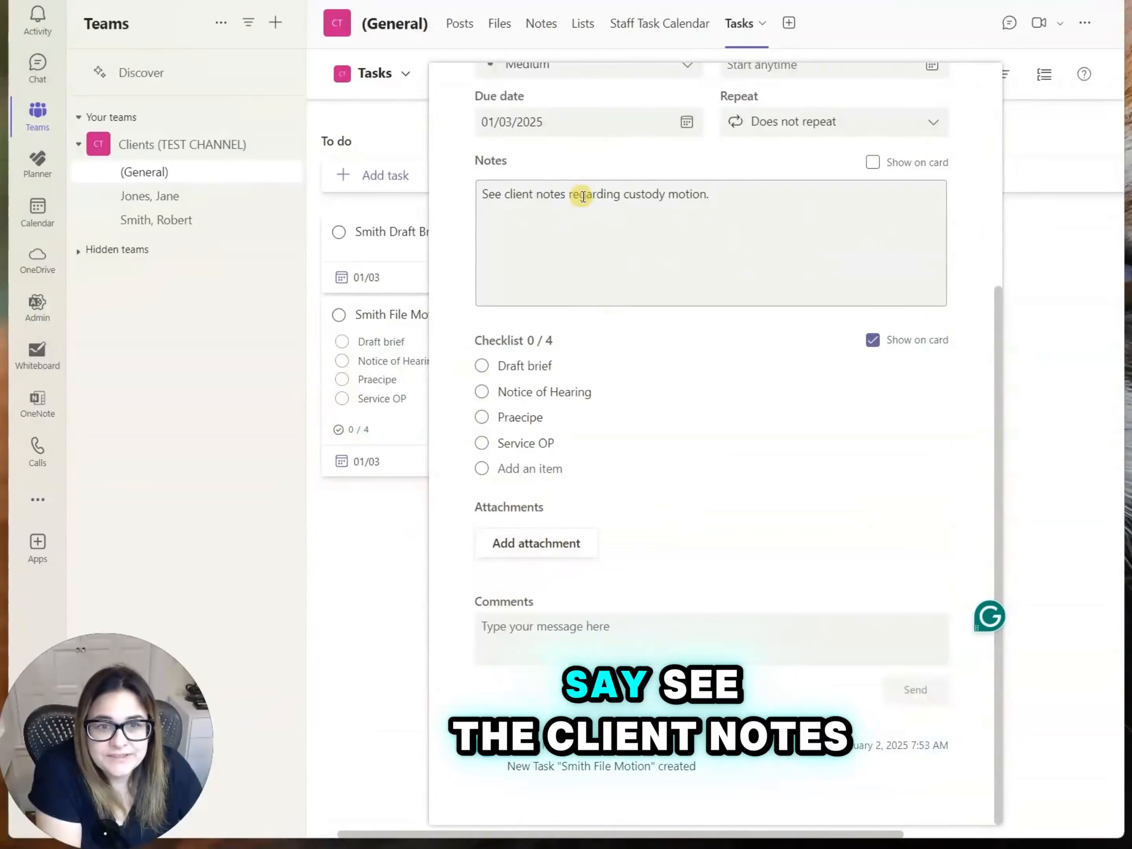
left_click(563, 546)
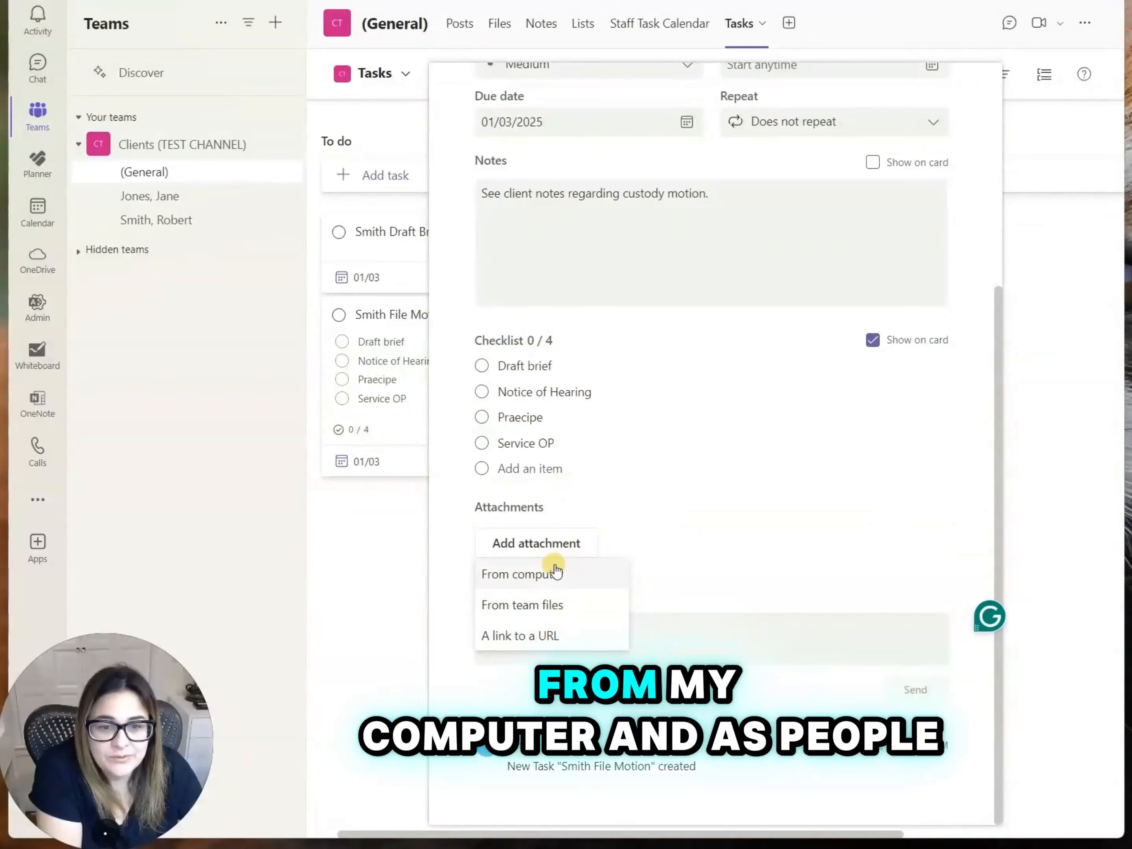
Post "This is missing the report cards. Cannot file until we get those to attach as an exhibit." as a comment on the task and close it.
left_click(681, 616)
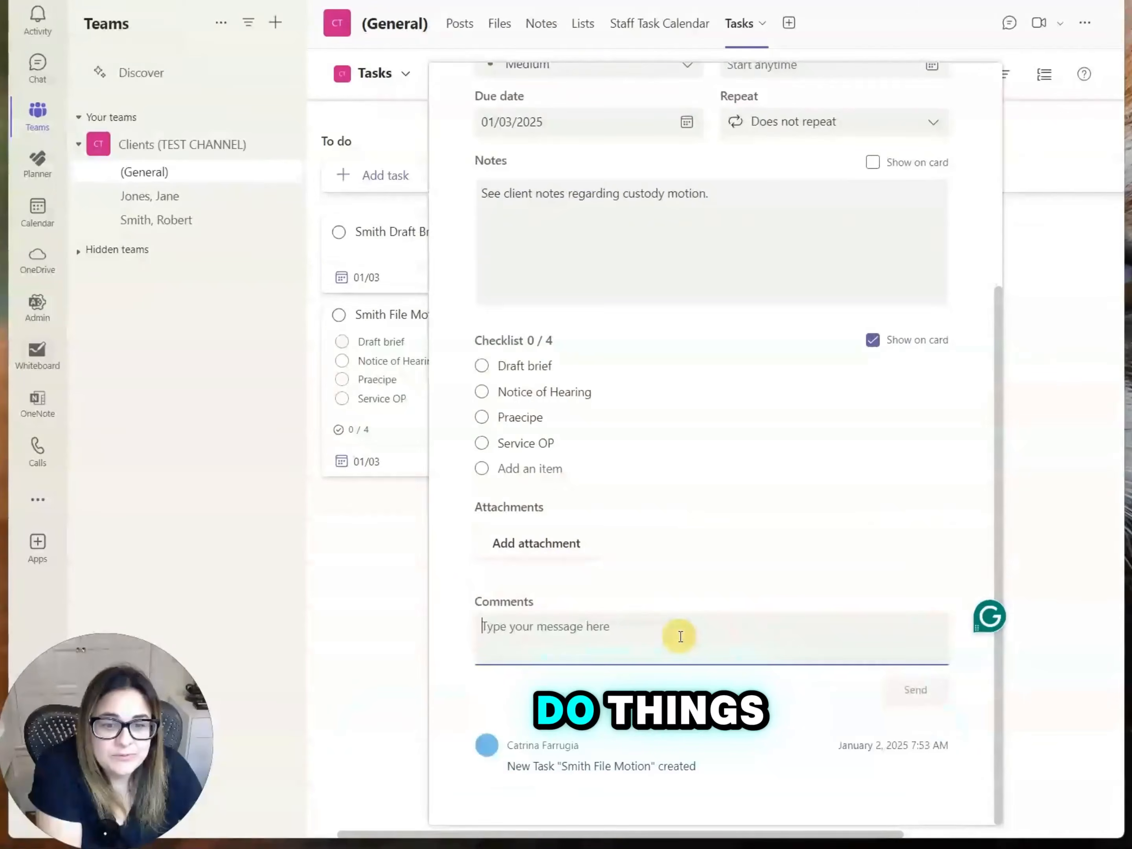
type("@")
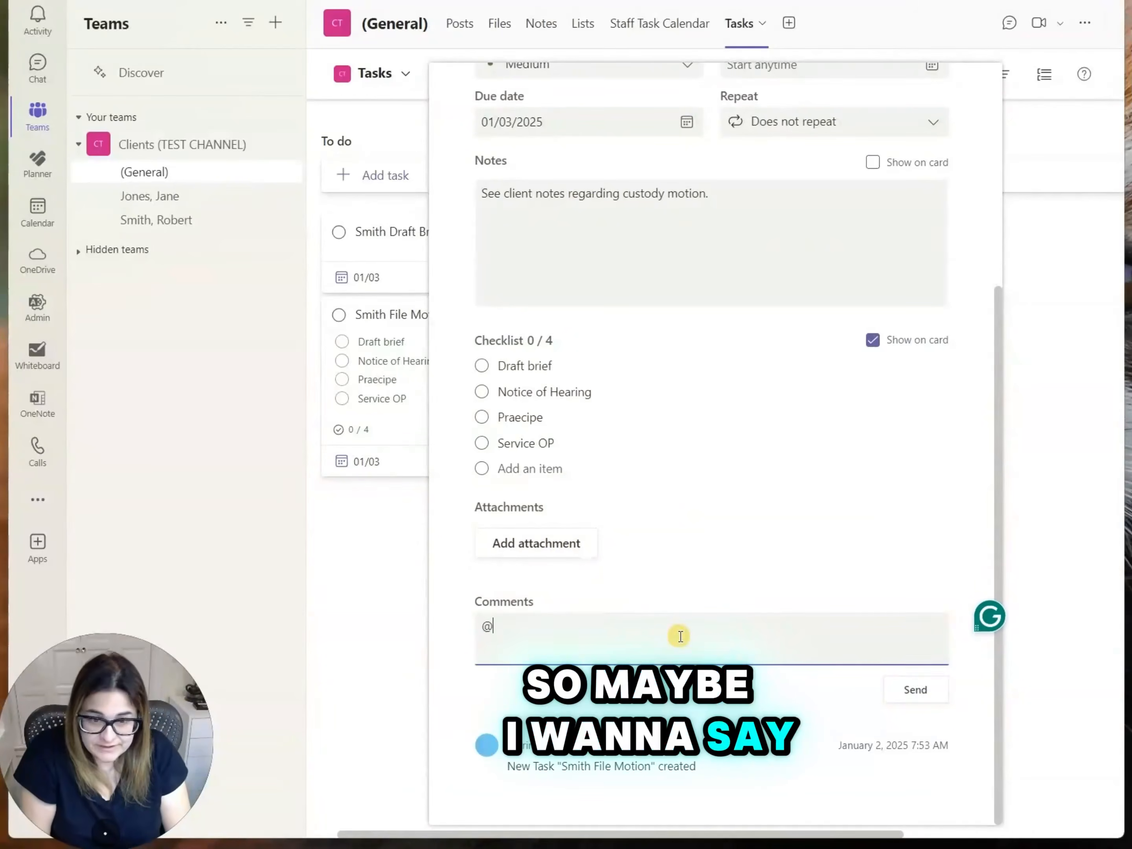
type("This is missing the report cards. ")
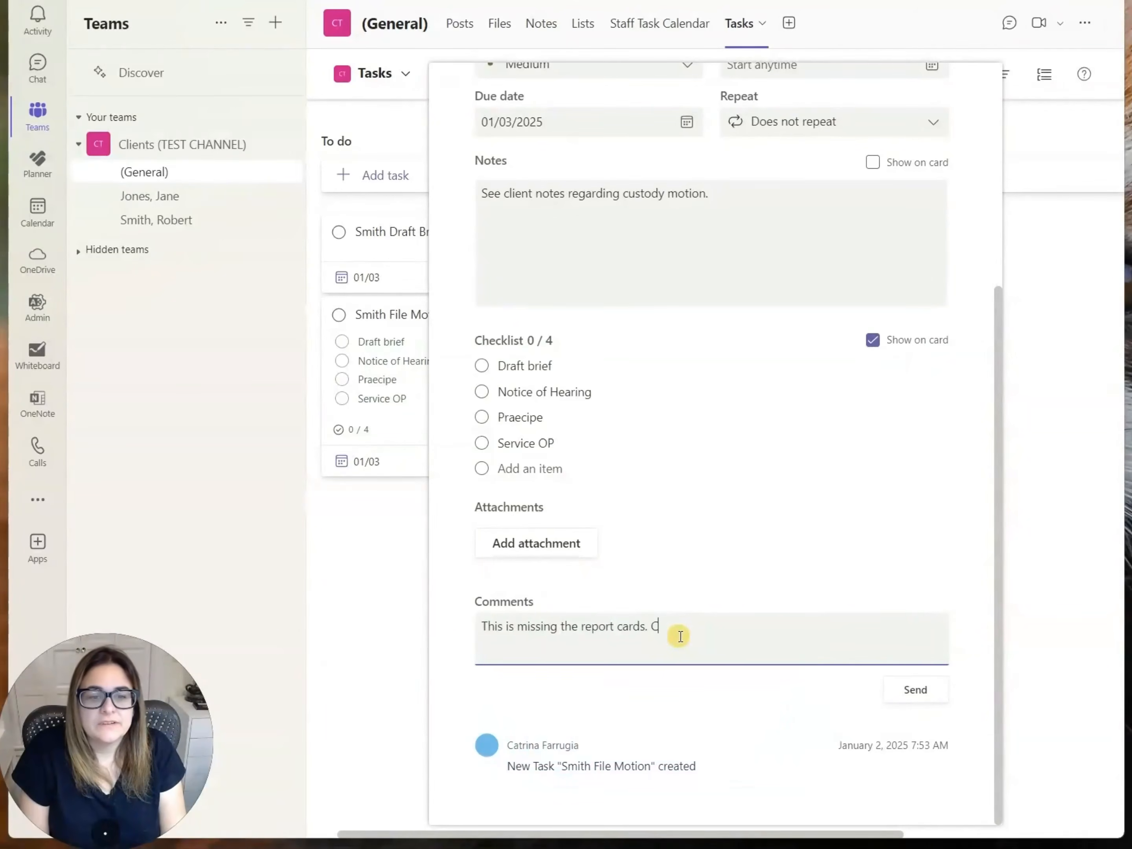
type("Cannot file unti lwe get those to attac")
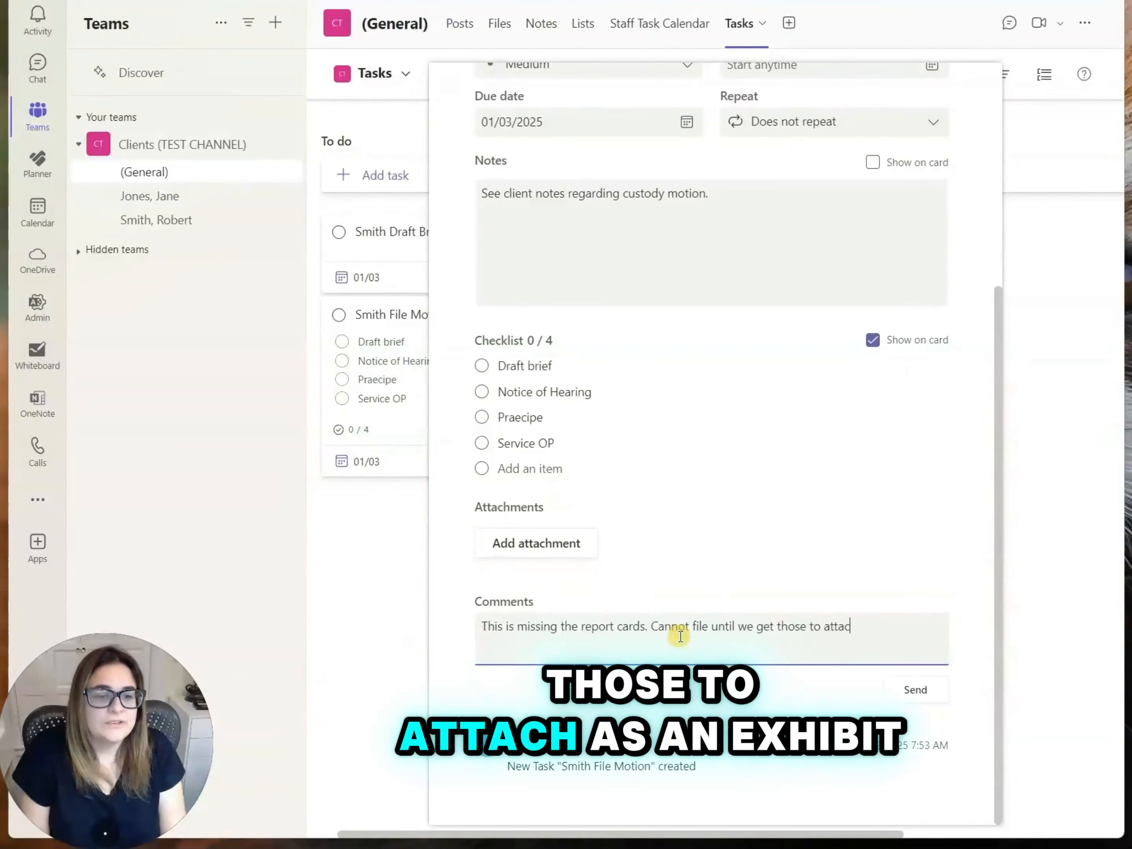
type("h as an exhibit.")
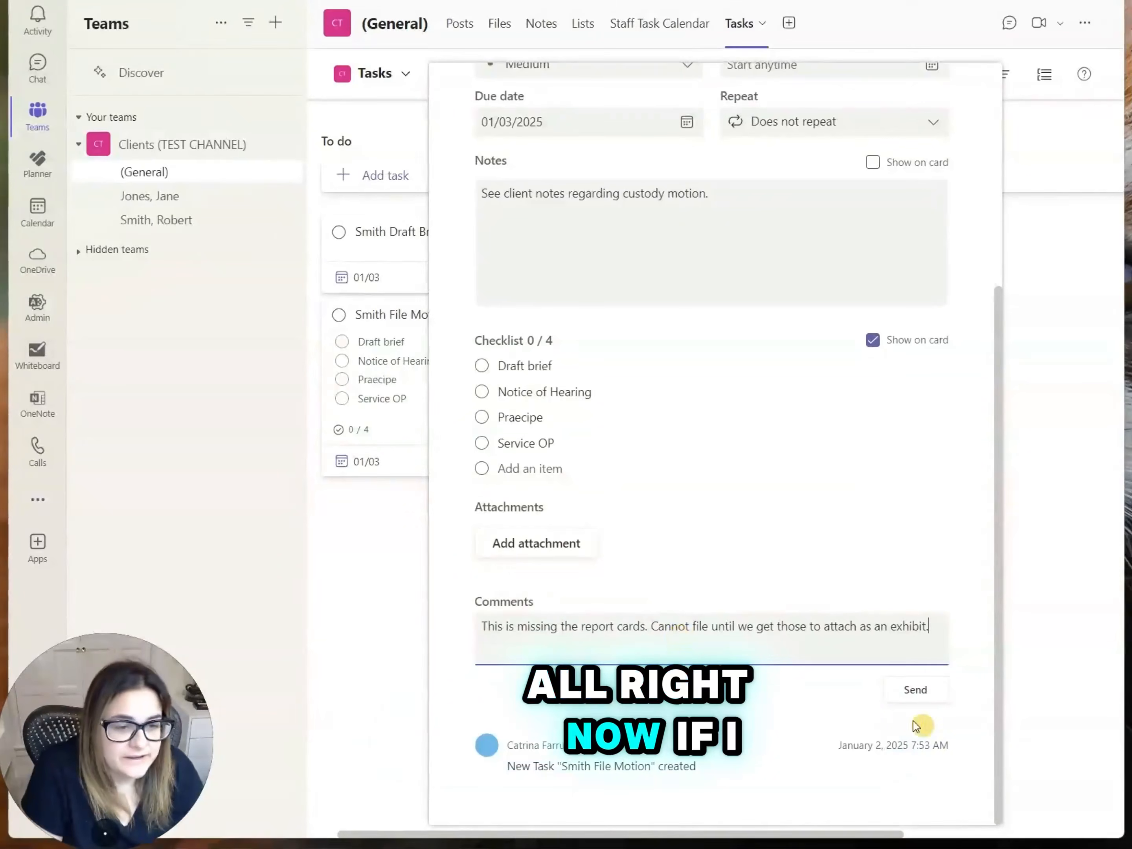
left_click(916, 690)
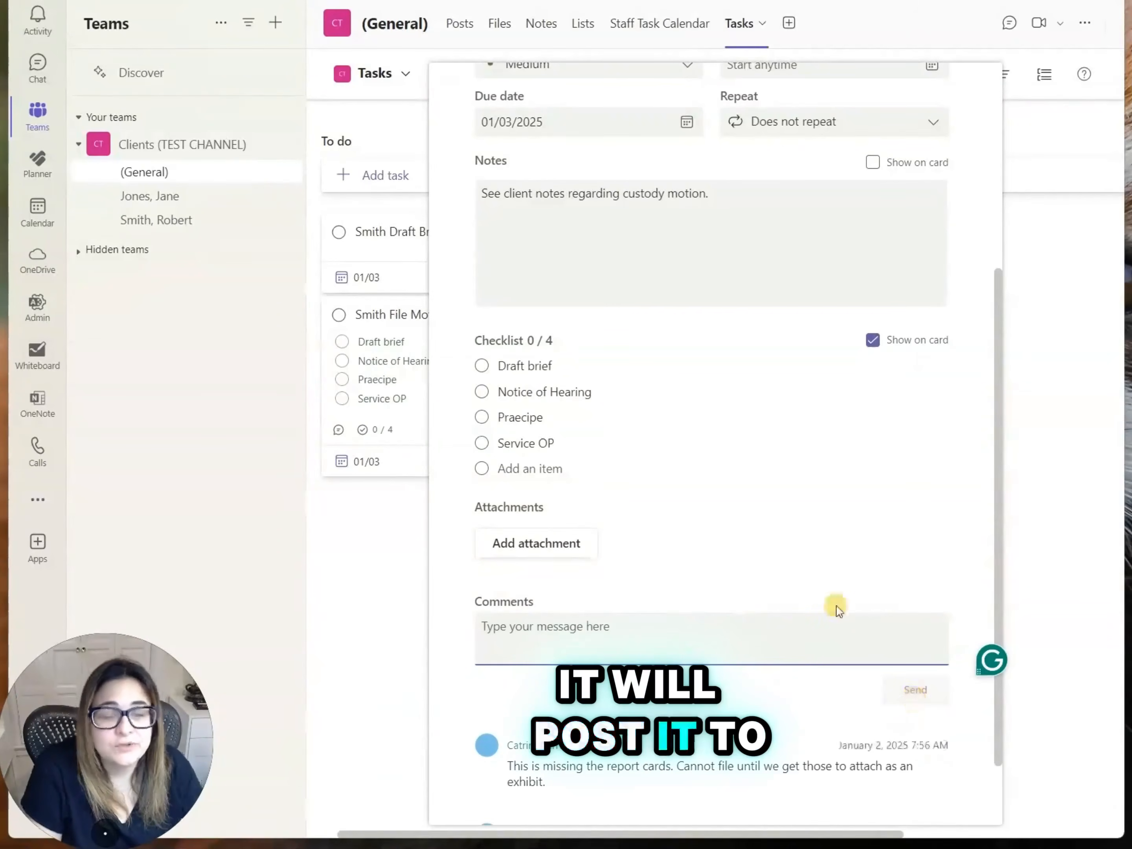
scroll(760, 582, "down", 2)
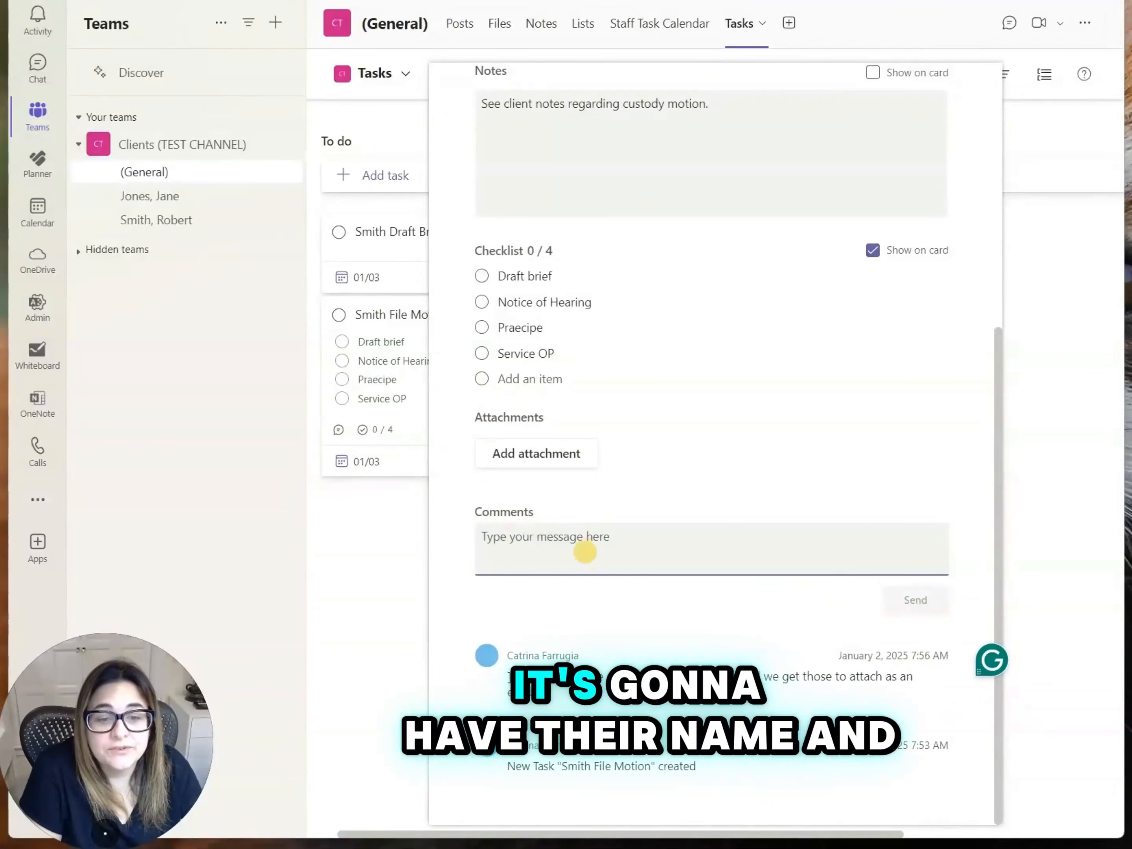
scroll(632, 465, "up", 8)
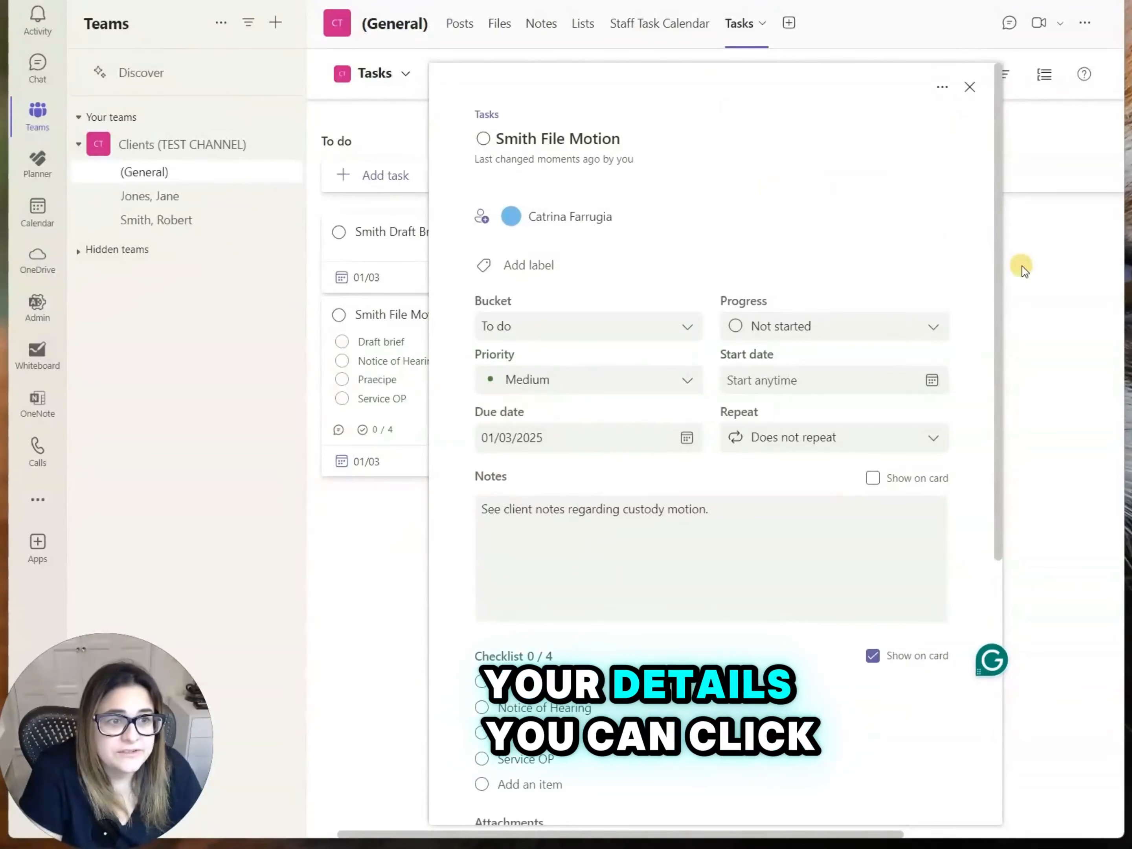
left_click(1063, 257)
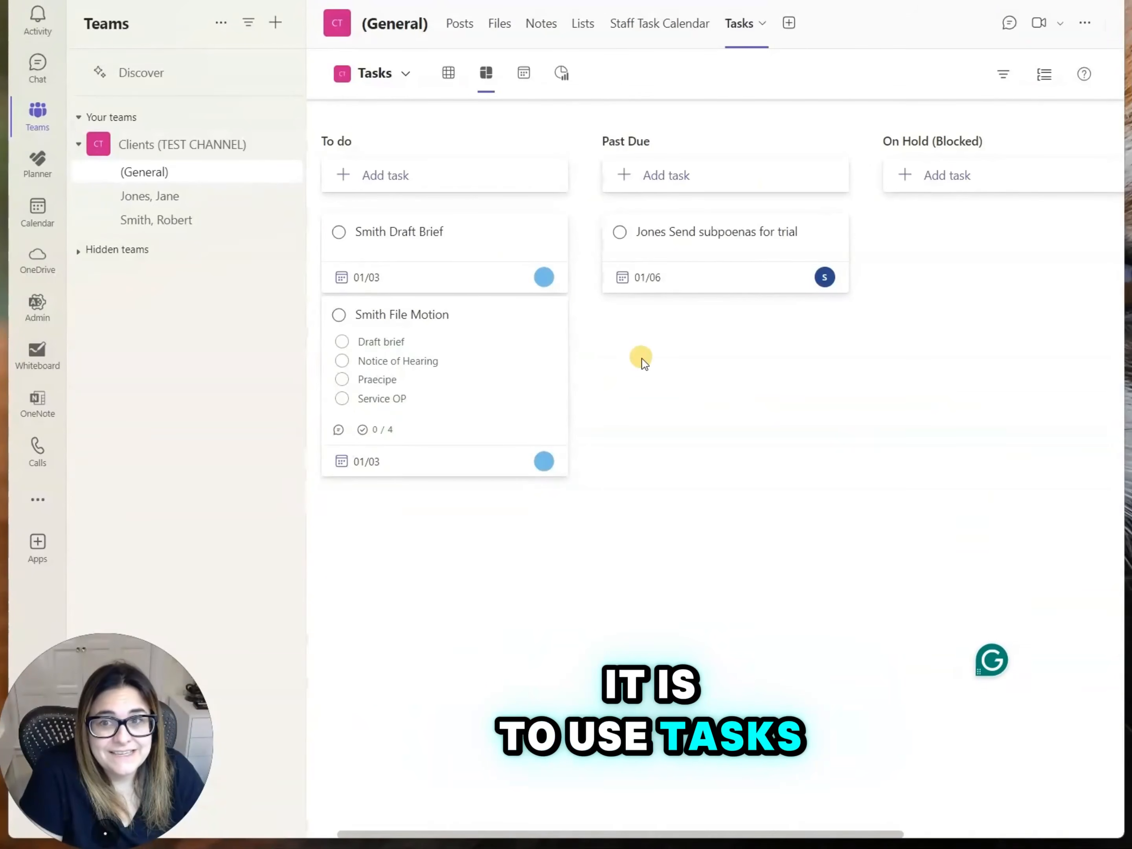
Look through the General channel's posts, its Tasks board and the Staff Task Calendar.
left_click(471, 26)
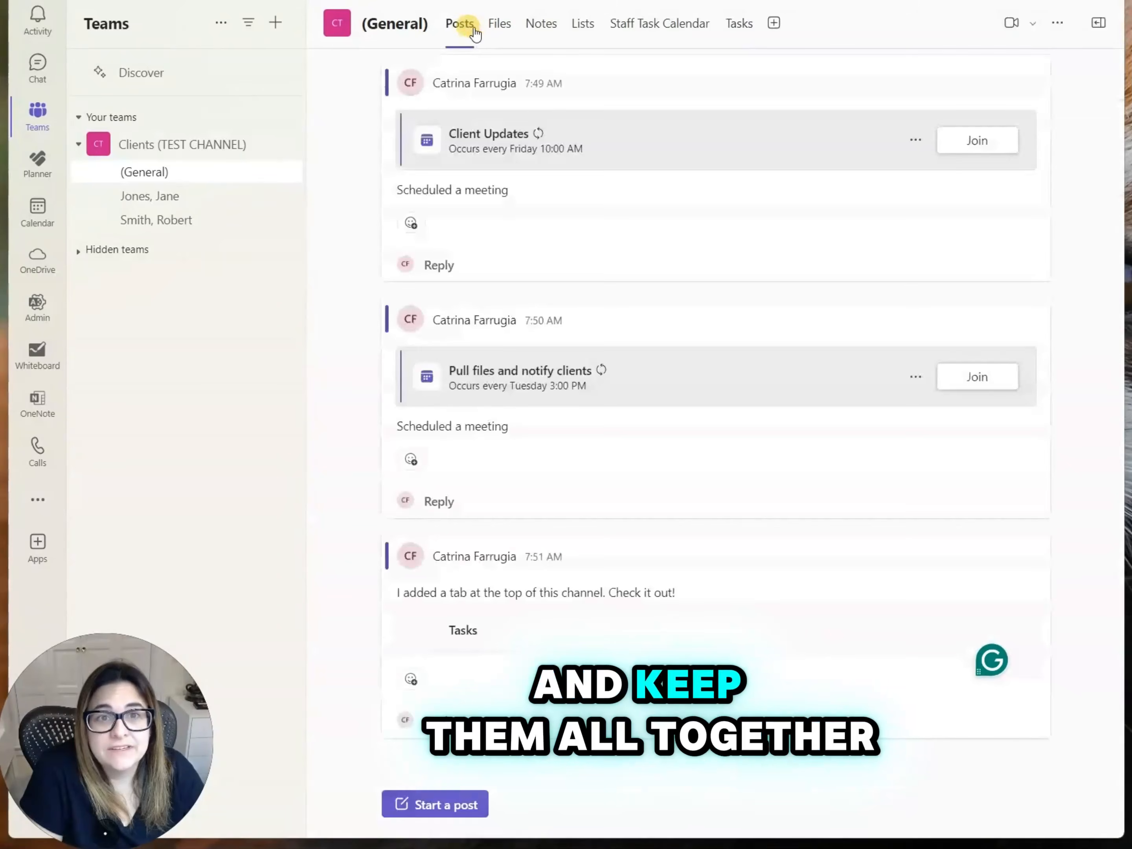
left_click(731, 23)
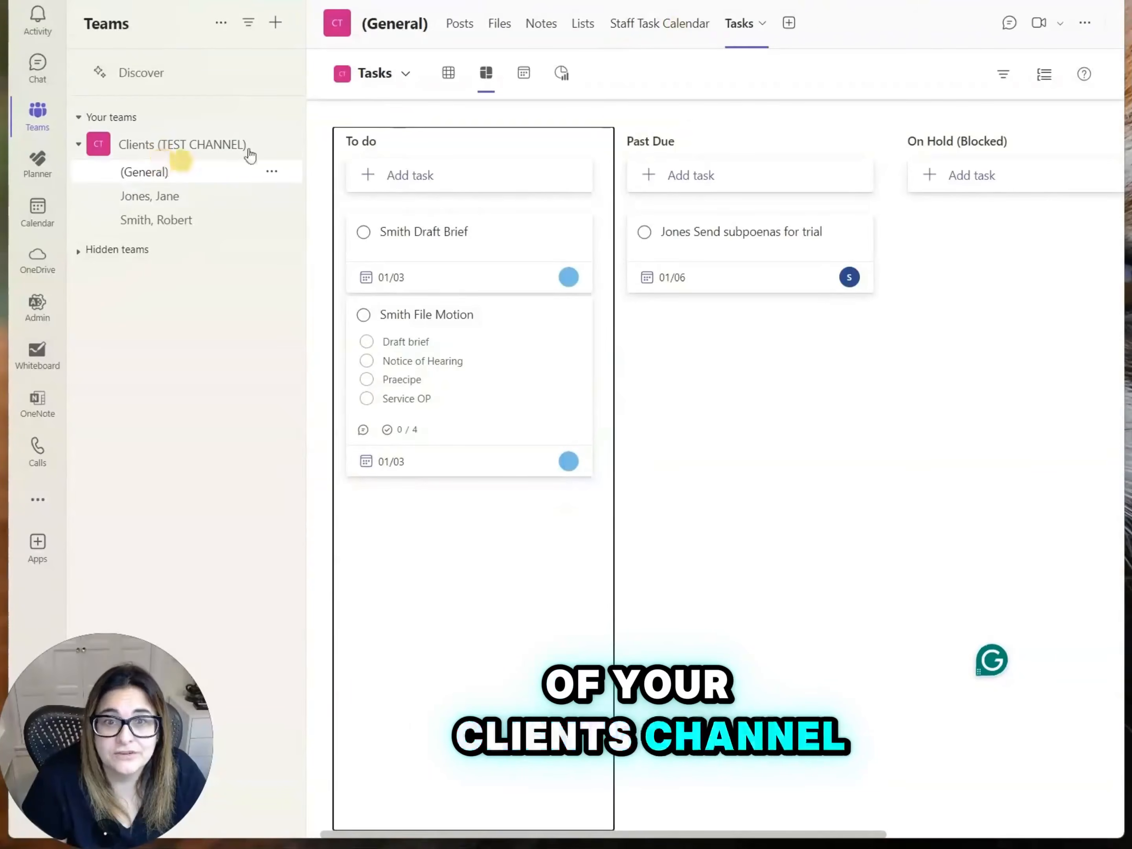
left_click(631, 23)
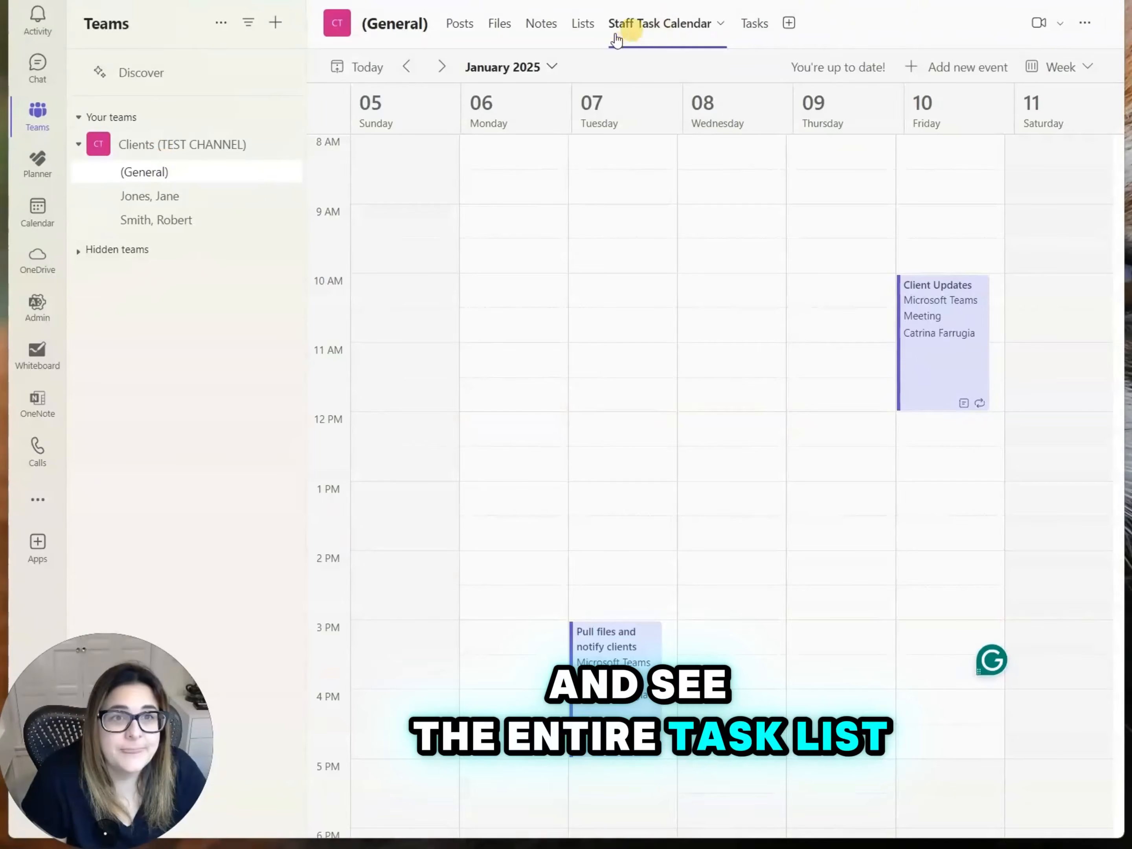